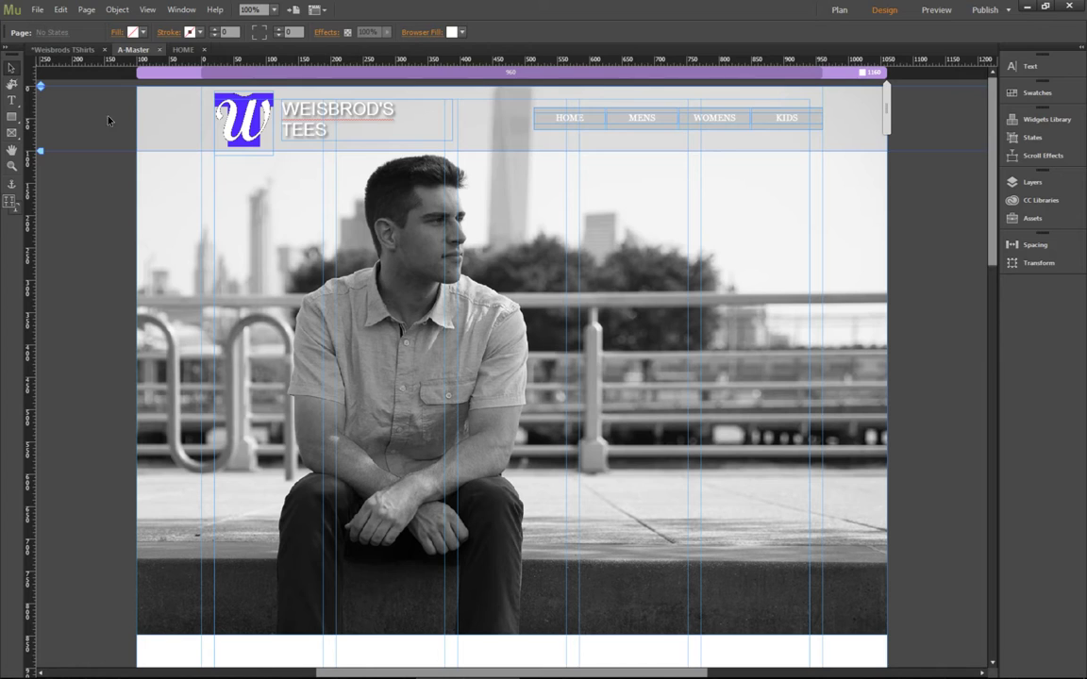
Replace the header's navigation menu on A-Master with a new horizontal Menu widget placed at about X 510, Y 40
click(652, 111)
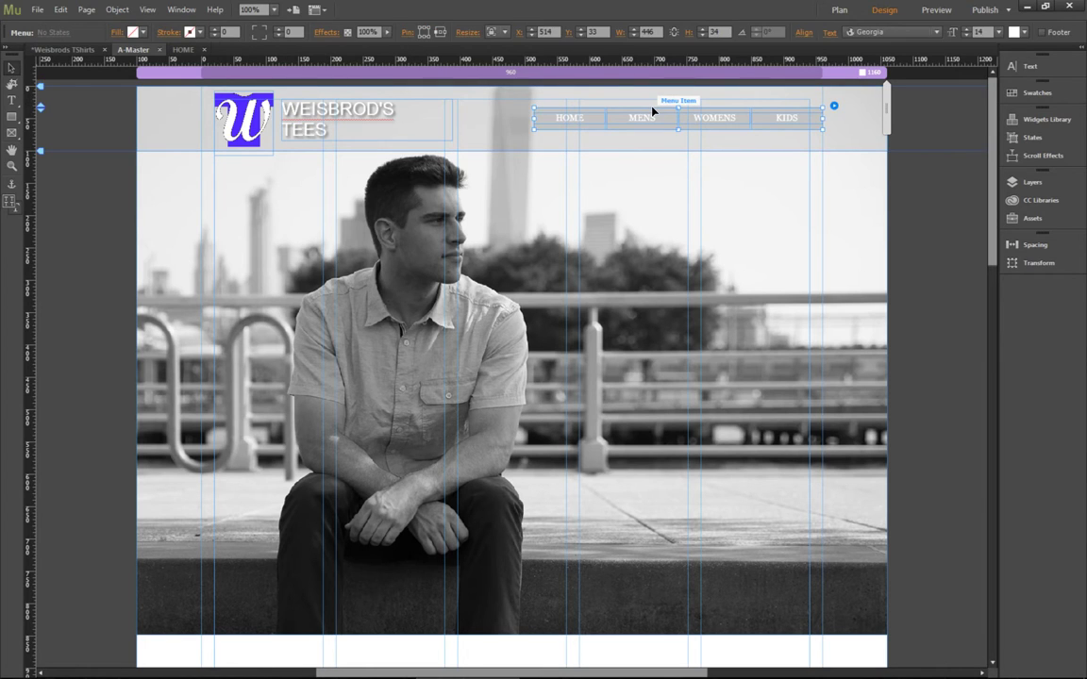
key(Delete)
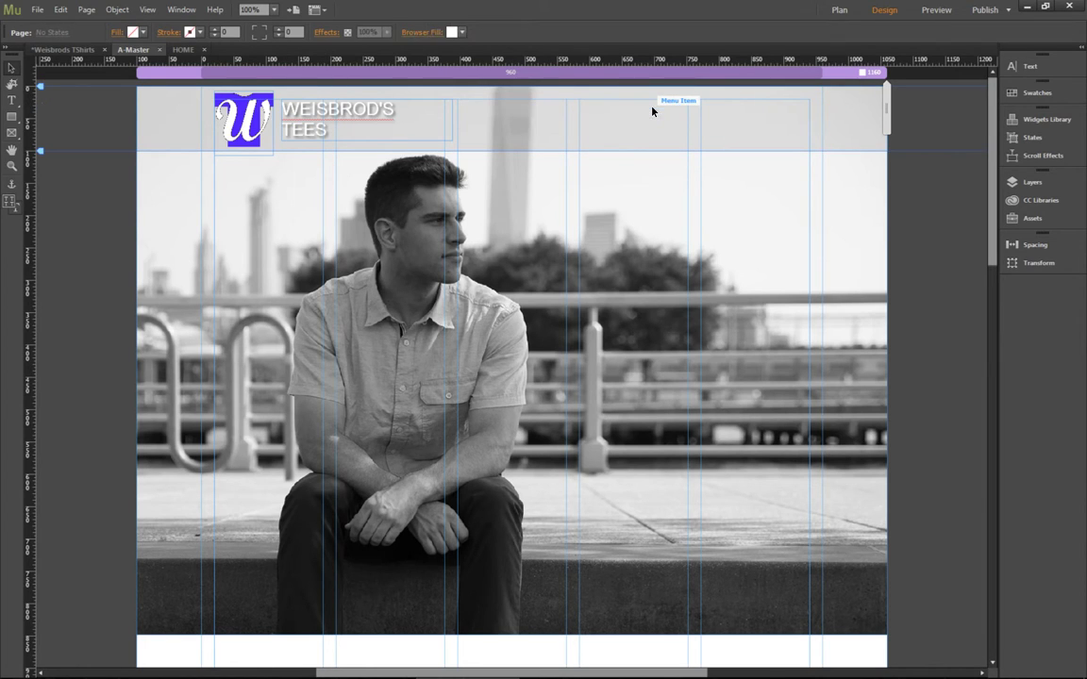
click(1025, 121)
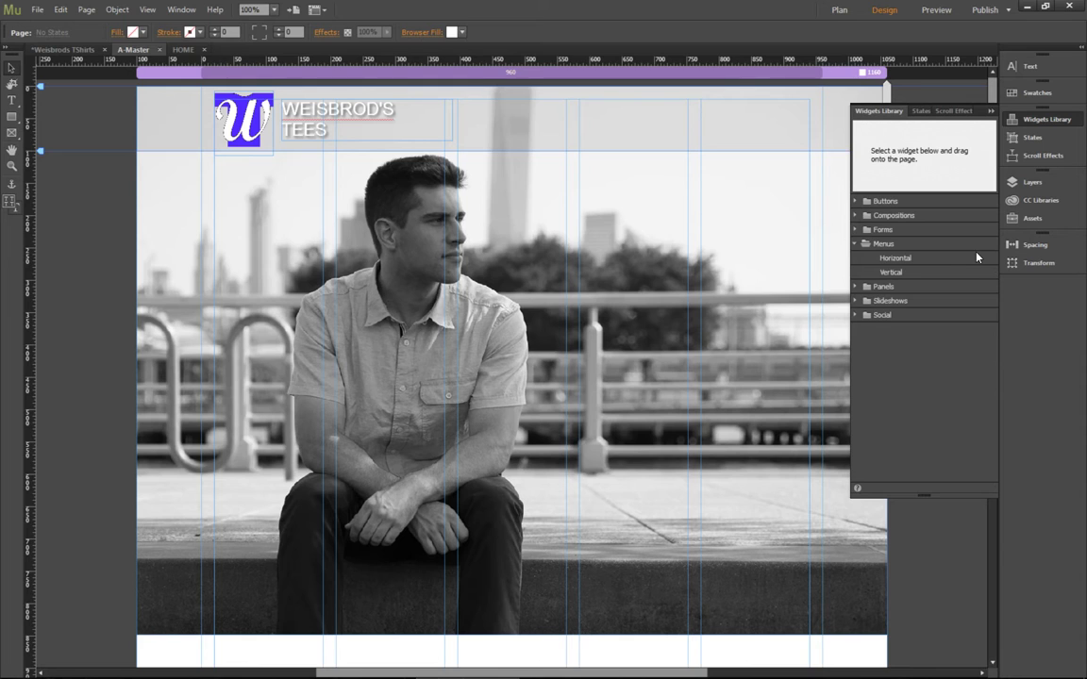
drag(928, 263, 585, 121)
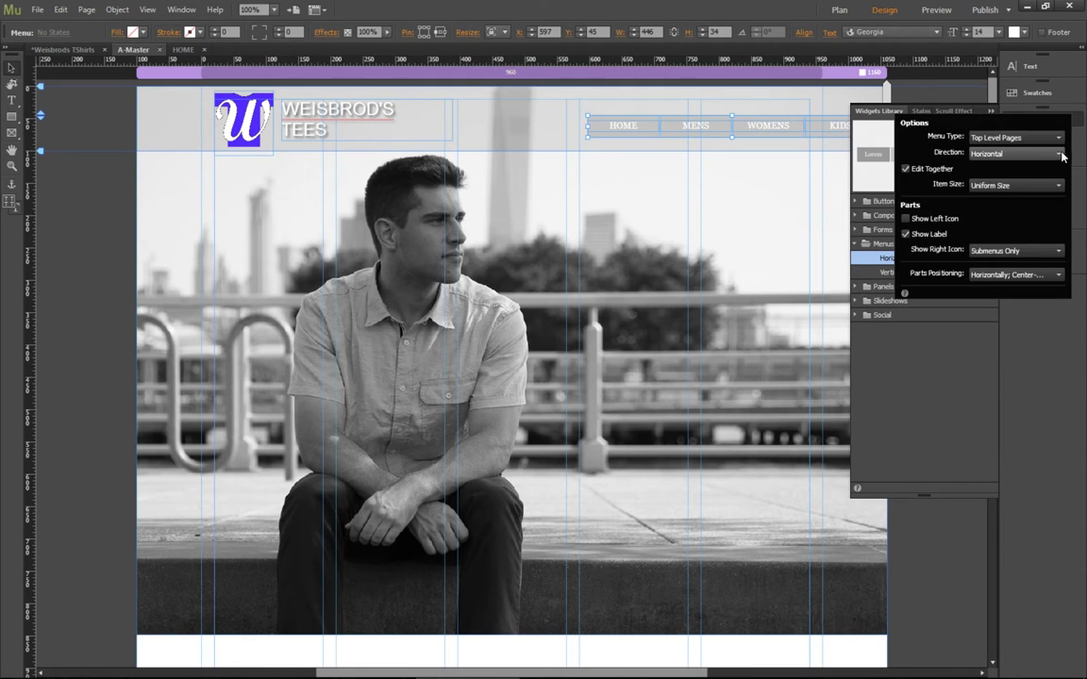
click(1014, 395)
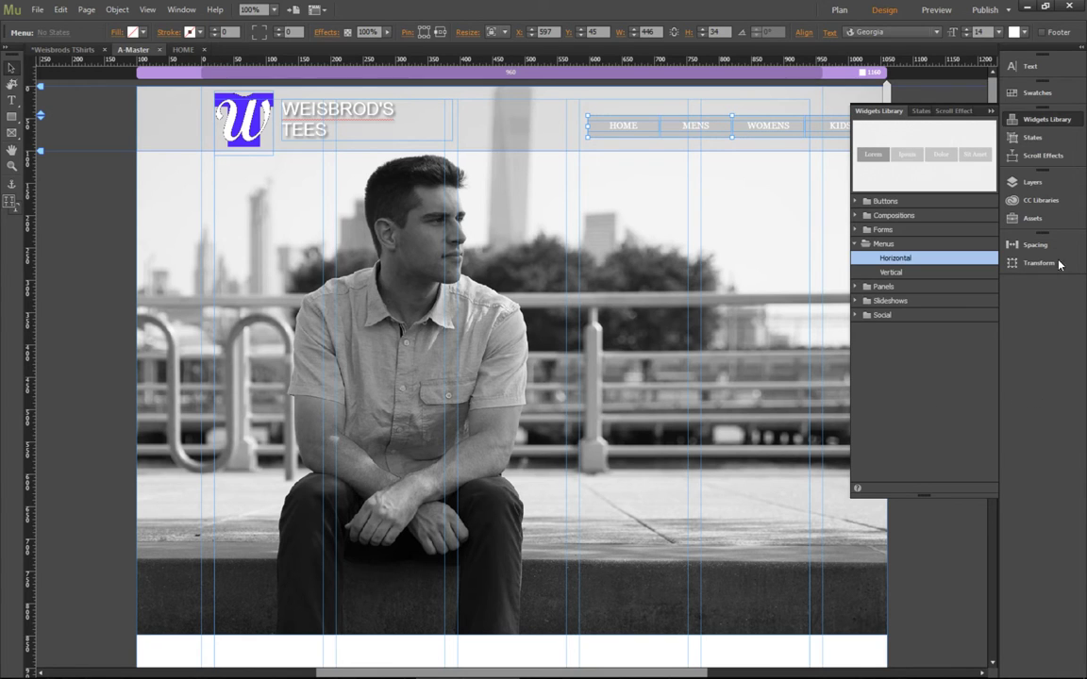
click(1049, 128)
drag(786, 116, 729, 115)
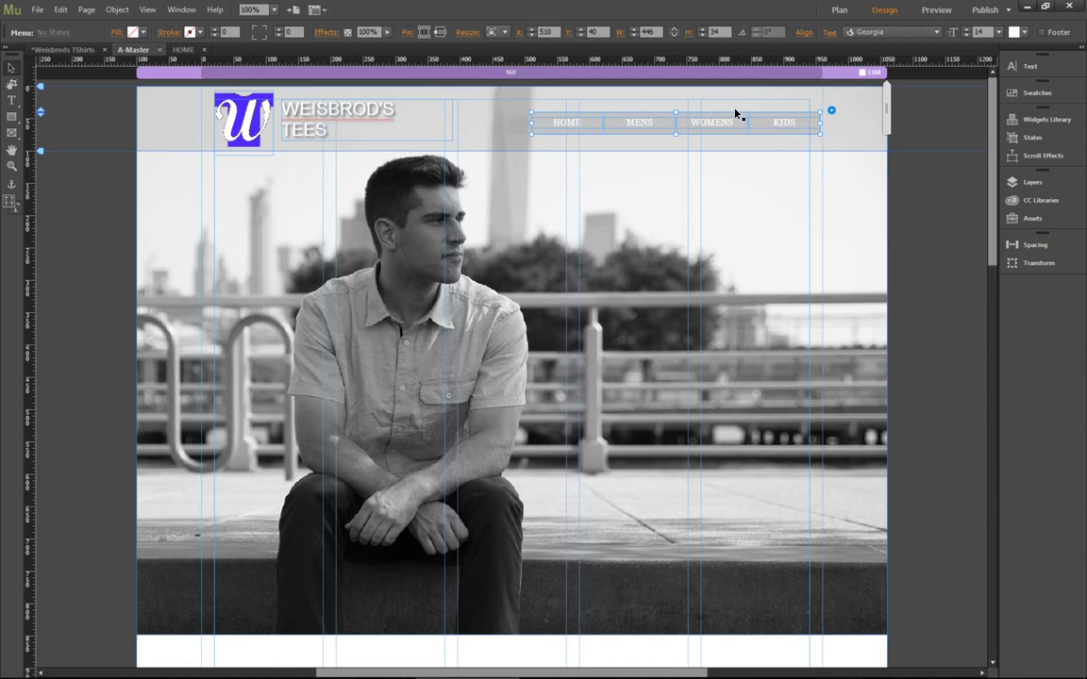
Check the new menu on the HOME page, close that page and return to A-Master
click(59, 49)
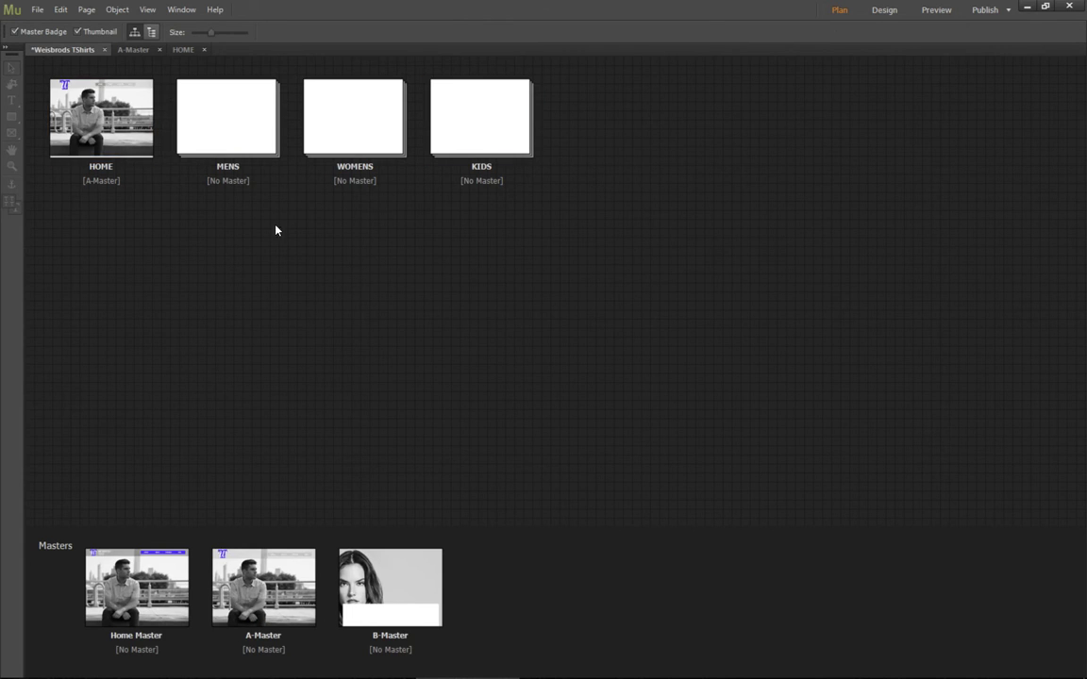
click(182, 50)
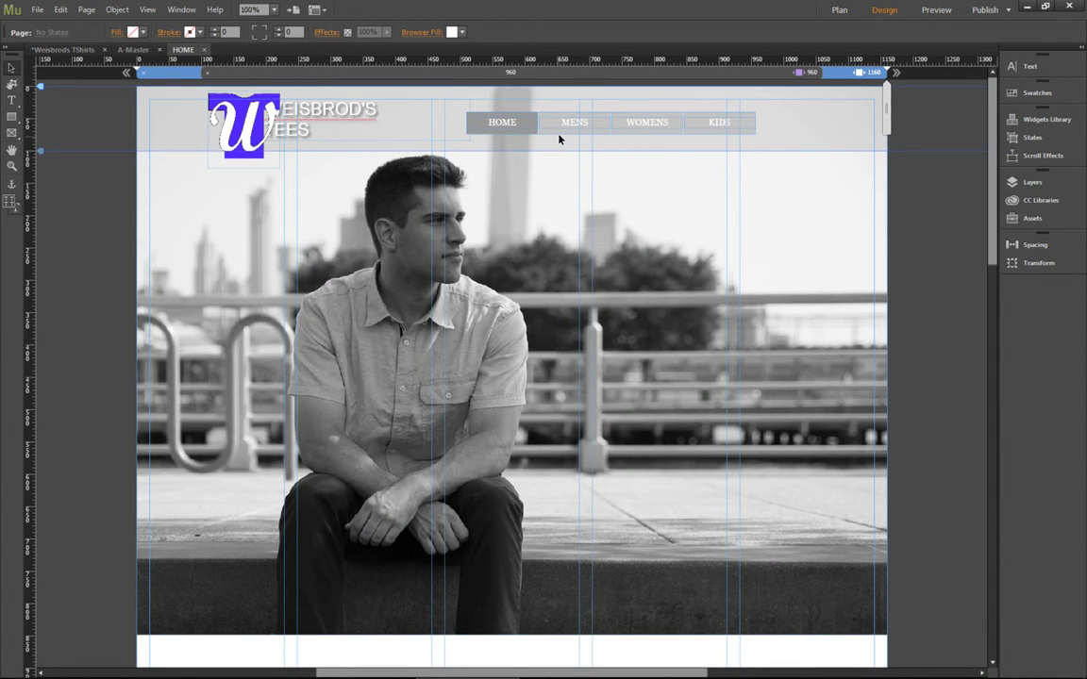
click(205, 50)
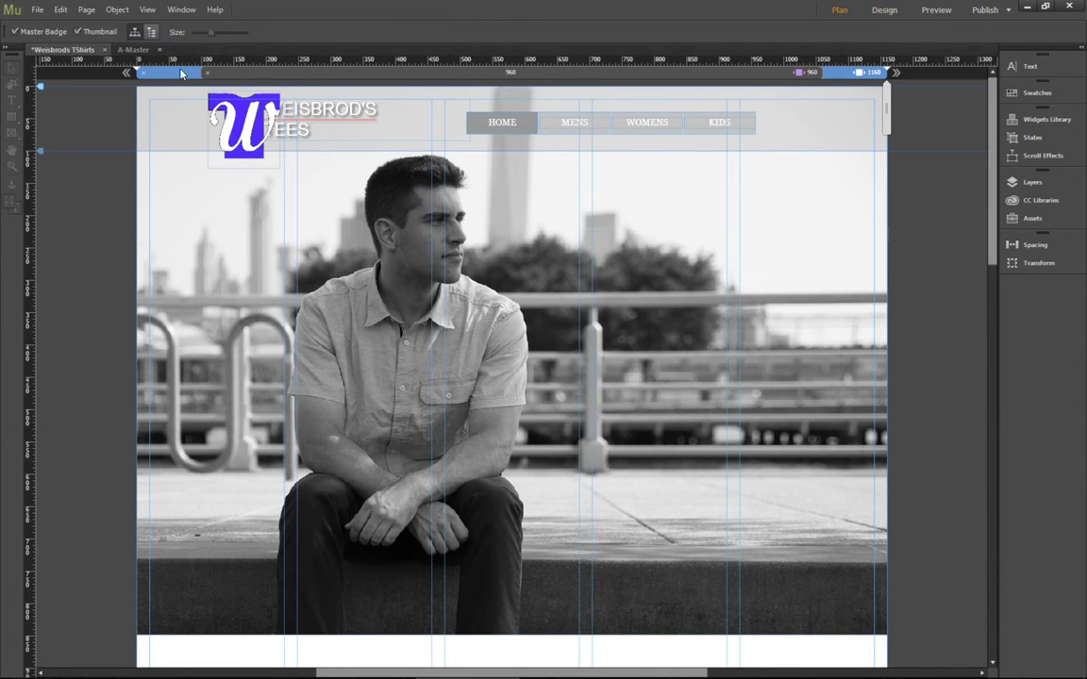
click(132, 49)
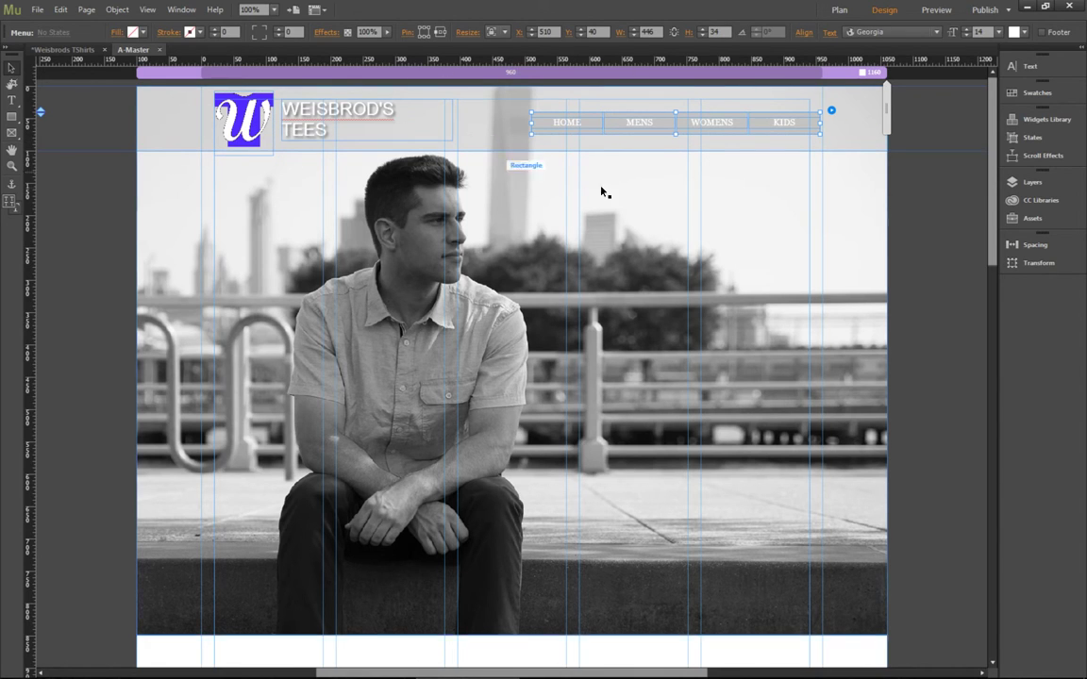
Examine the menu's options and the child pages under WOMENS and MENS in the site plan
click(832, 111)
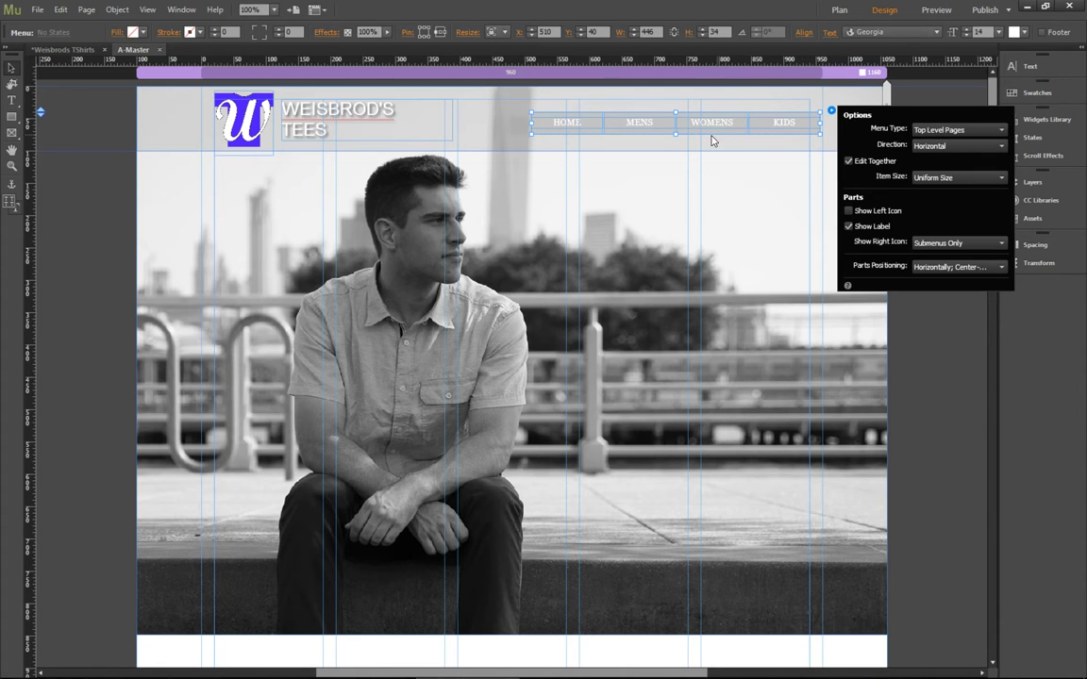
click(62, 49)
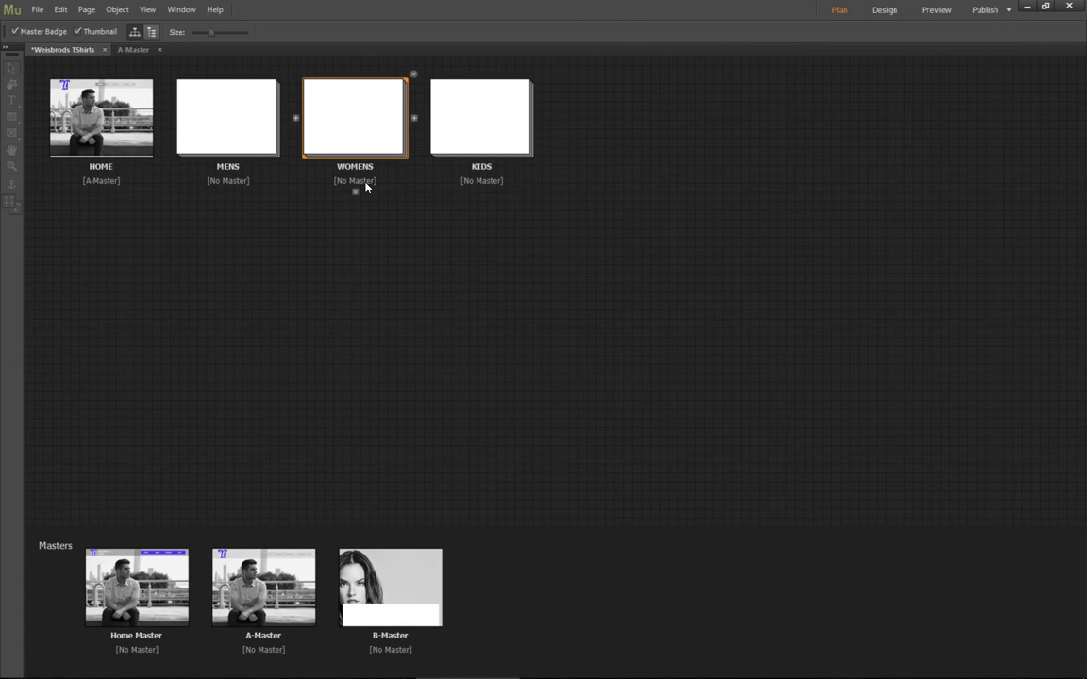
click(355, 195)
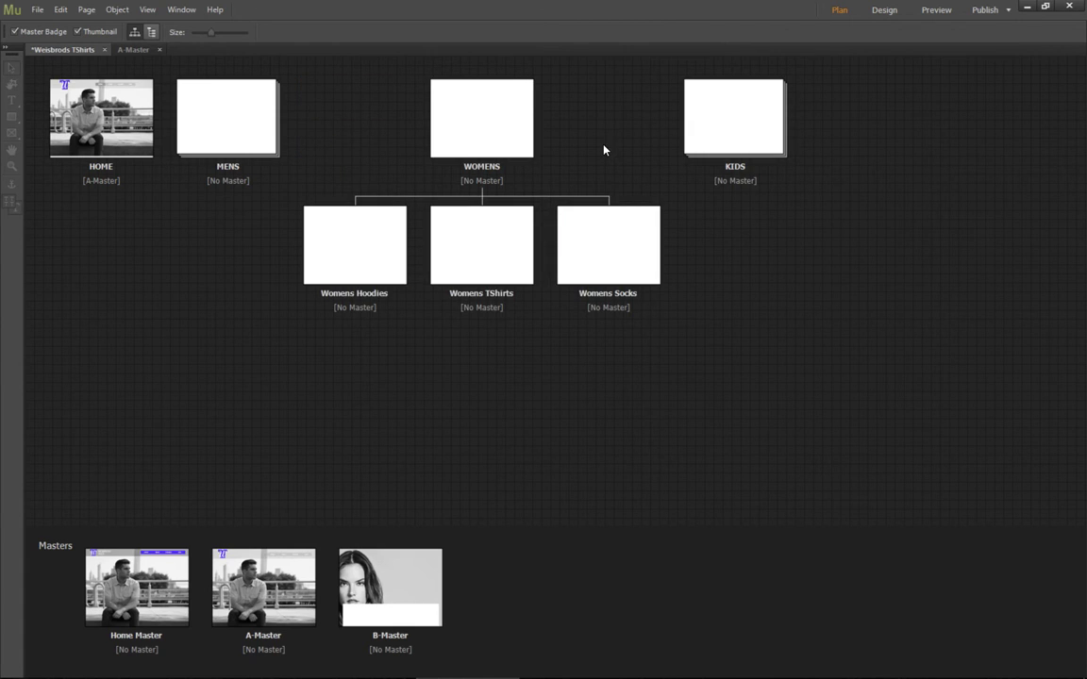
click(226, 196)
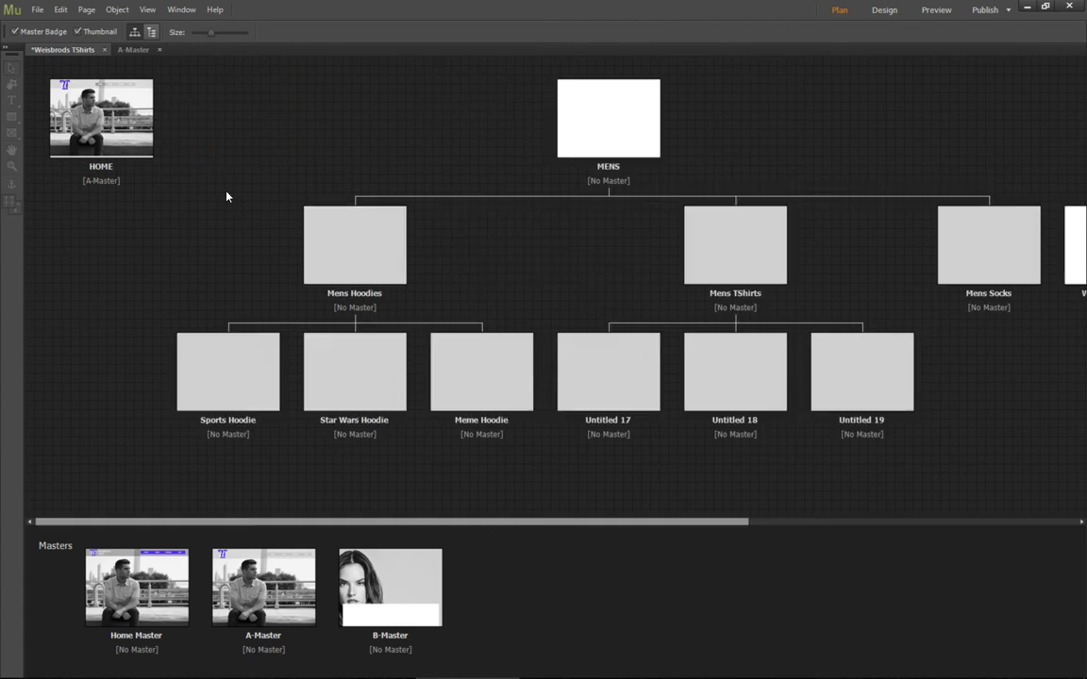
click(609, 194)
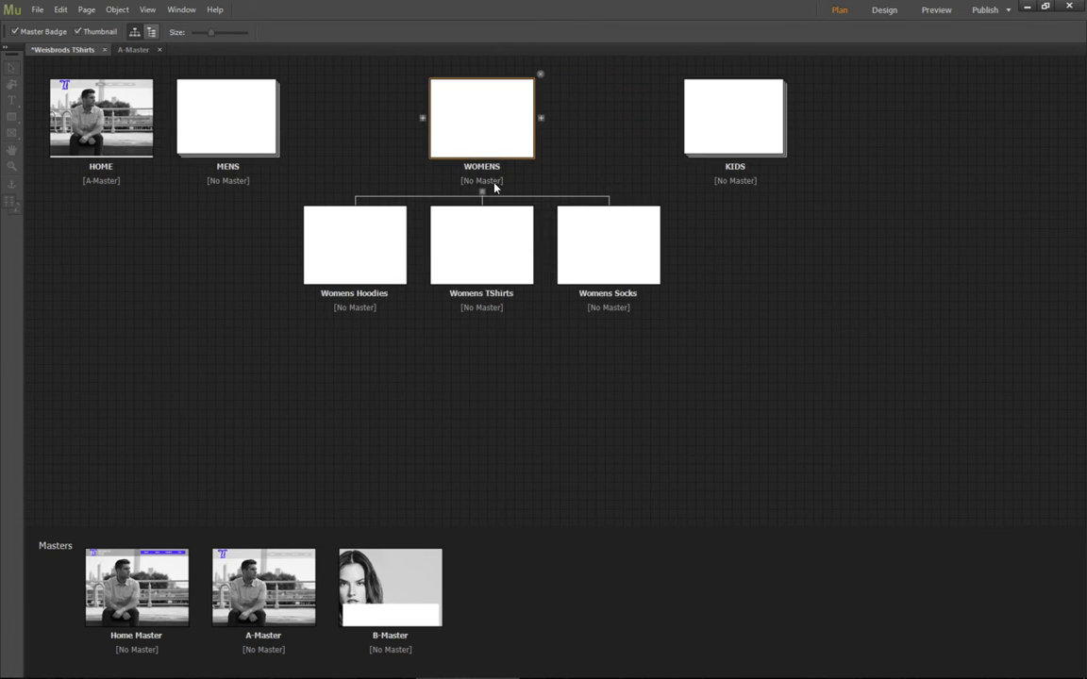
click(481, 188)
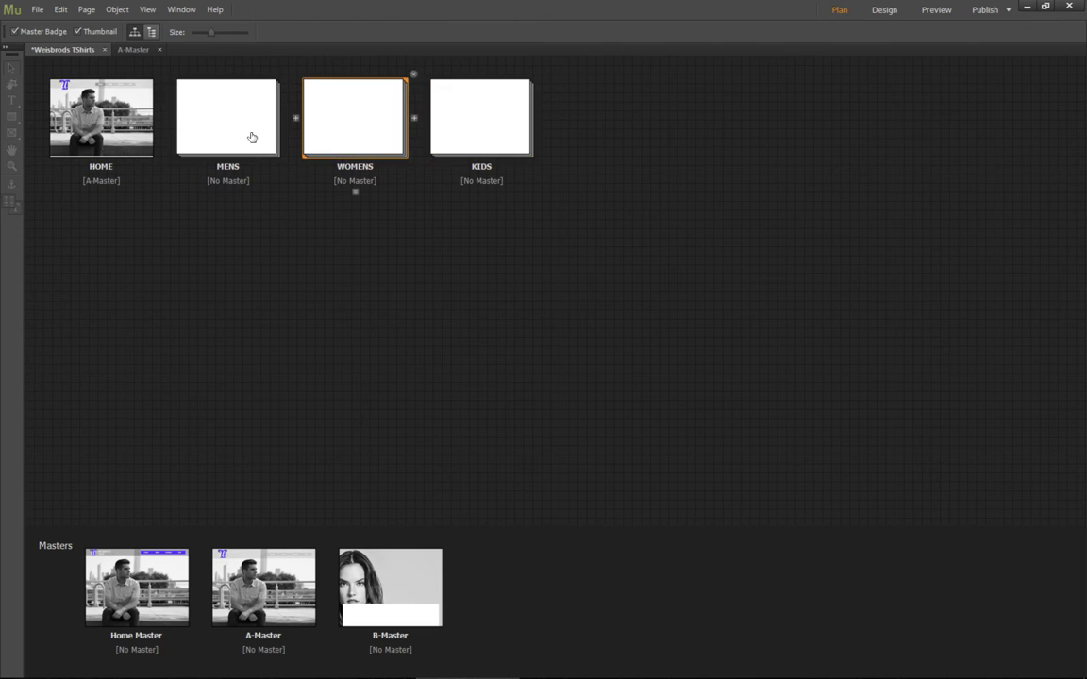
click(229, 194)
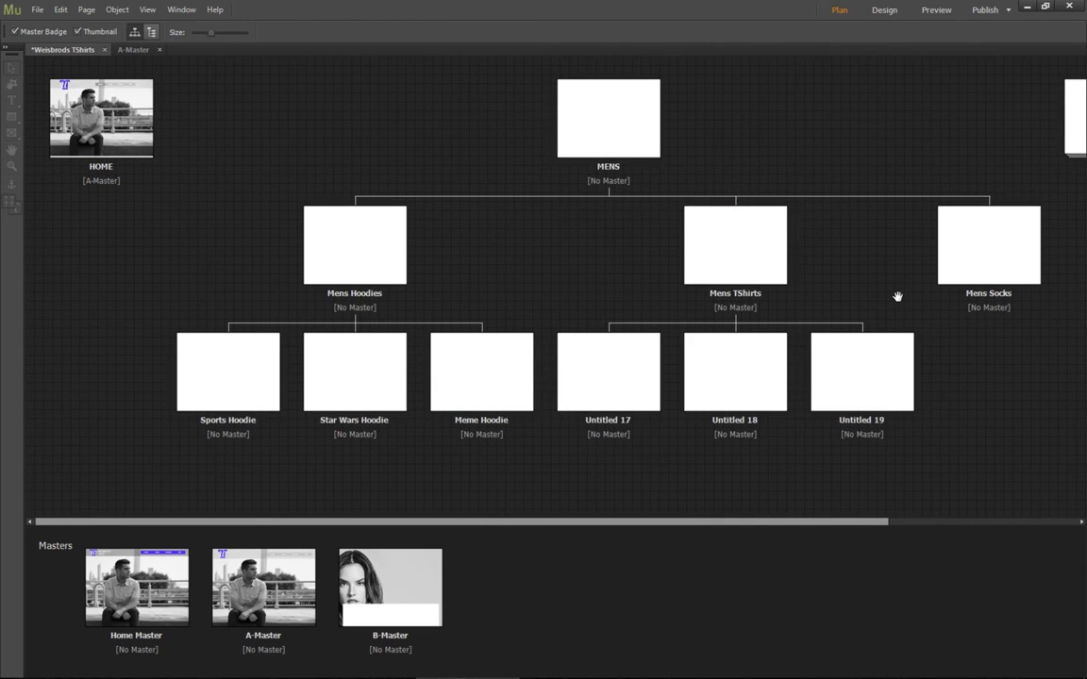
Set the A-Master navigation menu's Menu Type to All Pages
click(127, 52)
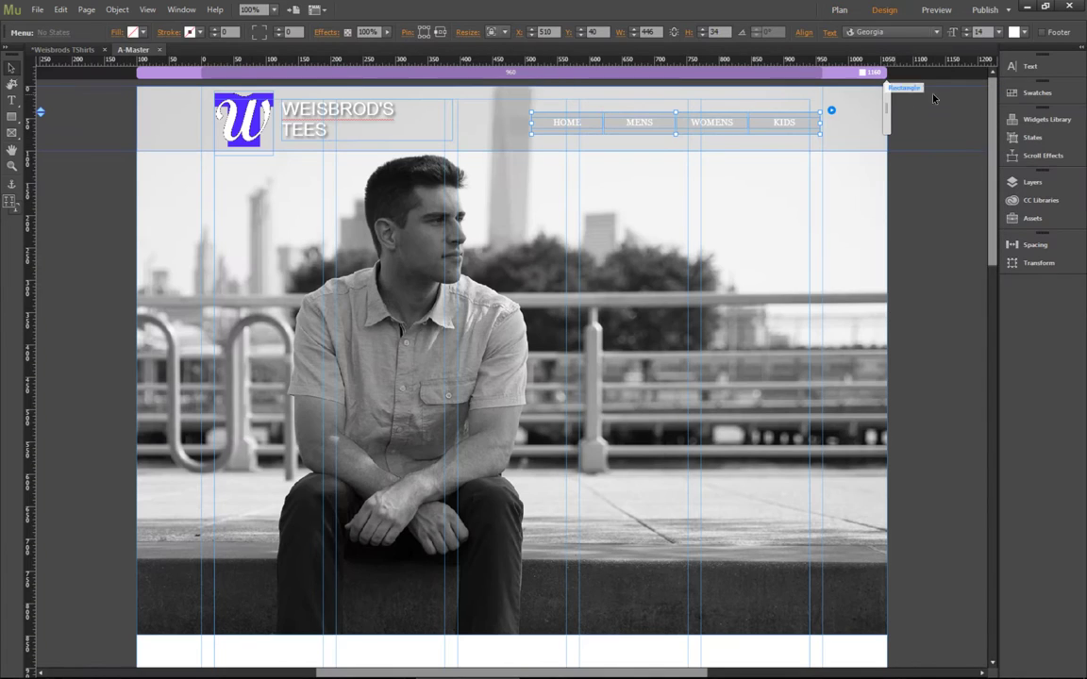
click(831, 110)
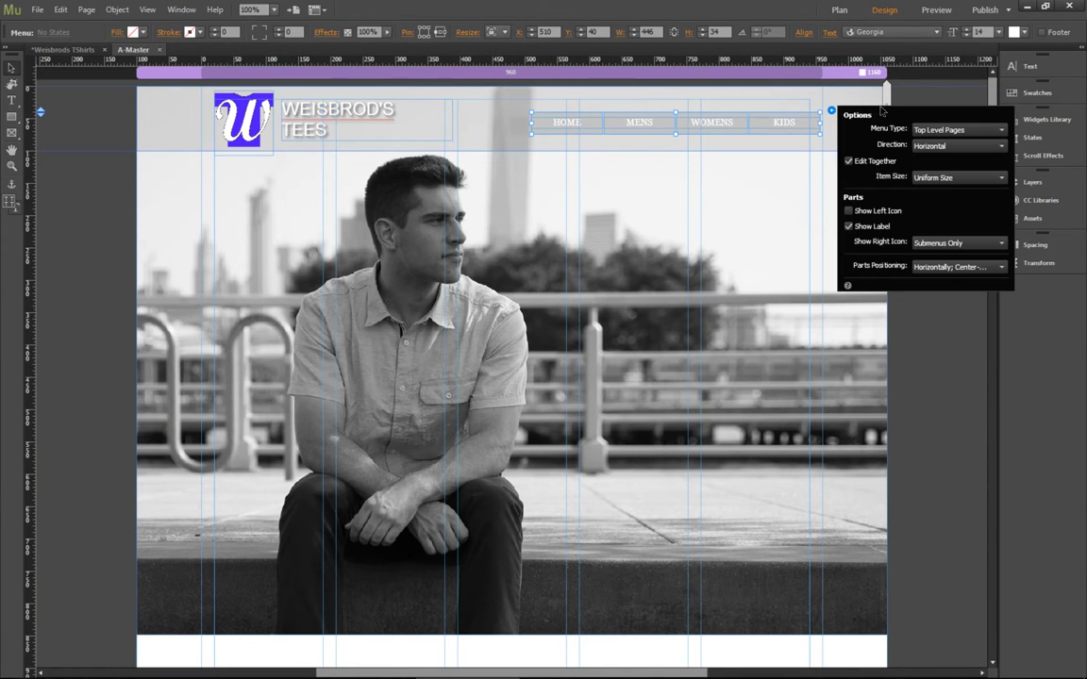
click(960, 130)
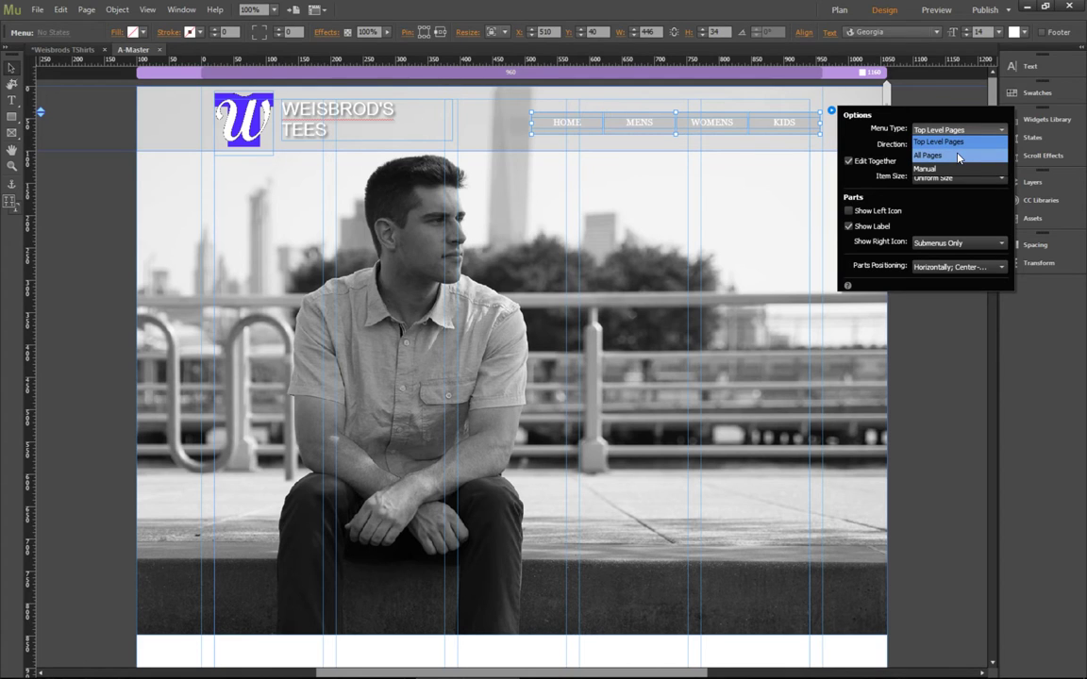
click(958, 155)
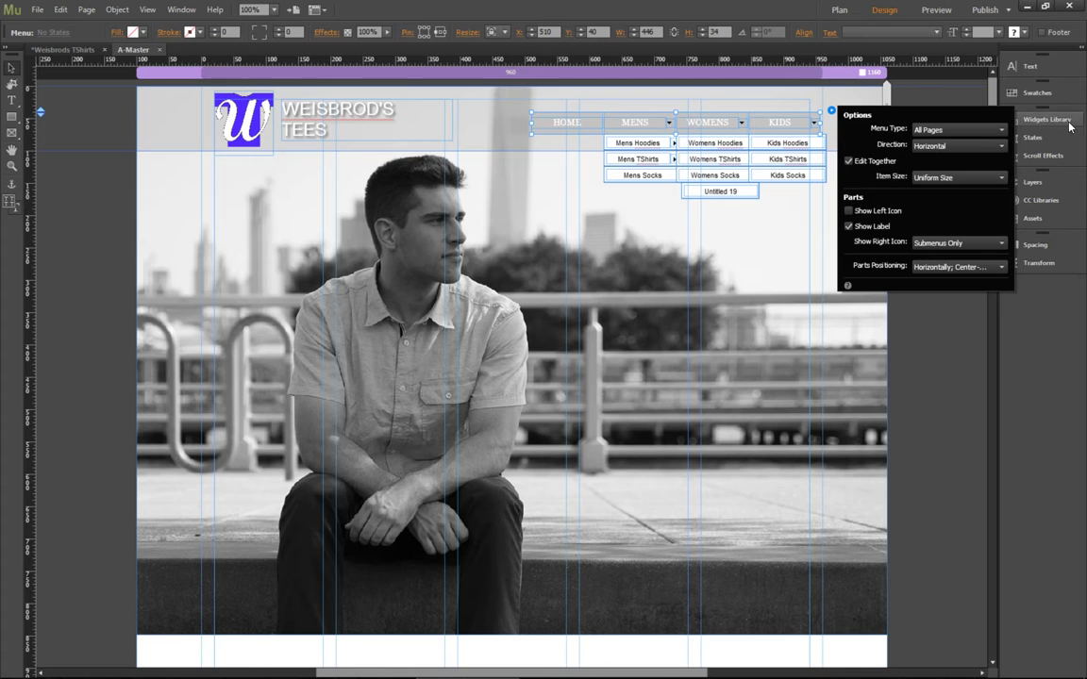
click(832, 112)
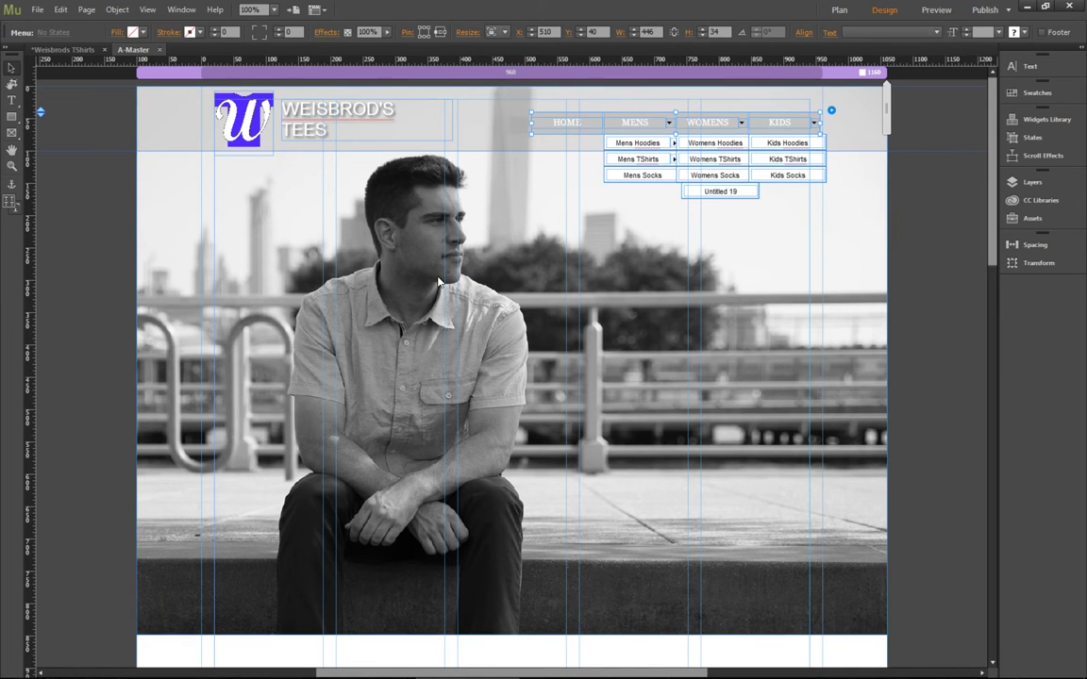
Save the site, preview A-Master in the browser to check the MENS and WOMENS submenus, and return to Muse
key(ctrl+s)
key(ctrl+alt+shift+e)
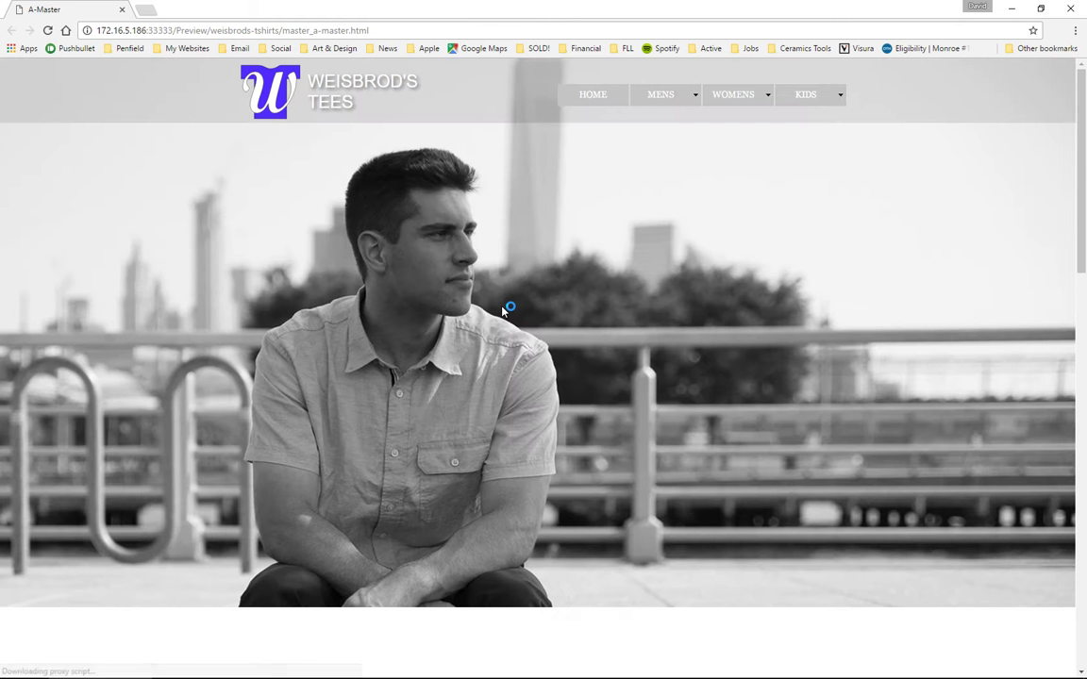
mouse_move(676, 102)
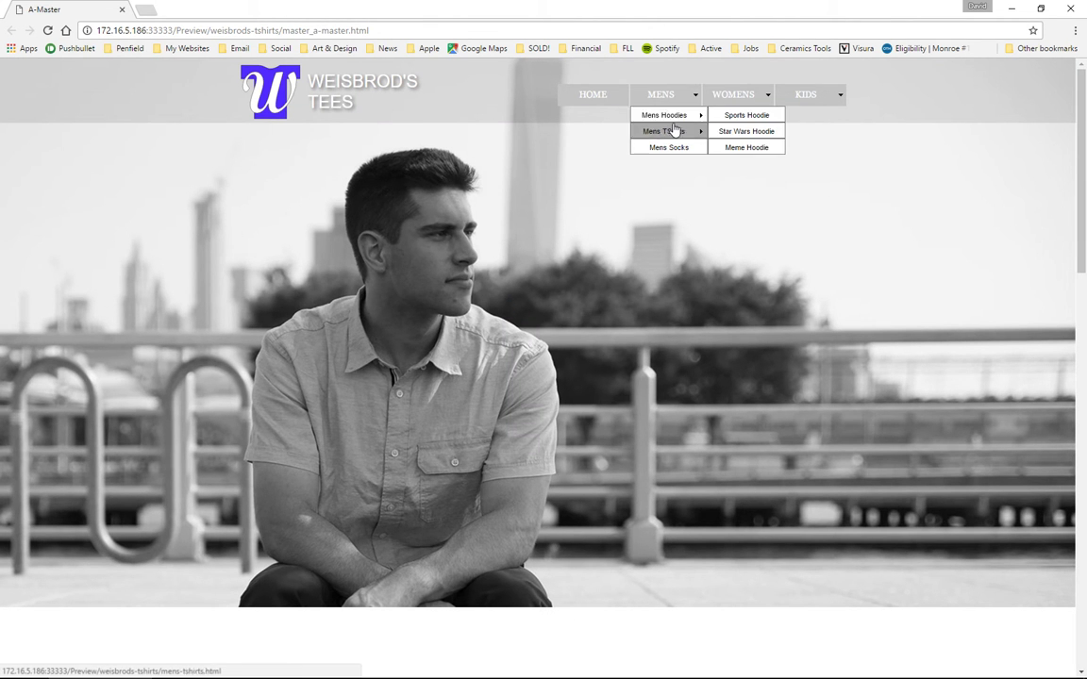
mouse_move(676, 133)
mouse_move(759, 93)
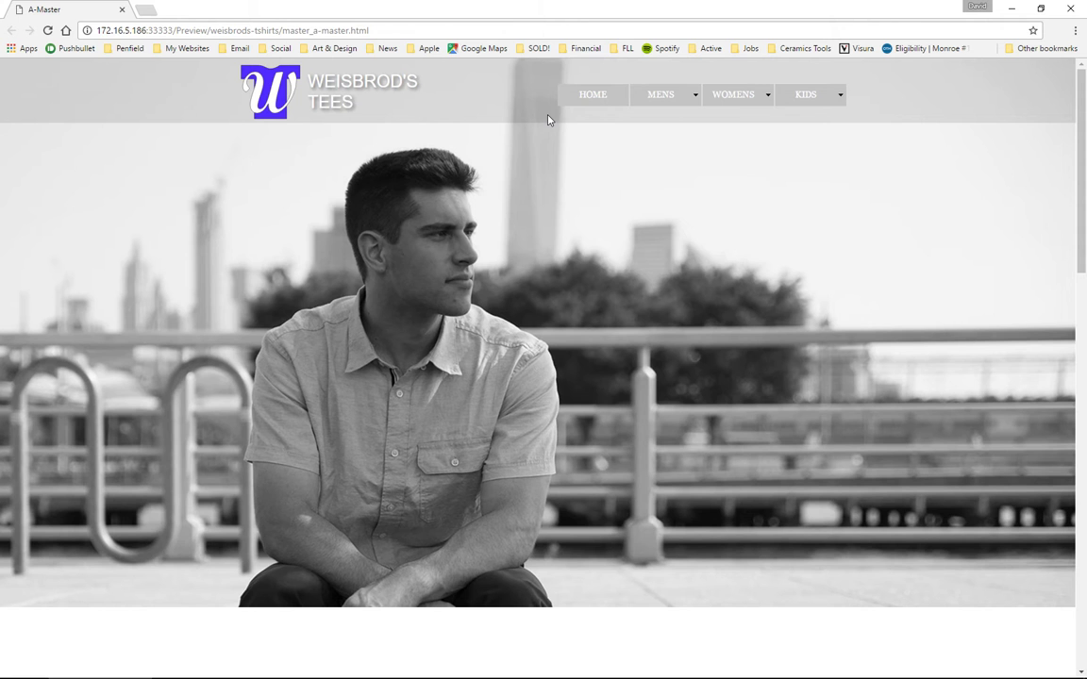
key(alt+Tab)
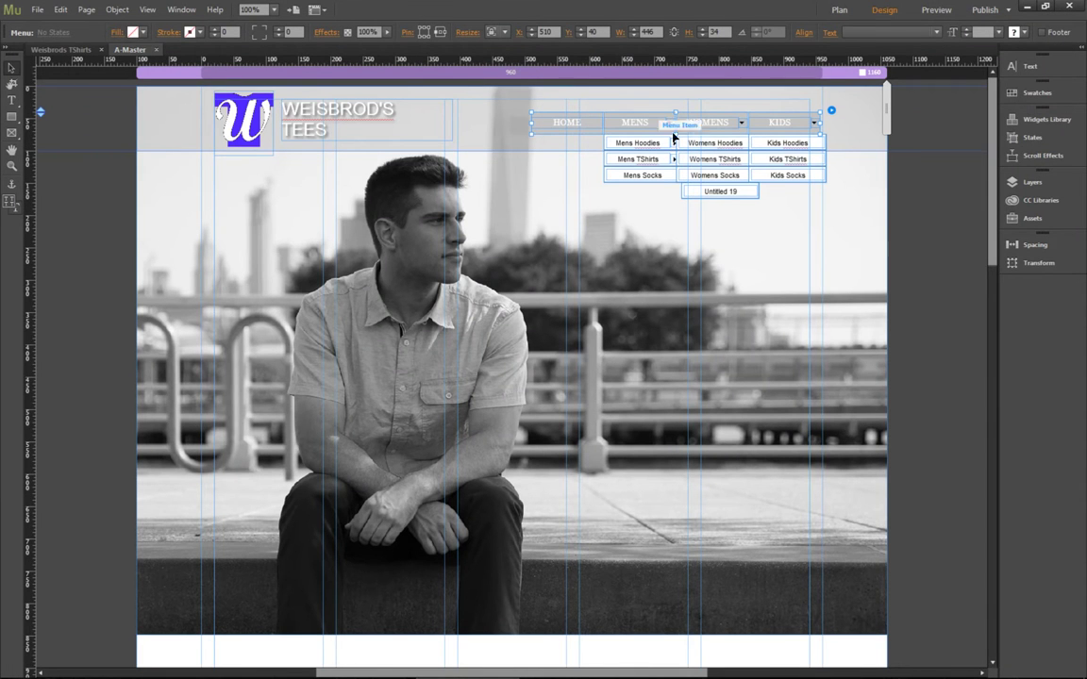
Examine the menu's options and the item and label levels of its MENS, WOMENS and KIDS entries
click(831, 112)
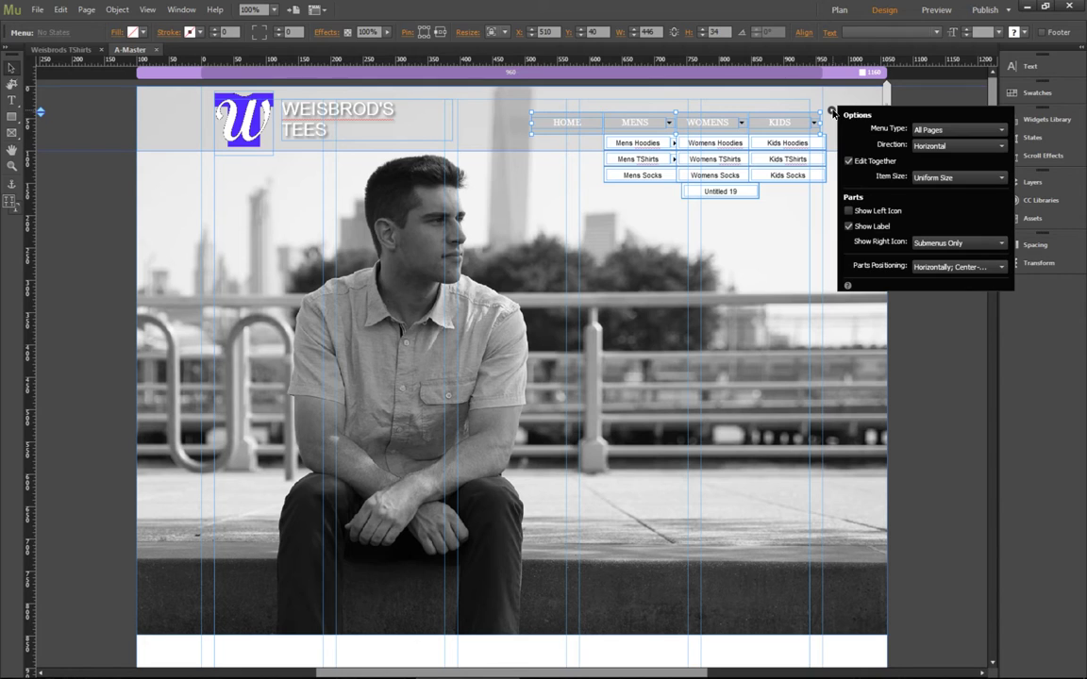
click(908, 97)
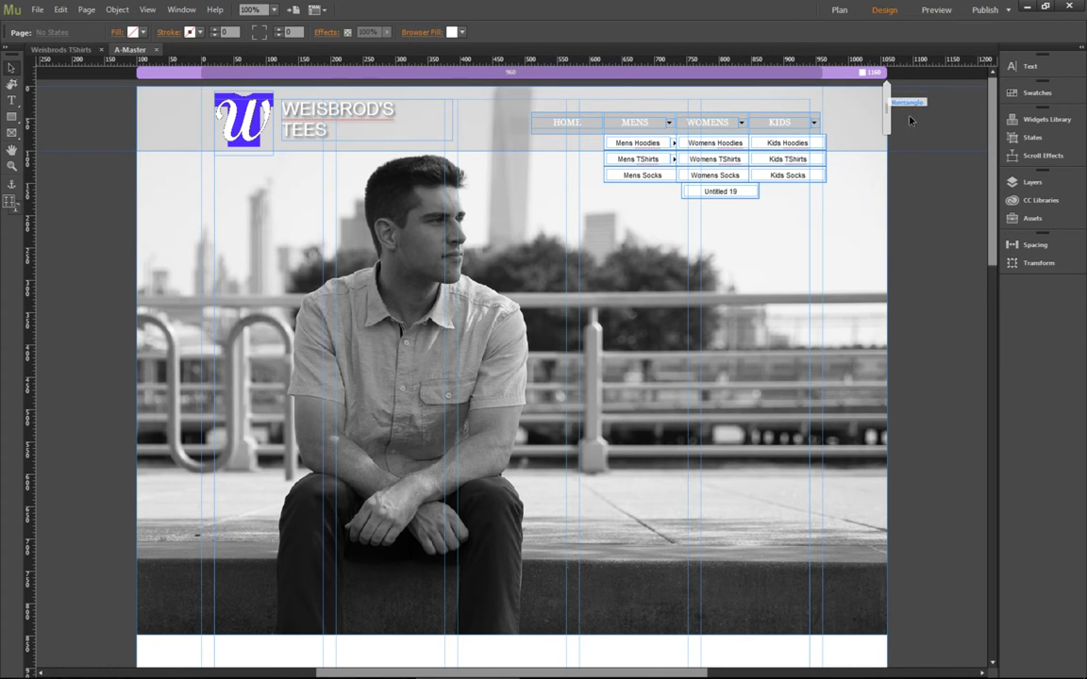
click(781, 120)
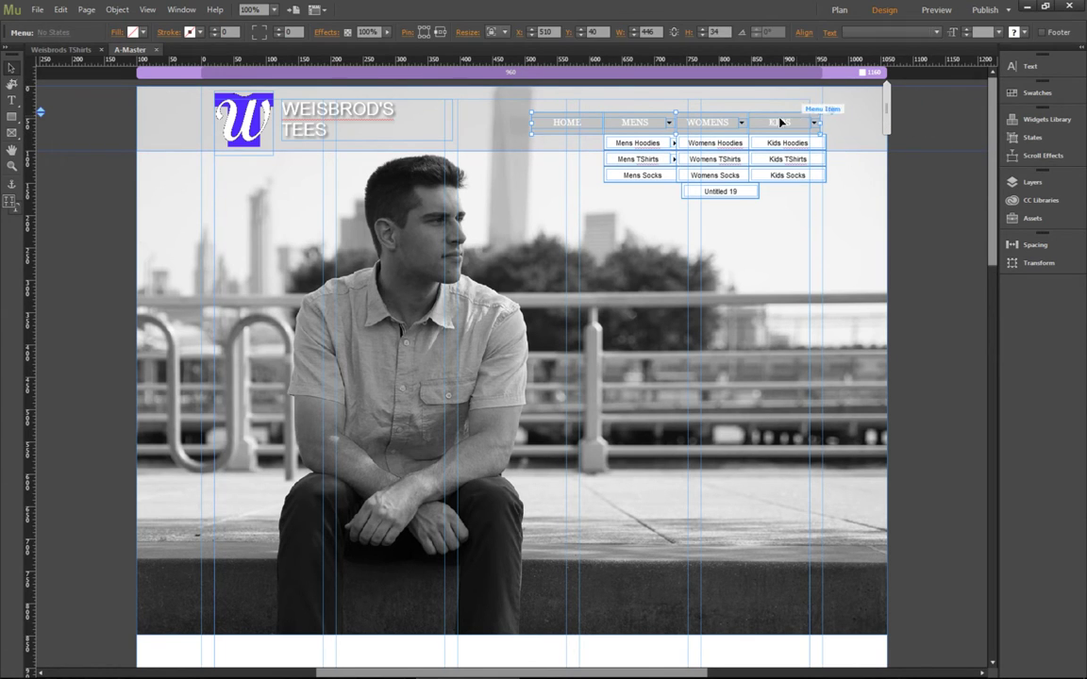
click(643, 124)
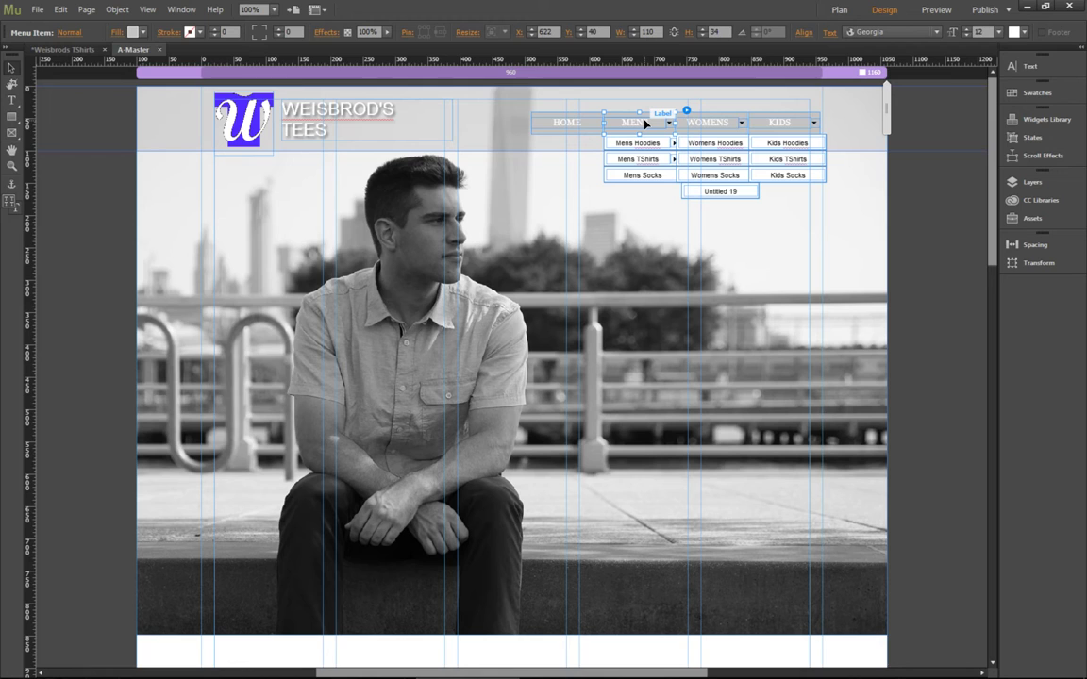
click(647, 125)
click(708, 127)
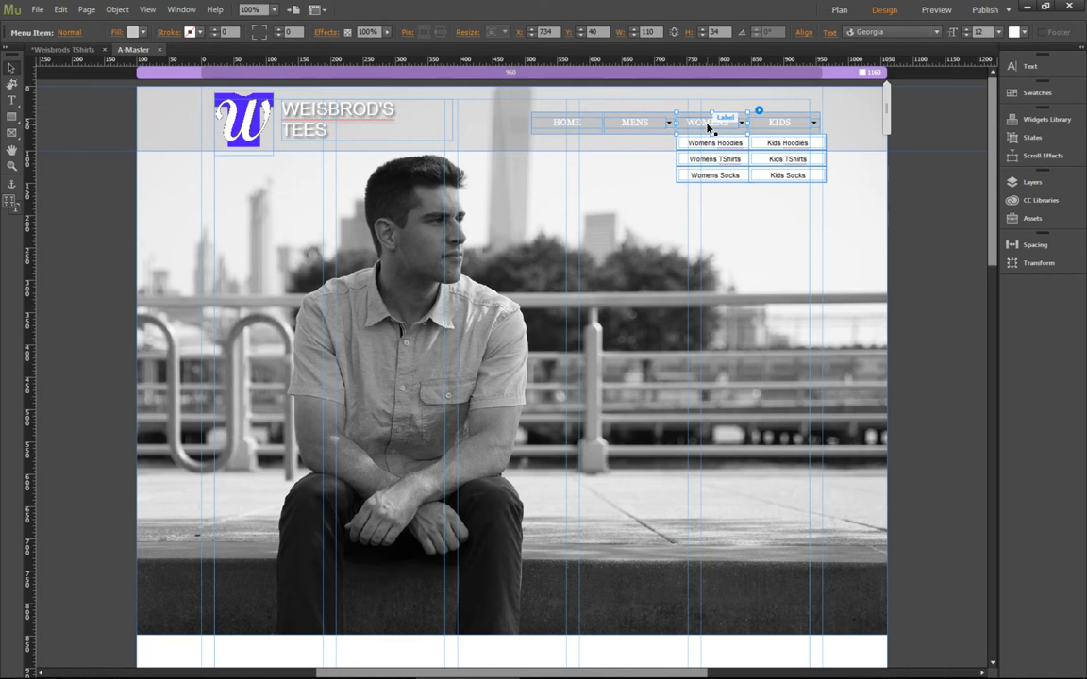
click(709, 127)
click(802, 123)
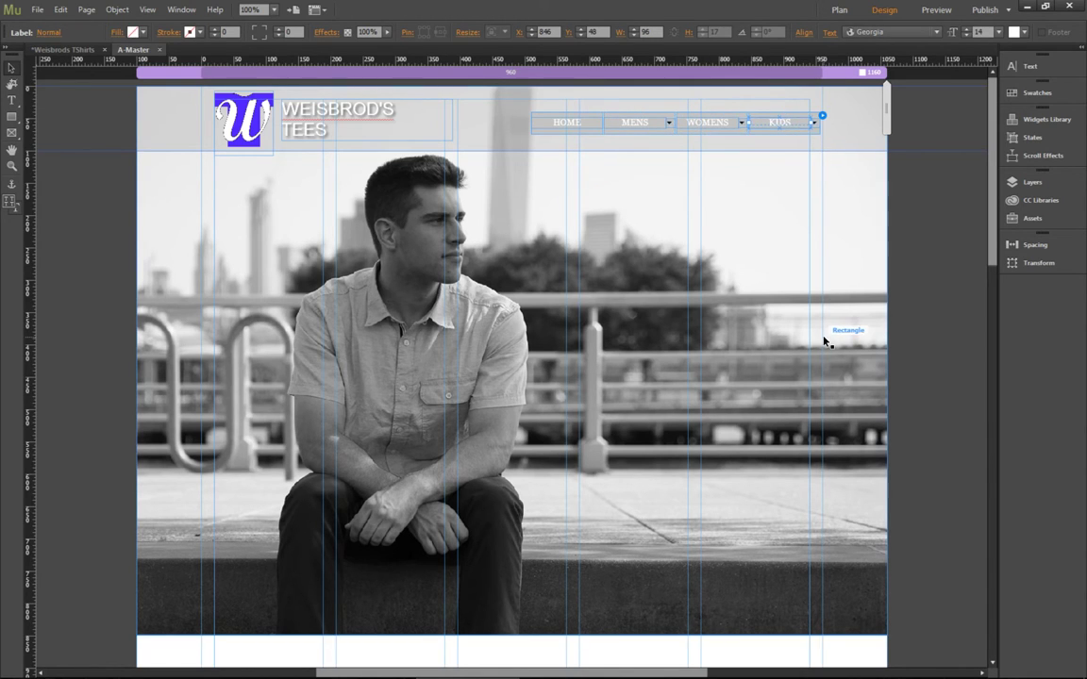
Inspect the WOMENS label and the MENS submenu down to its Mens Hoodies and Mens TShirts items
click(706, 122)
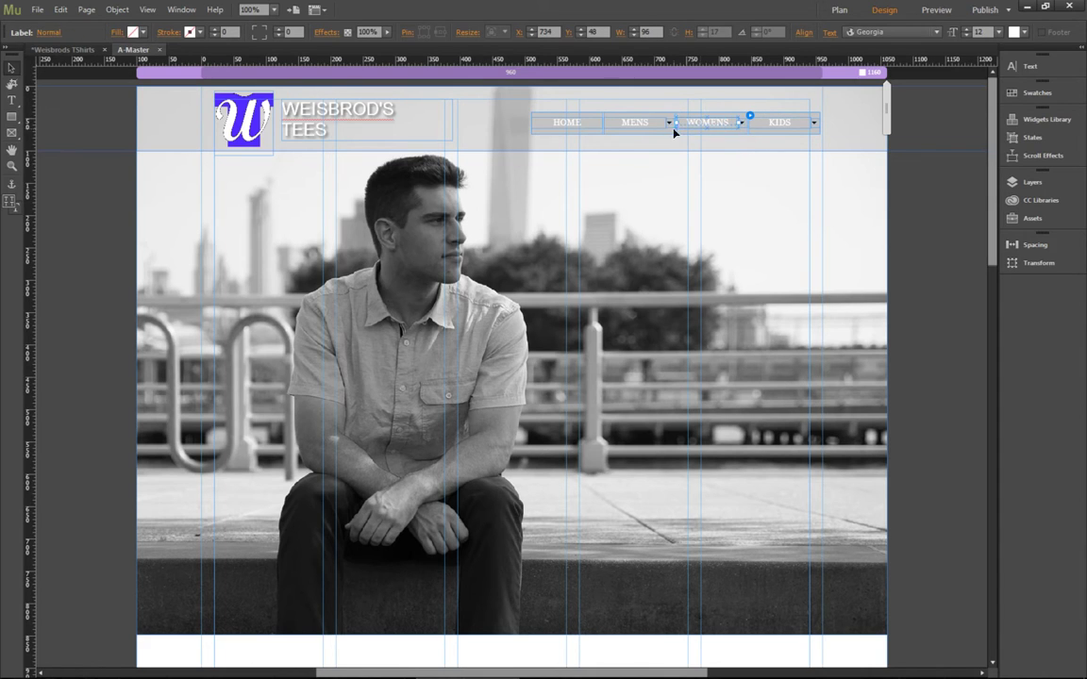
click(627, 124)
click(633, 146)
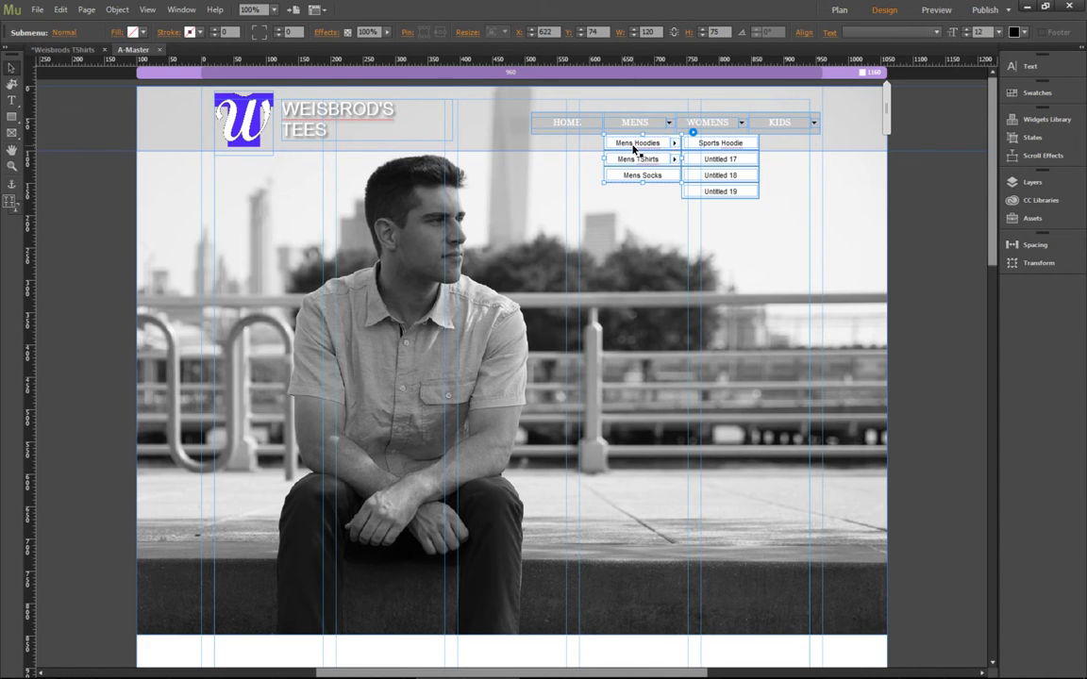
click(635, 146)
click(634, 146)
click(639, 162)
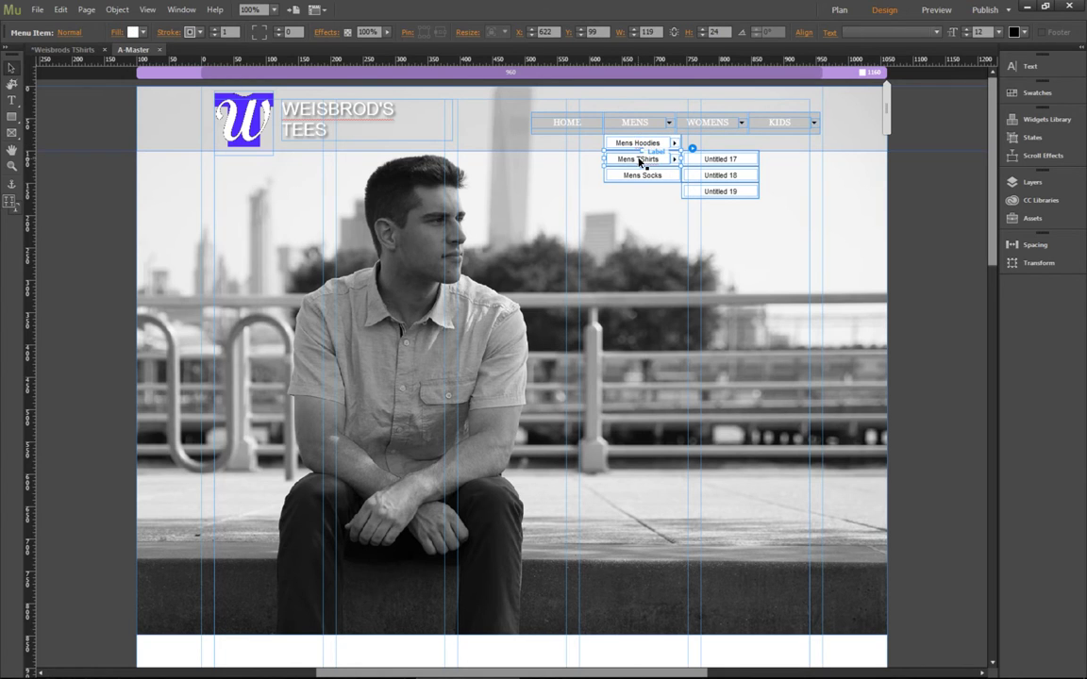
Inspect the Mens TShirts label, the Mens Socks item and the MENS item of the A-Master menu, and clear the selection
click(649, 162)
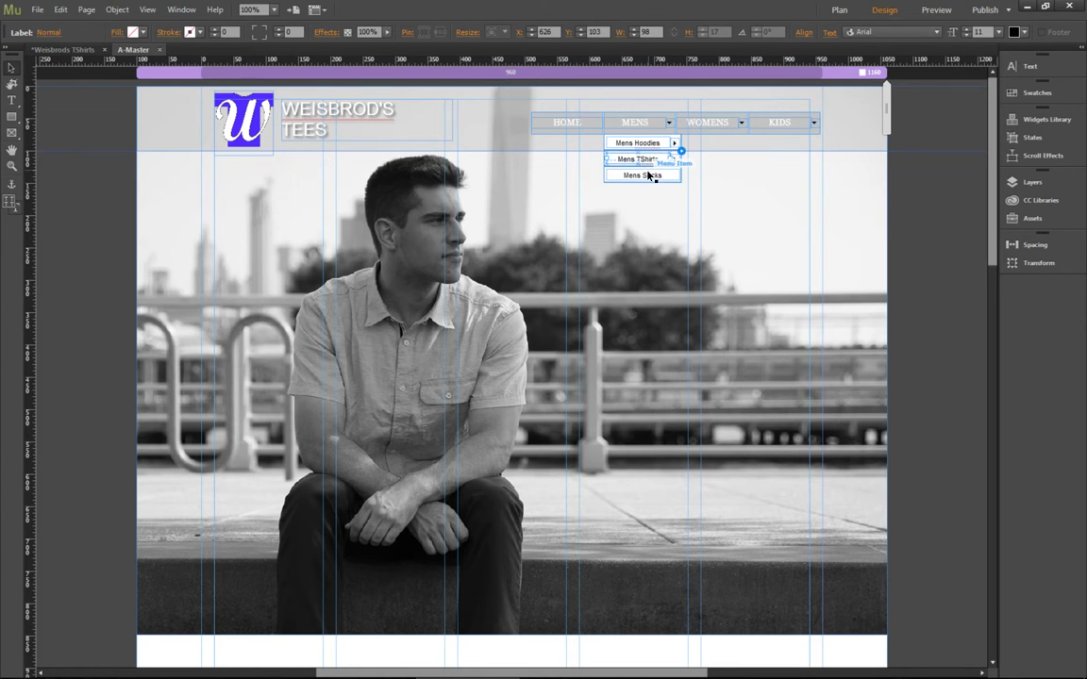
click(649, 176)
click(645, 132)
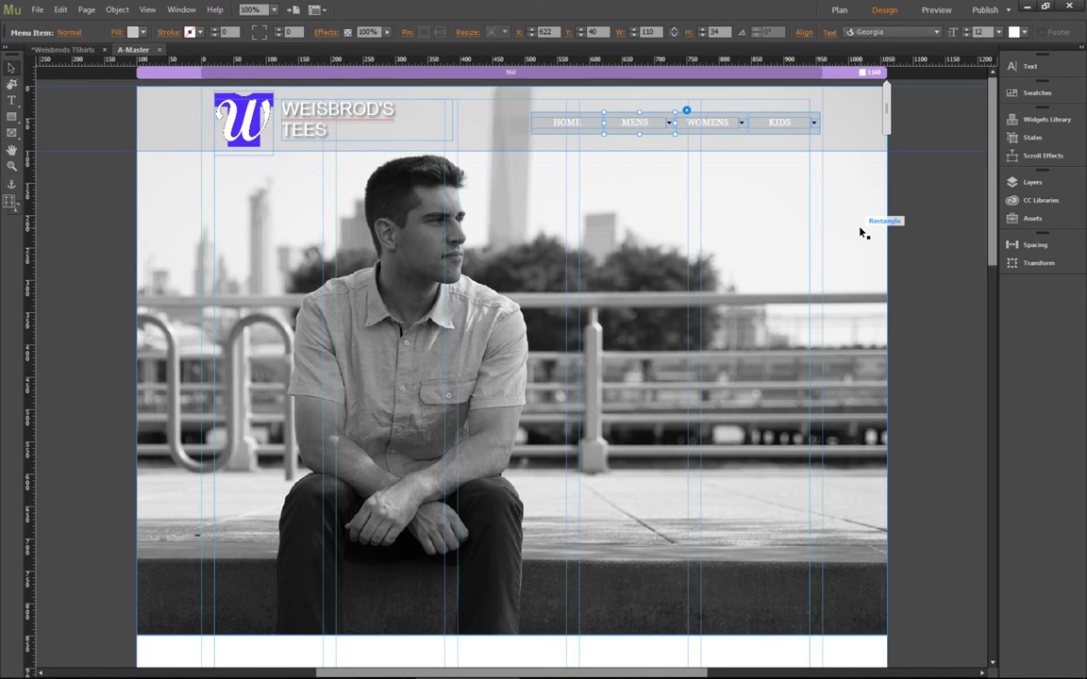
click(847, 140)
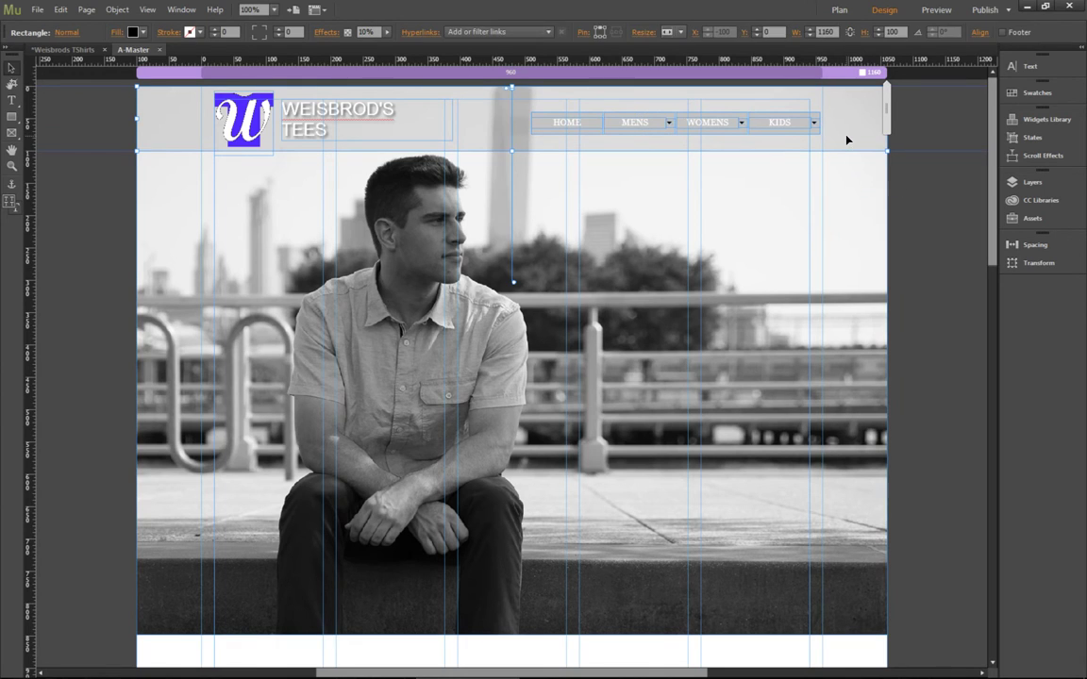
click(933, 135)
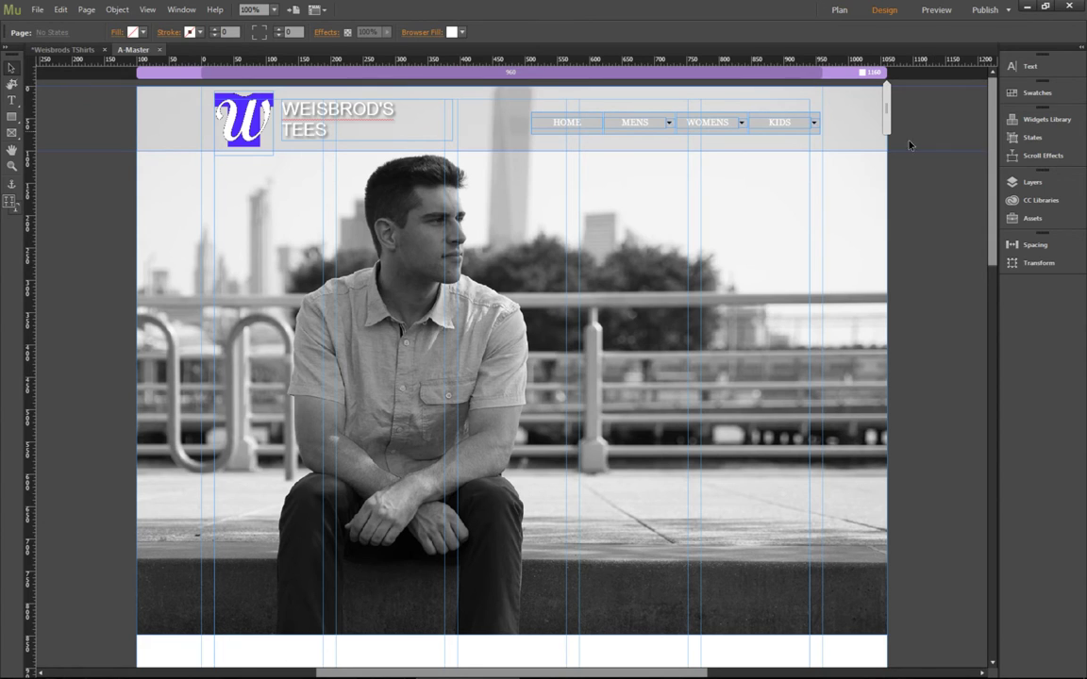
Review the Direction choices in the navigation menu's options, leaving Horizontal selected
click(783, 131)
click(832, 112)
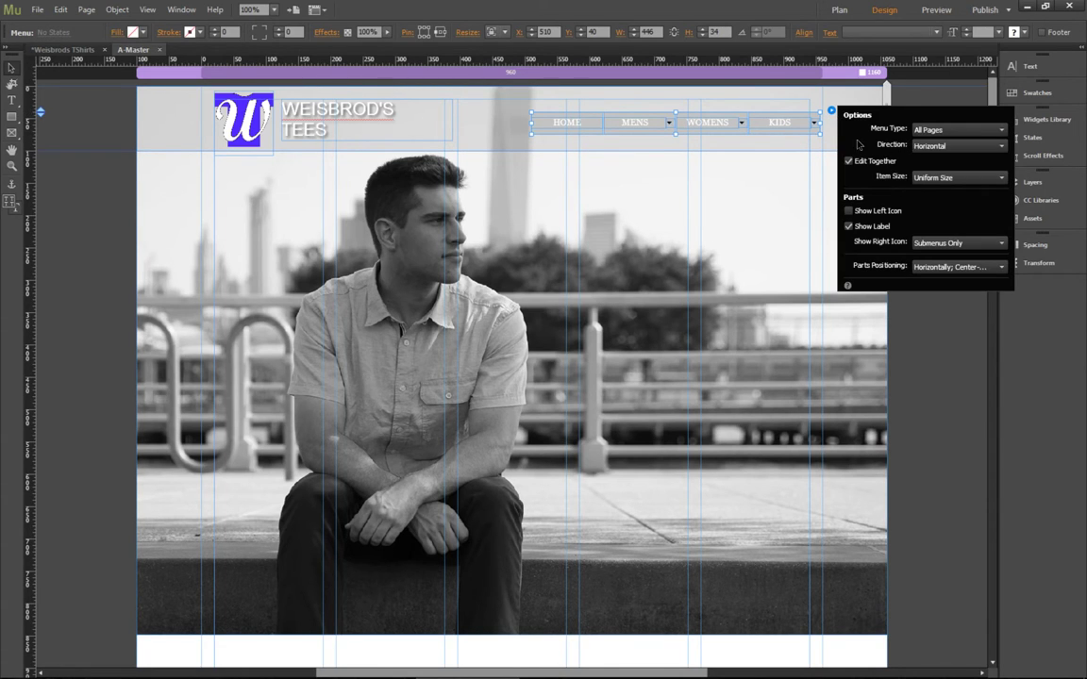
click(980, 148)
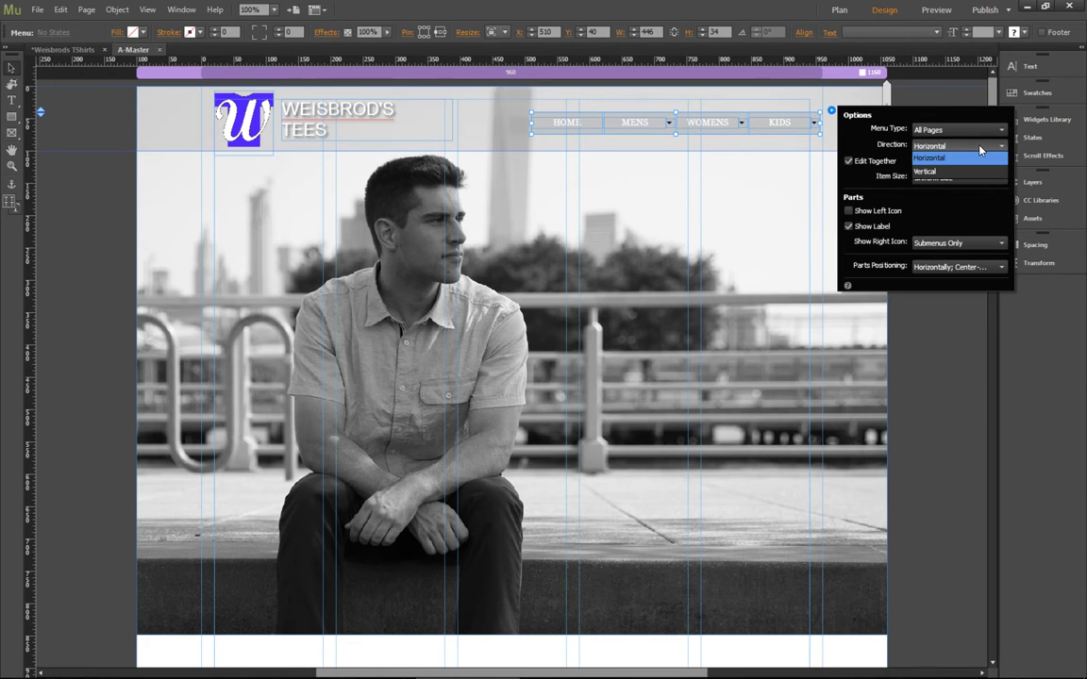
click(973, 98)
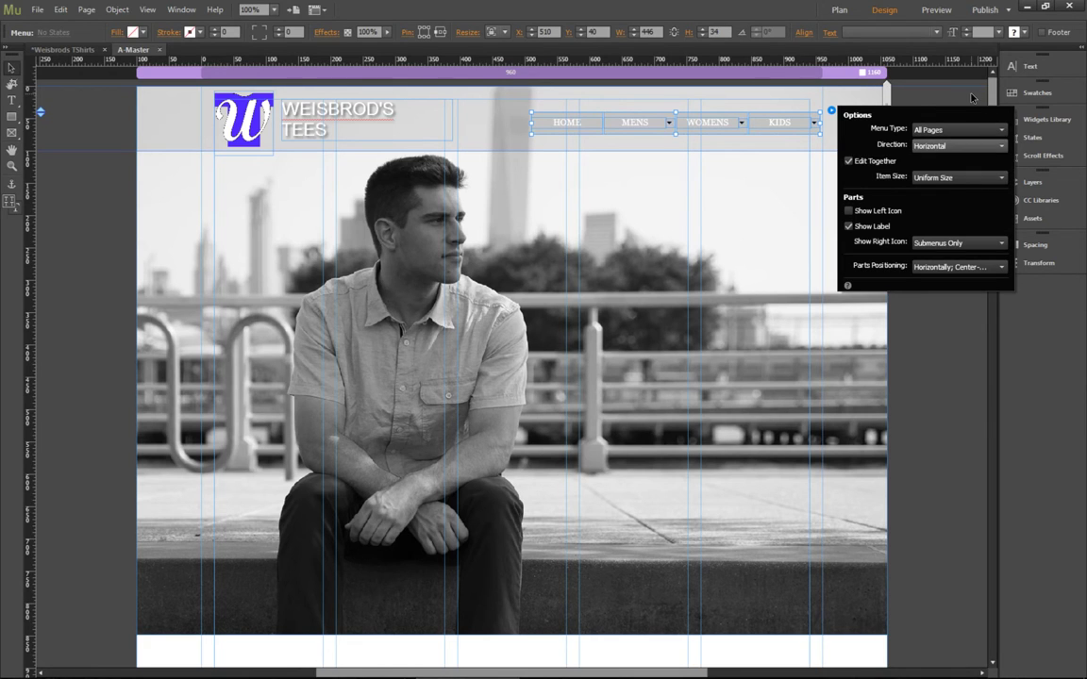
click(973, 98)
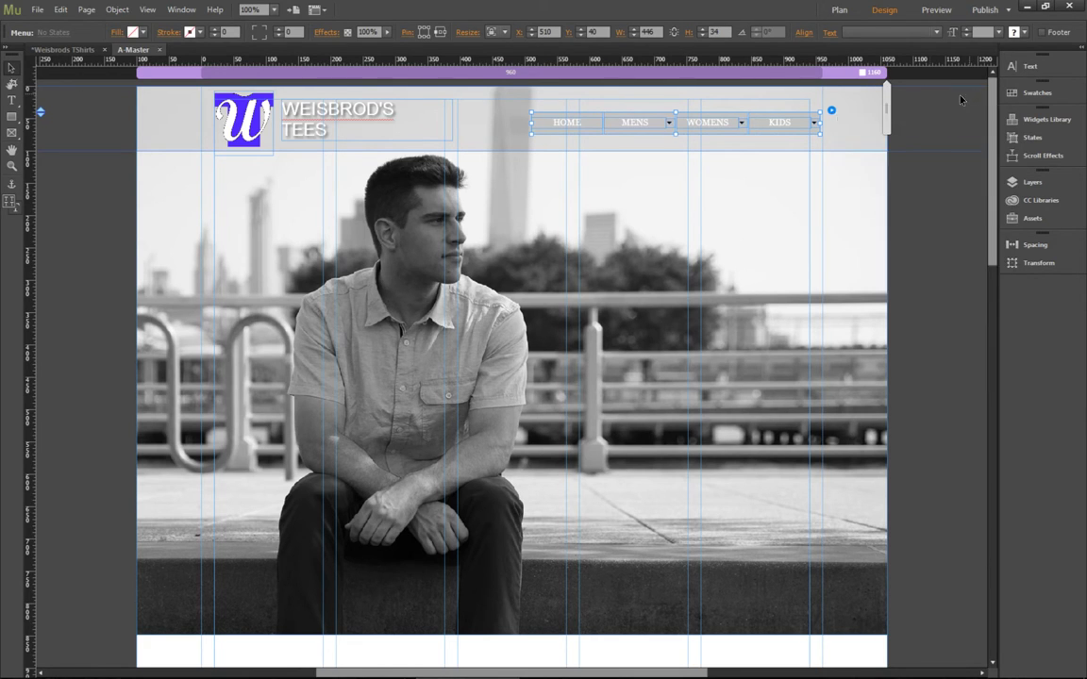
Look through the Menus category of the Widgets Library and reselect the navigation menu on the page
click(1038, 138)
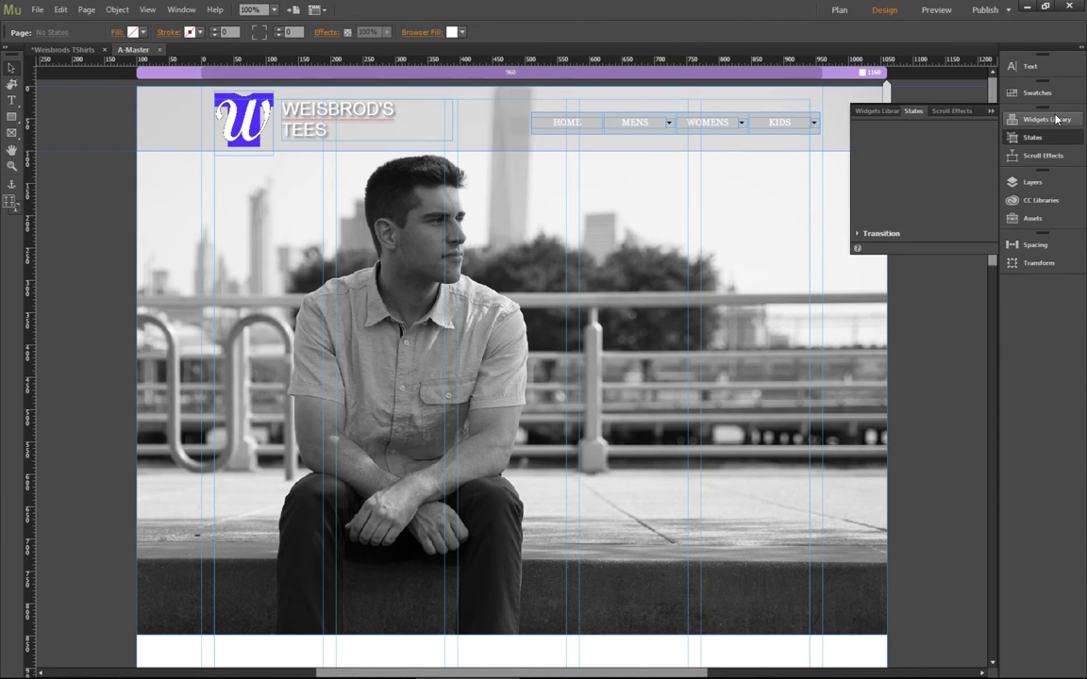
click(1047, 120)
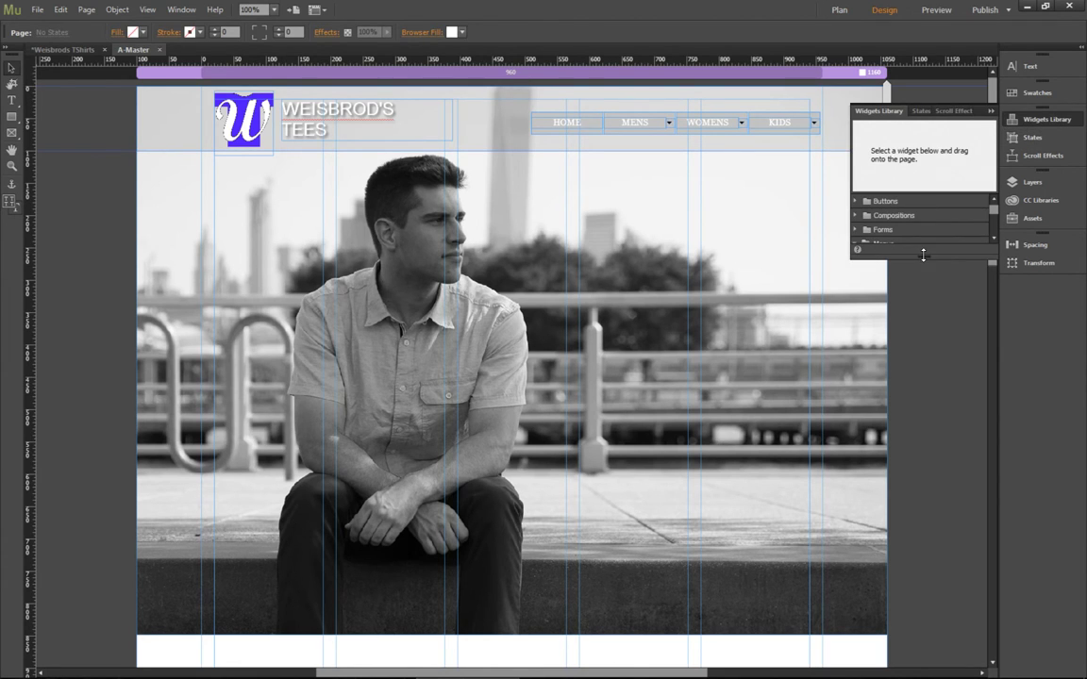
drag(924, 256, 937, 416)
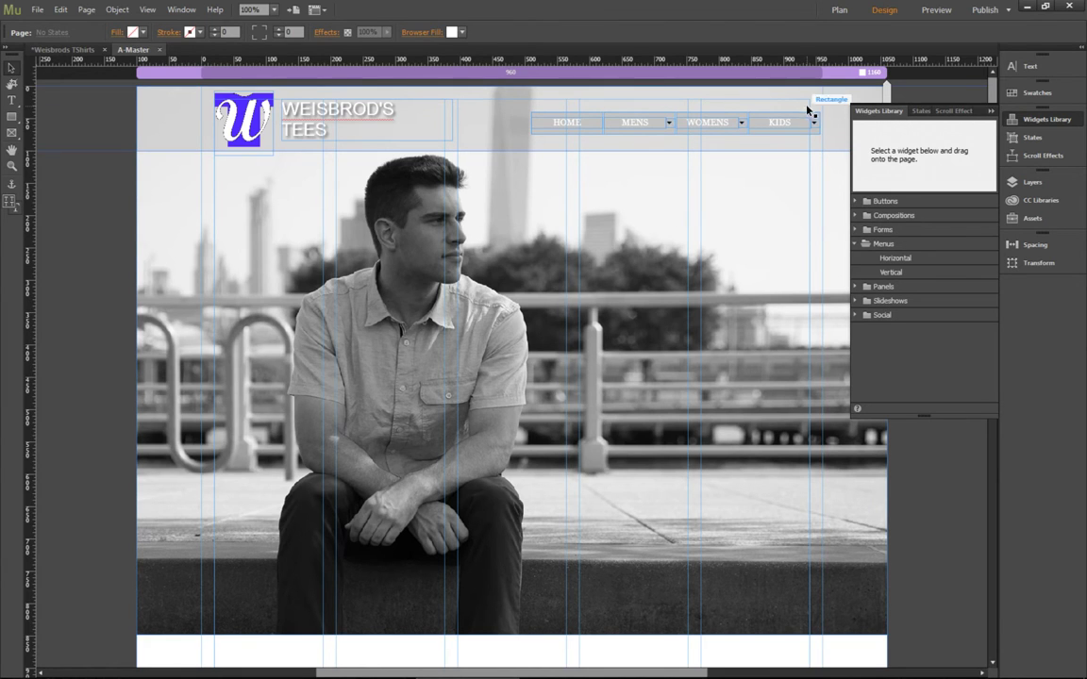
click(718, 118)
click(991, 111)
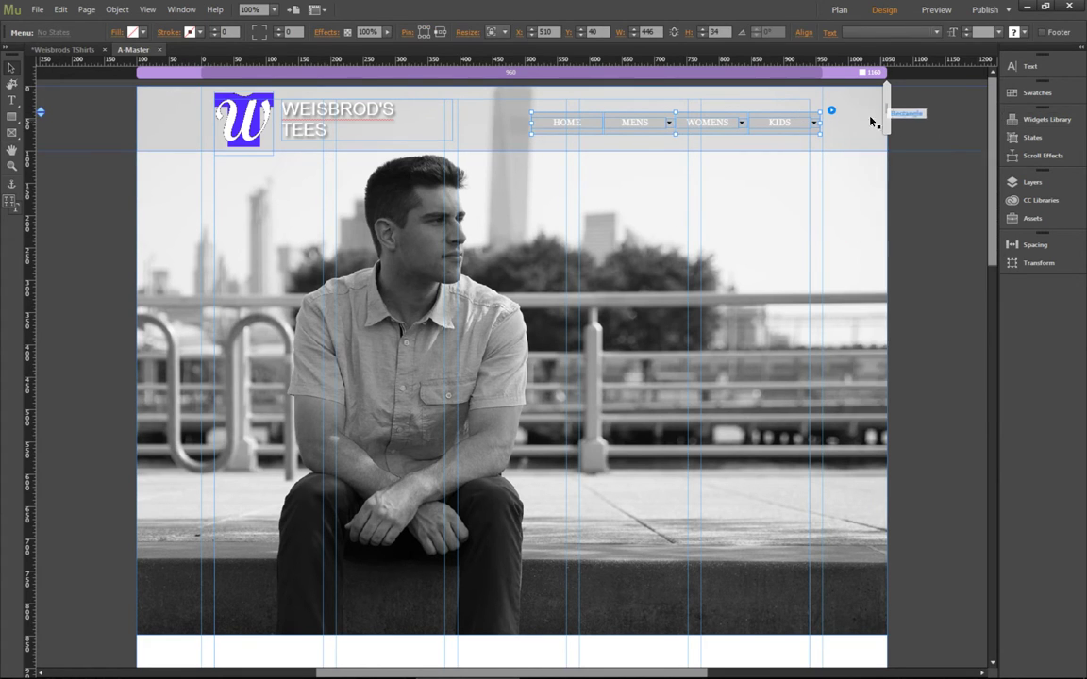
Review the navigation menu's Item Size choices, Uniform Spacing and Uniform Size, keeping Uniform Size
click(832, 110)
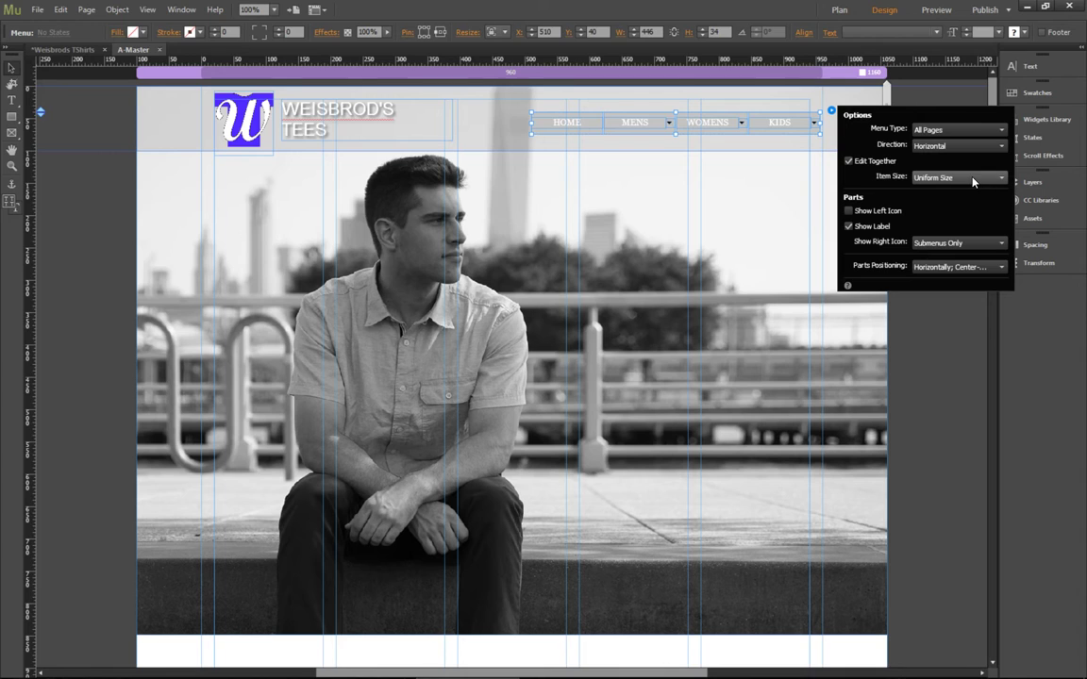
click(997, 180)
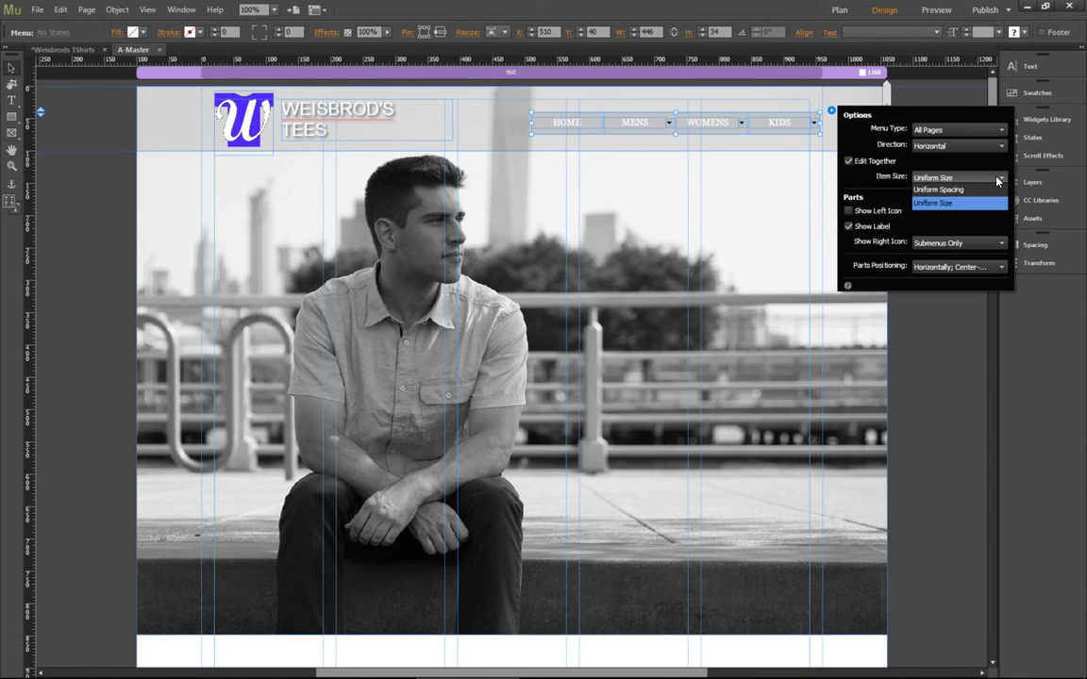
click(993, 203)
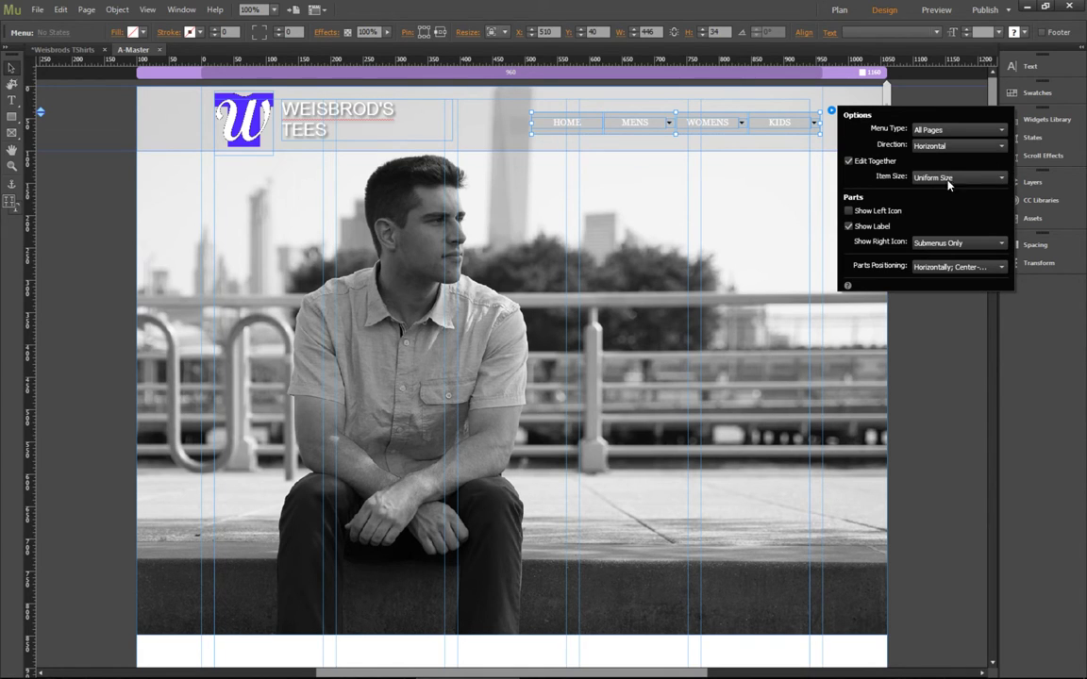
click(957, 178)
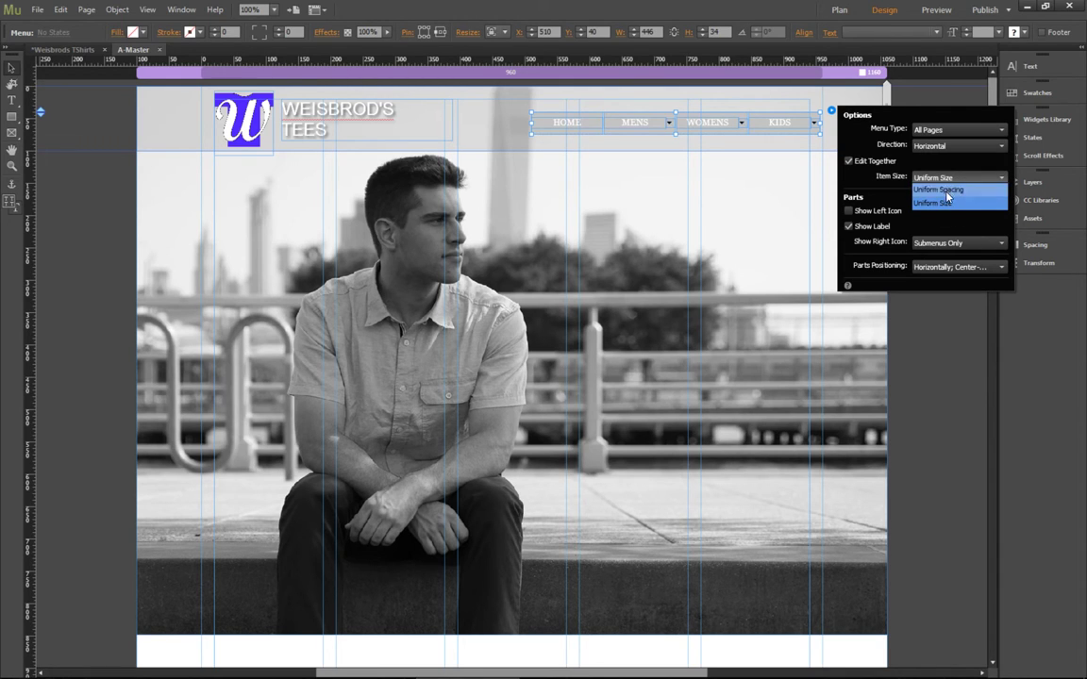
click(944, 166)
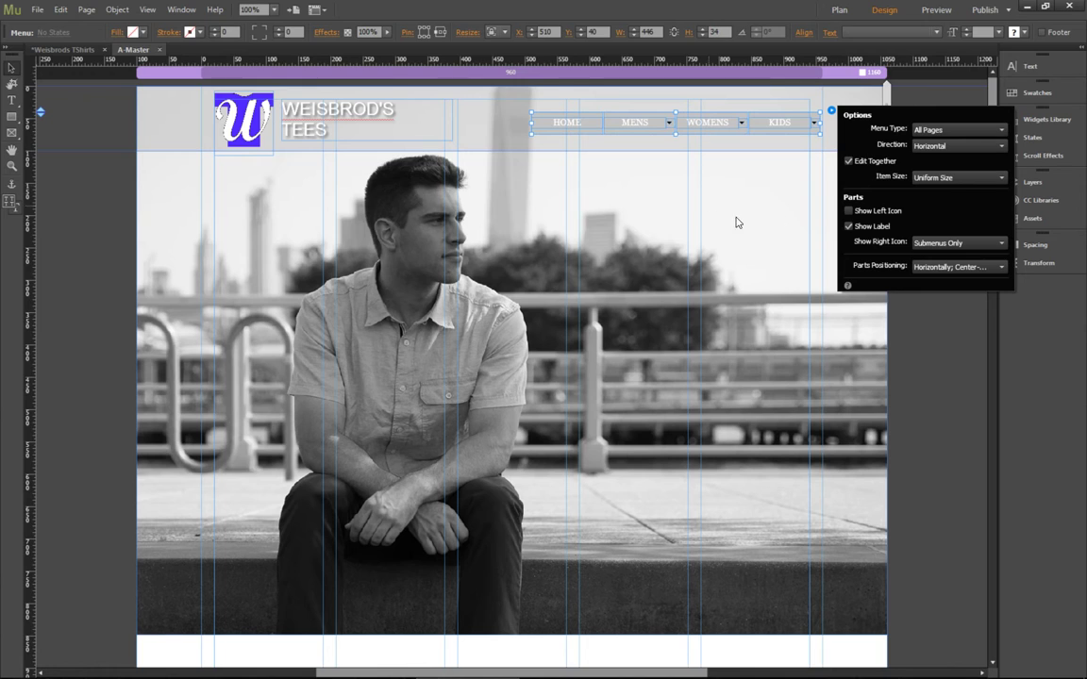
Try showing the left icon on the navigation menu's items
click(849, 211)
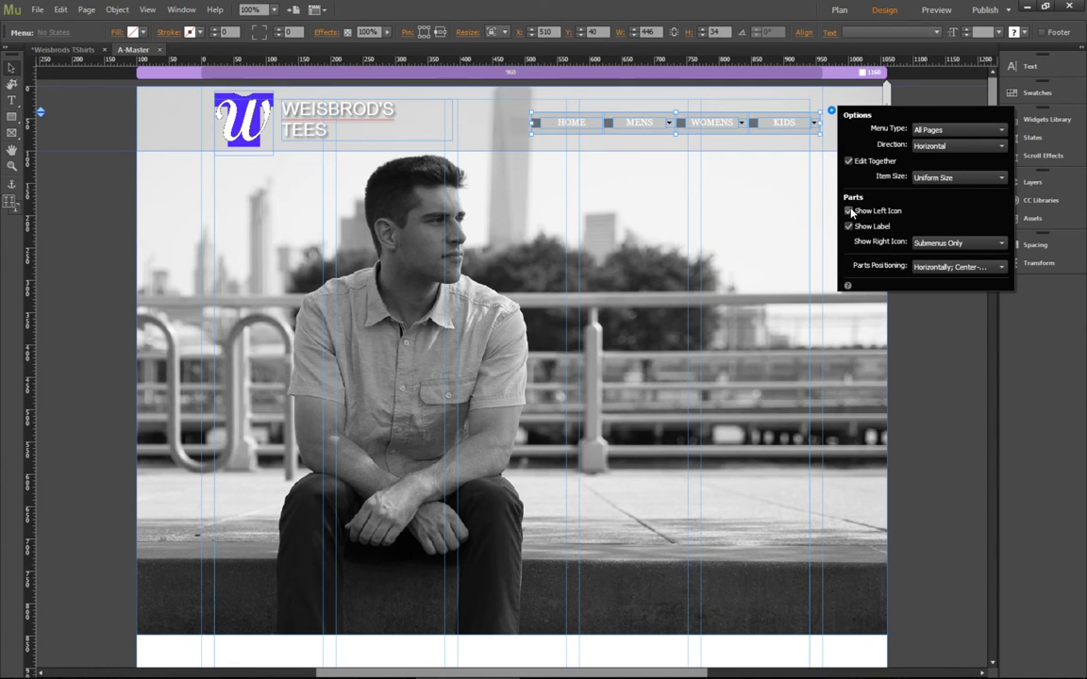
click(850, 211)
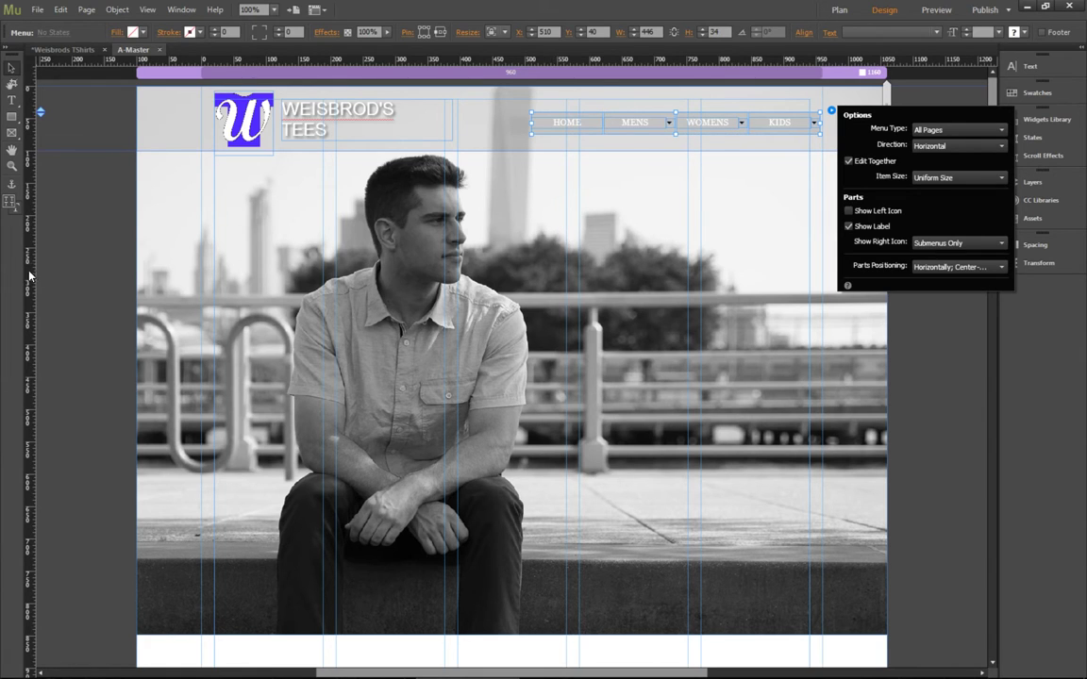
click(95, 266)
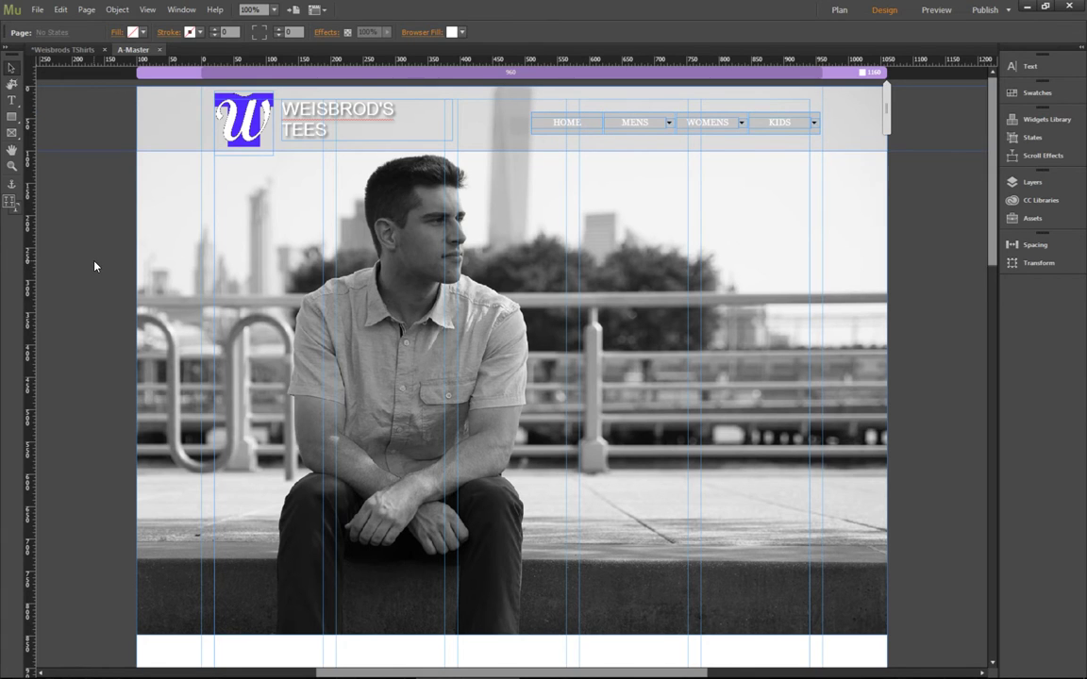
Preview A-Master in the browser, check the arrows and drop-downs of MENS and KIDS, and return to Muse
key(ctrl+shift+e)
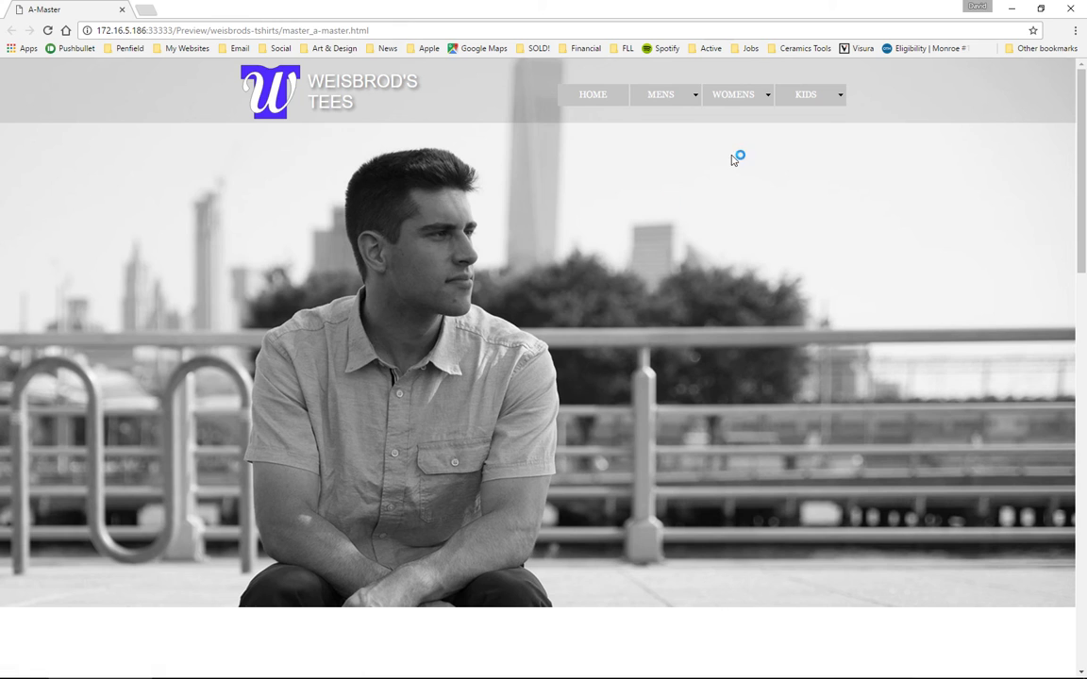
mouse_move(699, 100)
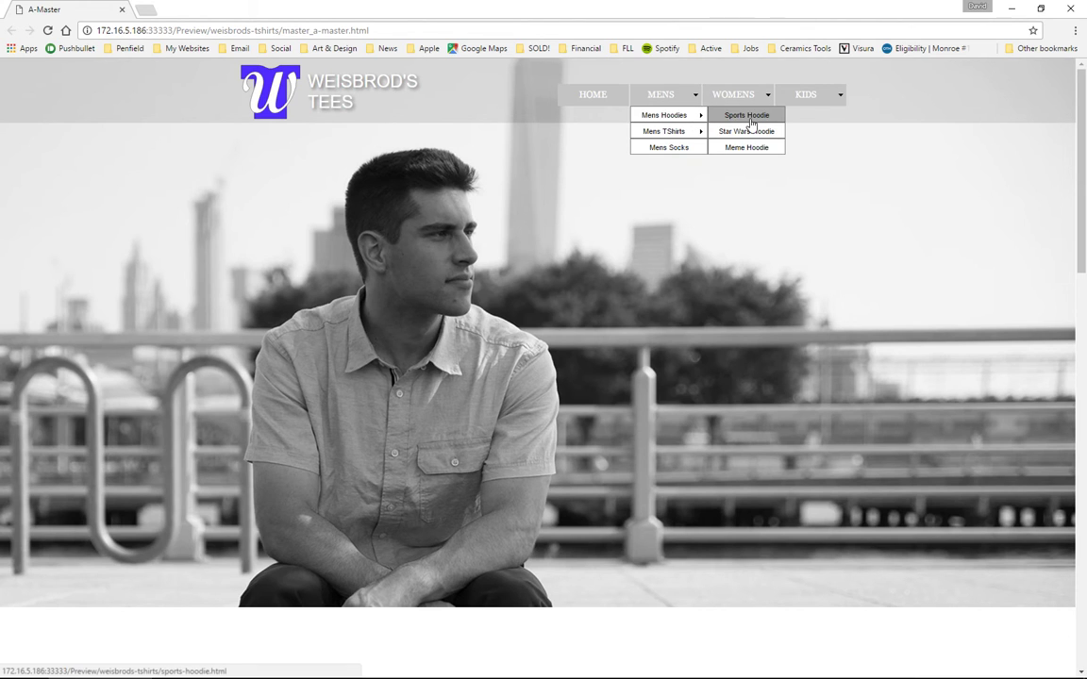
mouse_move(837, 97)
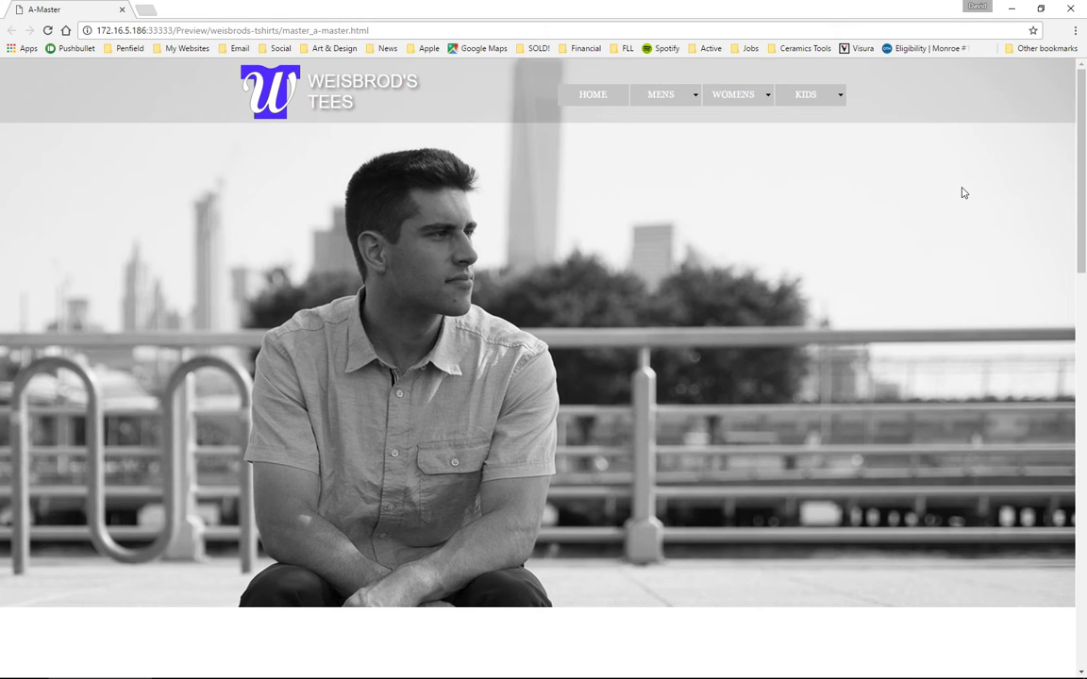
key(alt+Tab)
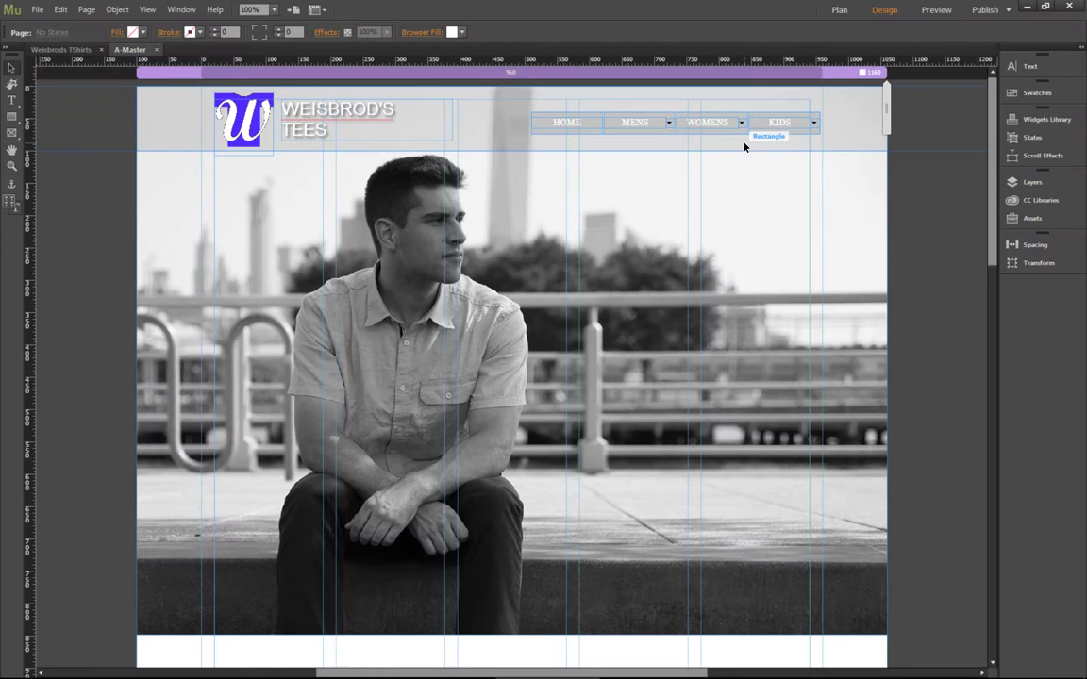
Set the navigation menu's Show Right Icon option to Off
click(741, 128)
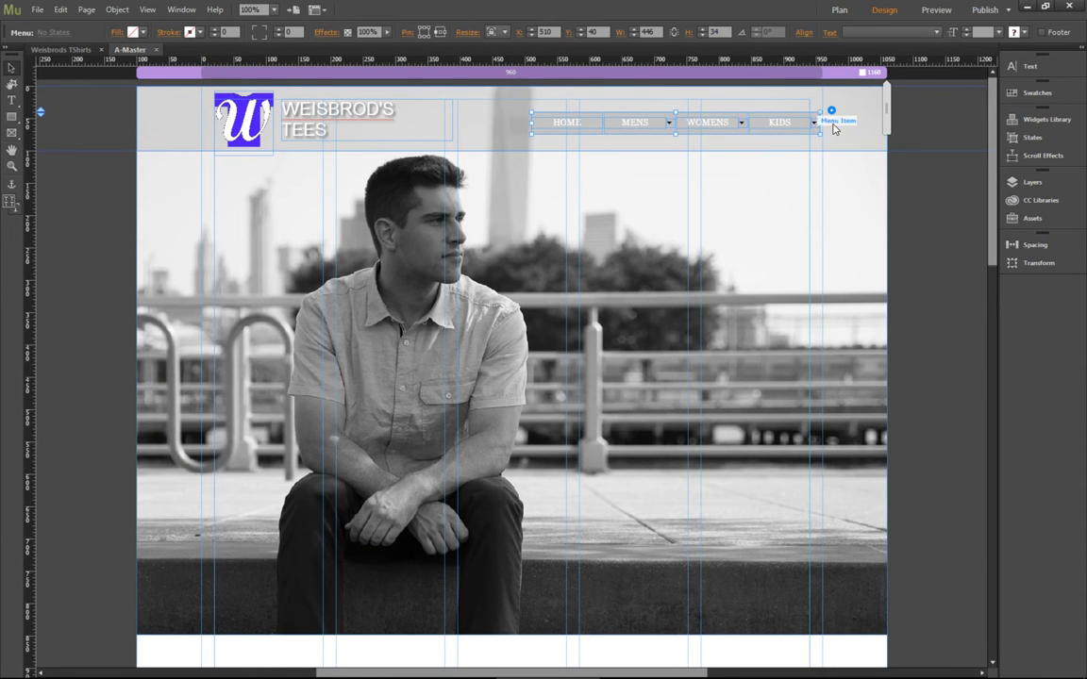
click(833, 112)
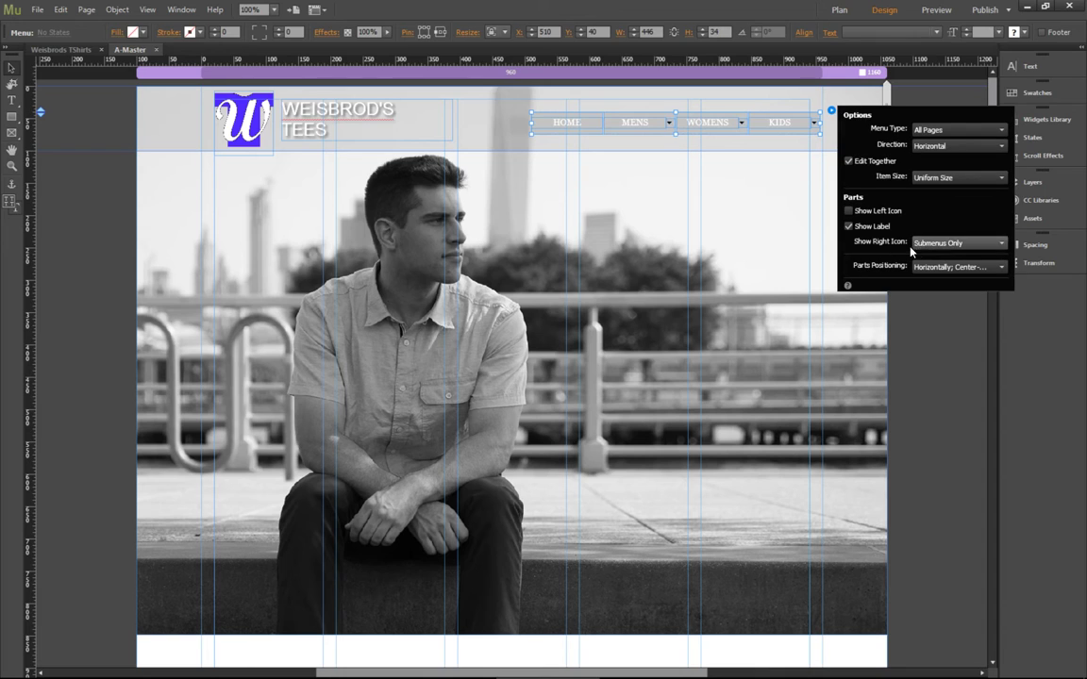
click(956, 244)
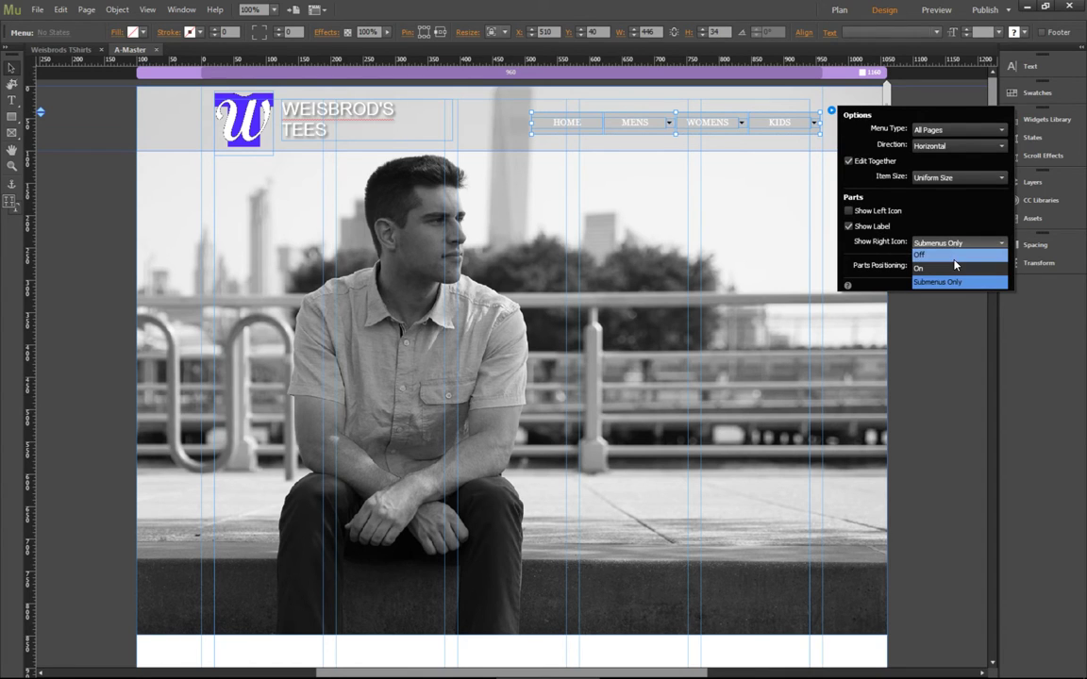
click(956, 265)
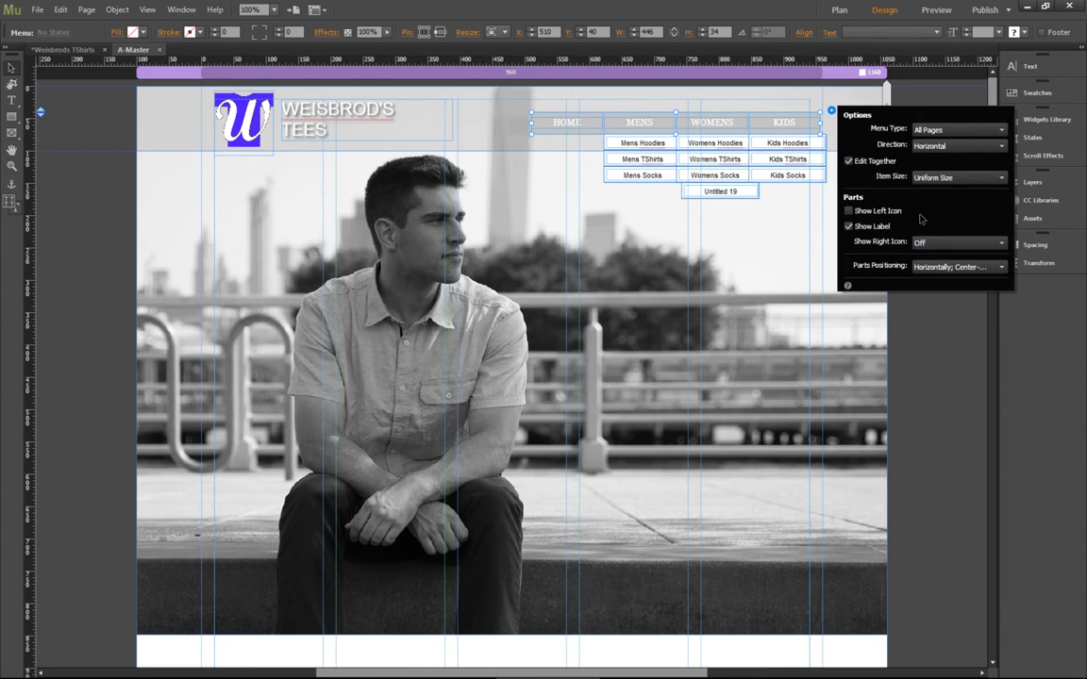
click(640, 227)
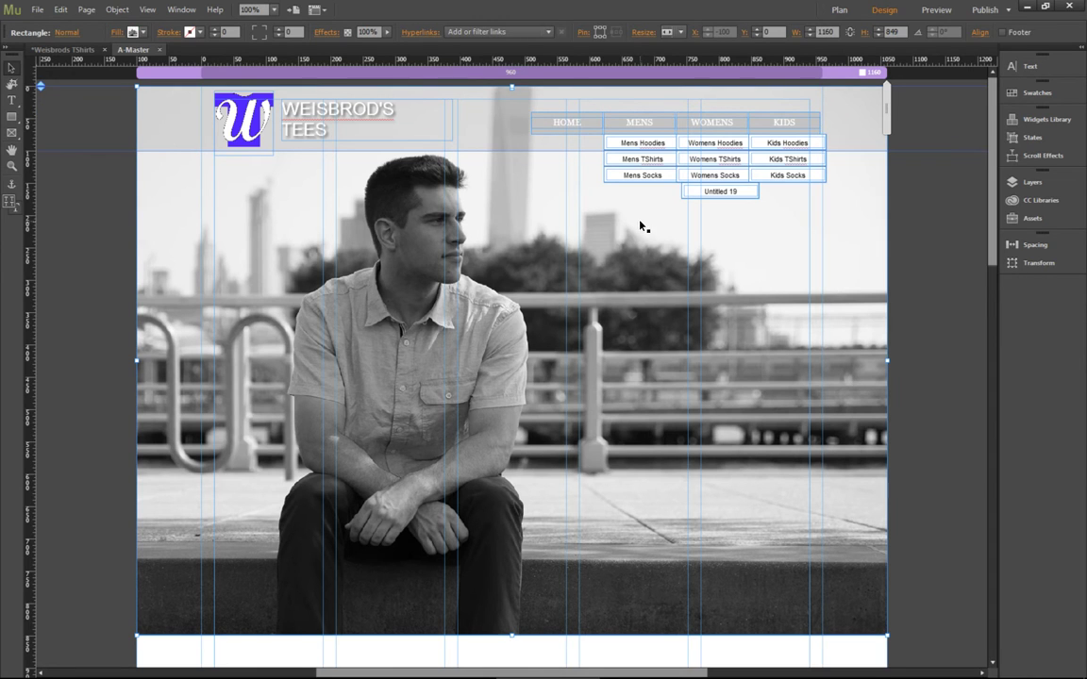
Preview A-Master in the browser with the right icons off, check the MENS entry, and return to Muse
key(ctrl+shift+e)
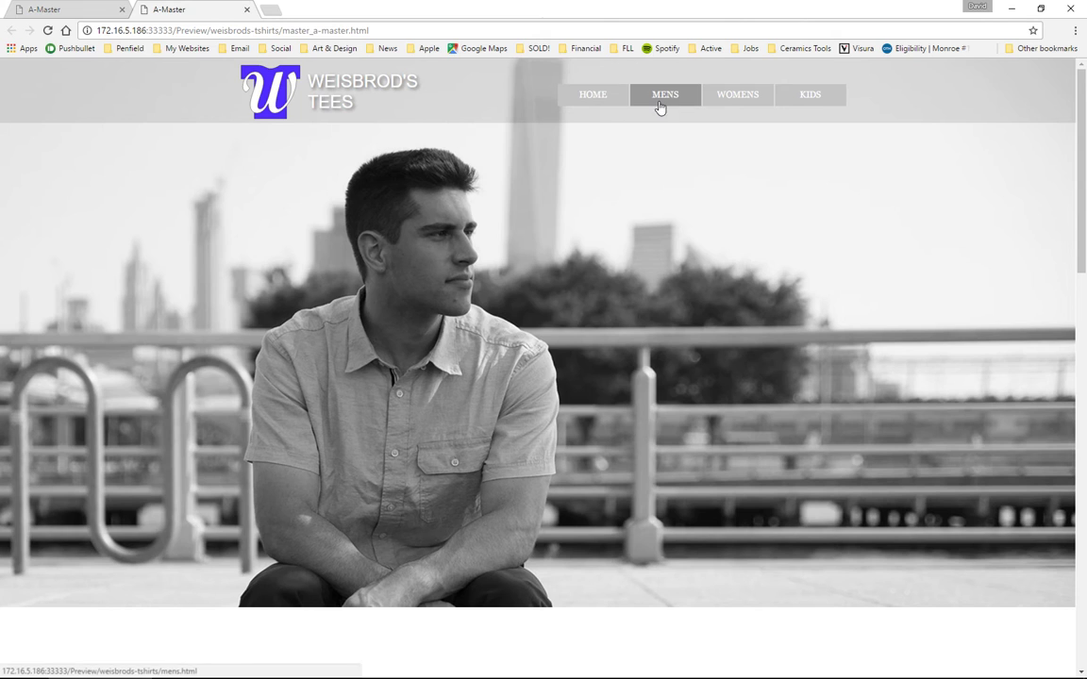
mouse_move(661, 107)
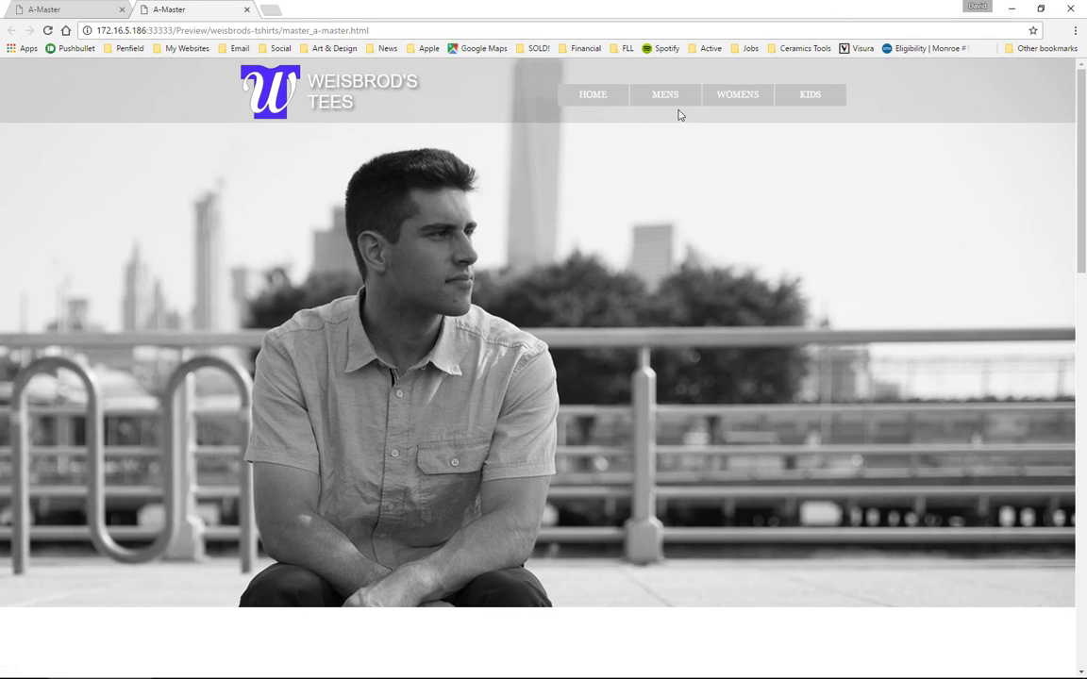
key(alt+Tab)
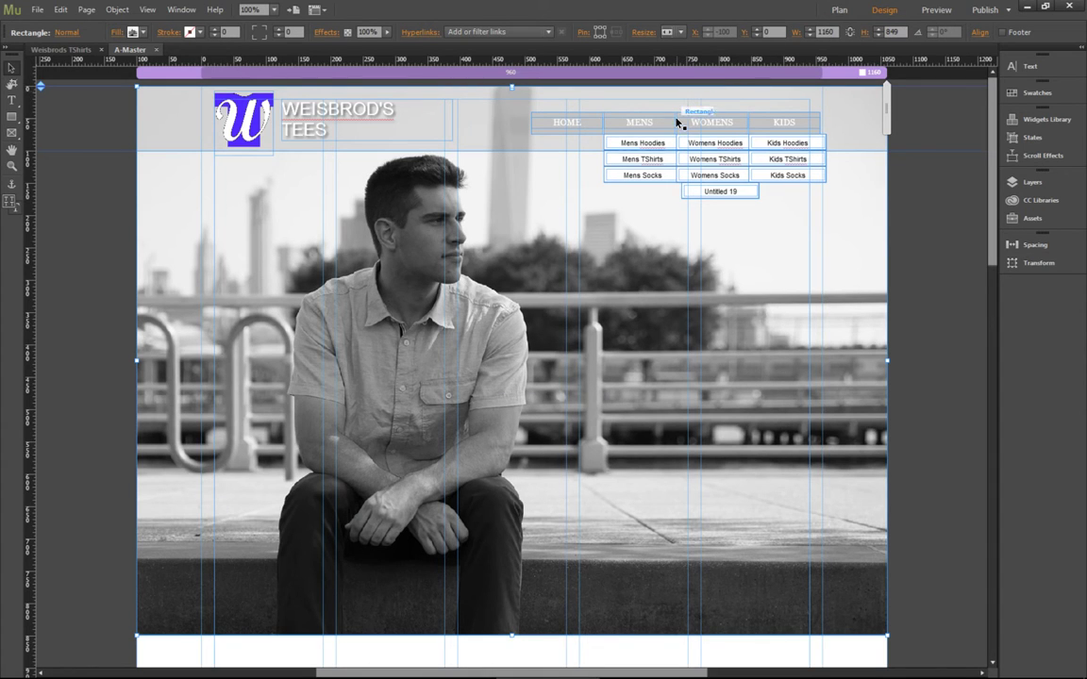
Try the navigation menu's Horizontally; Top-Aligned, Vertically; Center-Aligned and Vertically; Left-Aligned parts positioning, and restore Horizontally; Center-Aligned
click(666, 122)
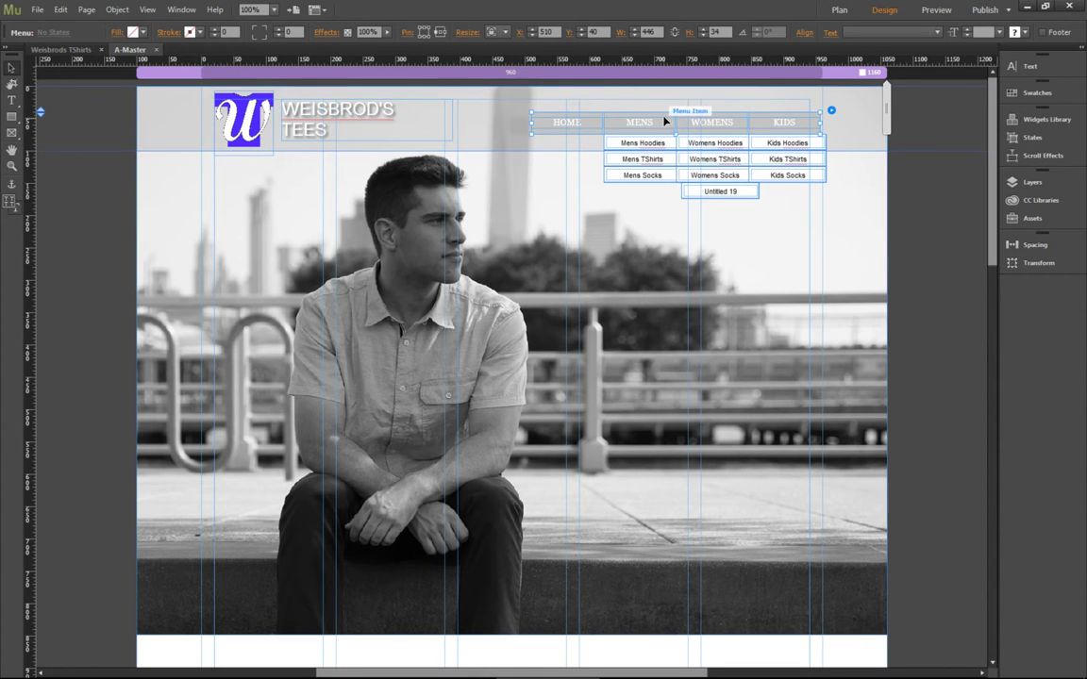
click(832, 111)
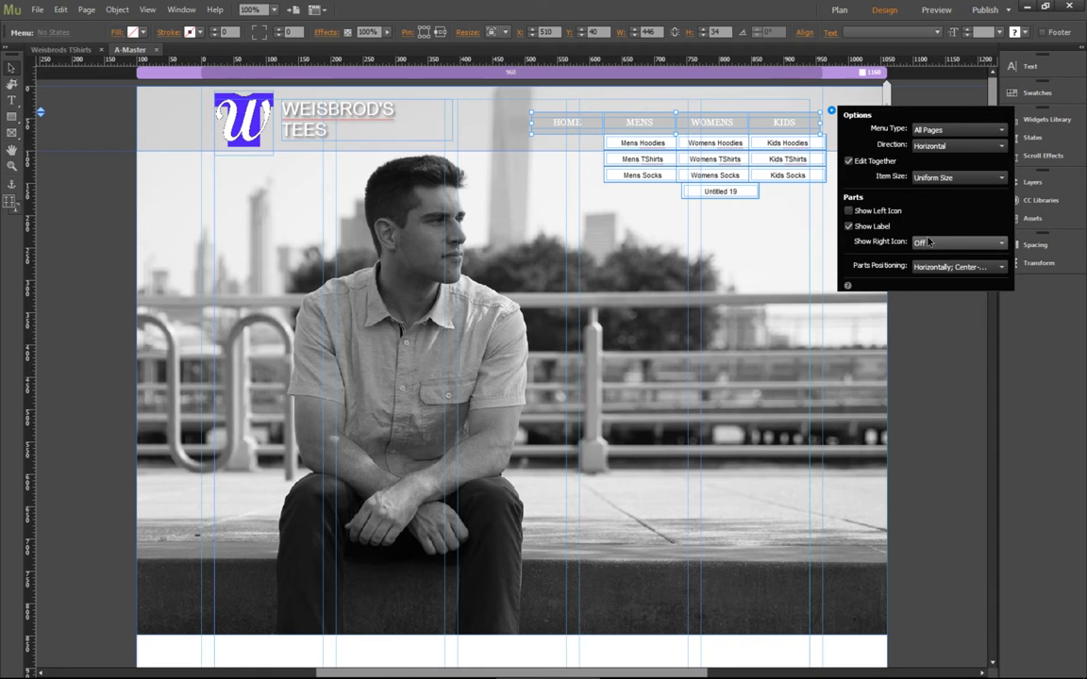
click(966, 269)
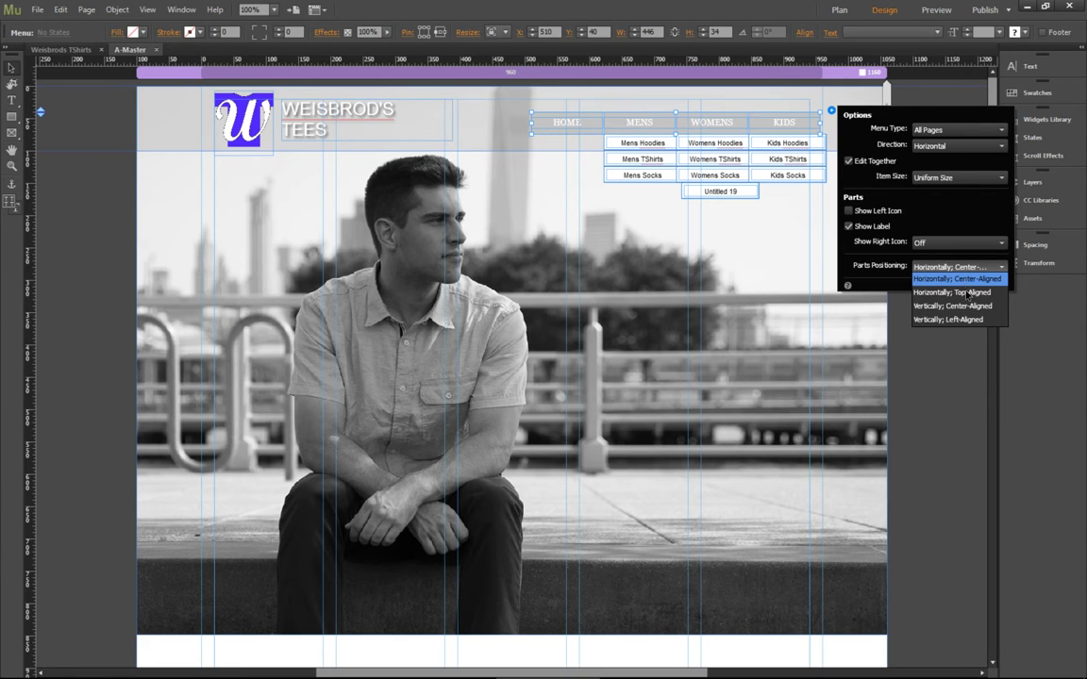
click(953, 293)
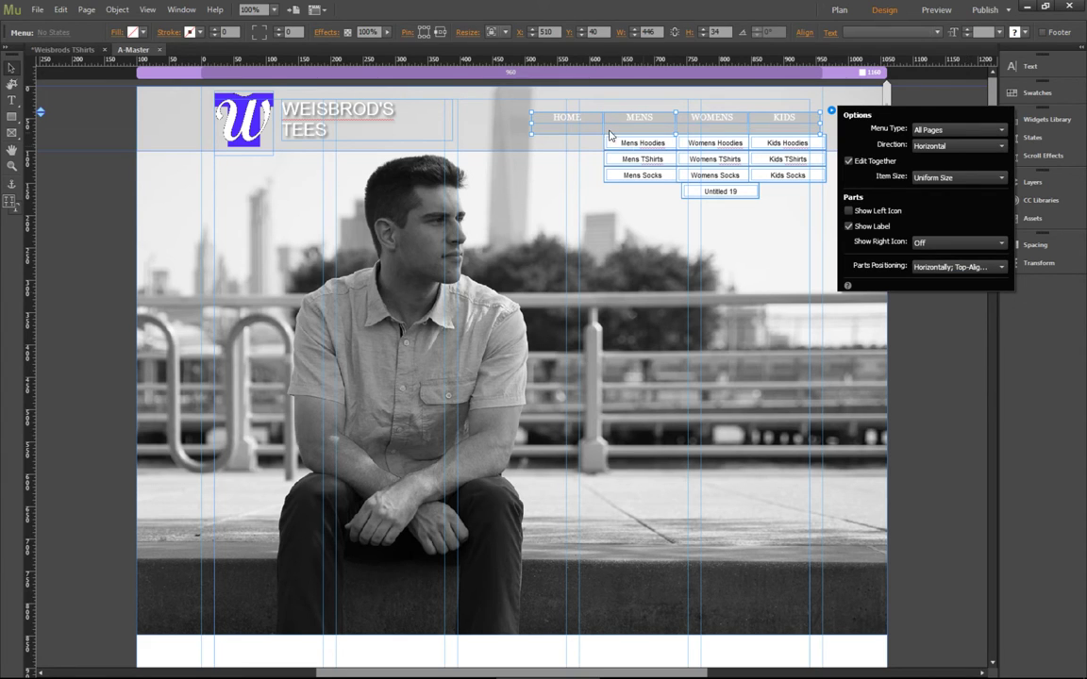
click(955, 267)
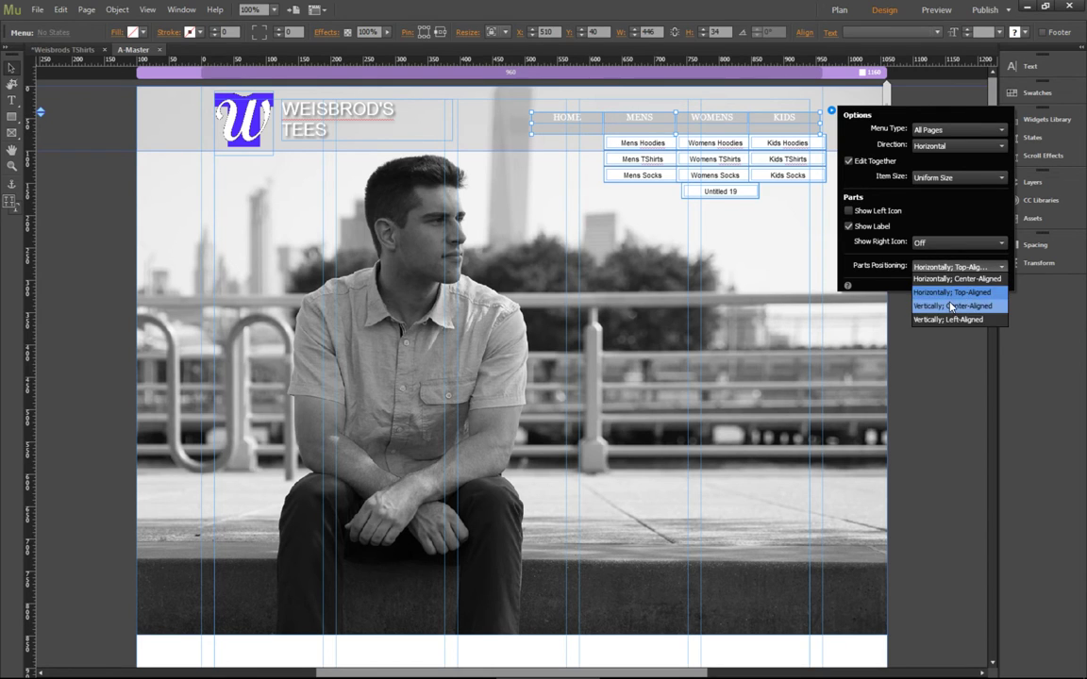
click(953, 306)
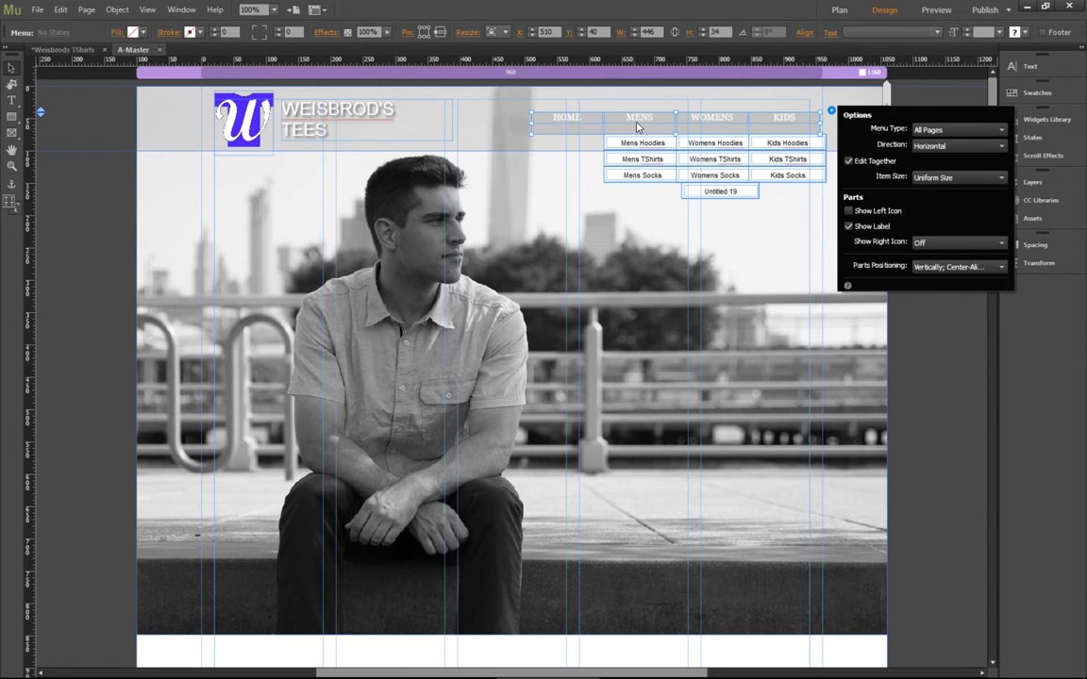
click(955, 267)
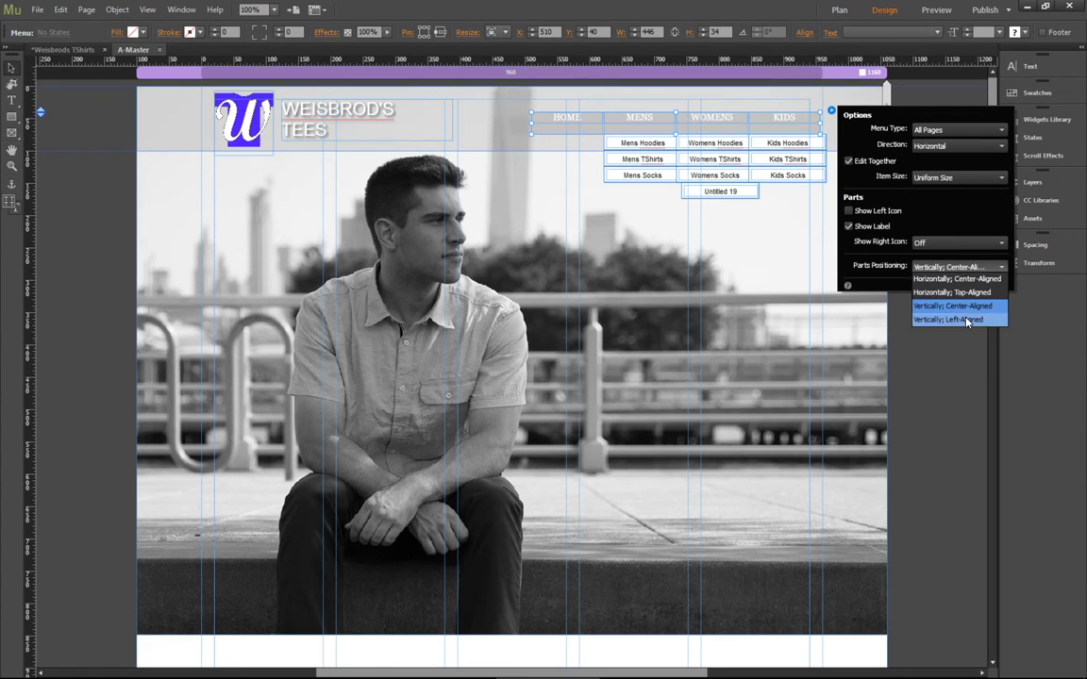
click(963, 319)
click(964, 267)
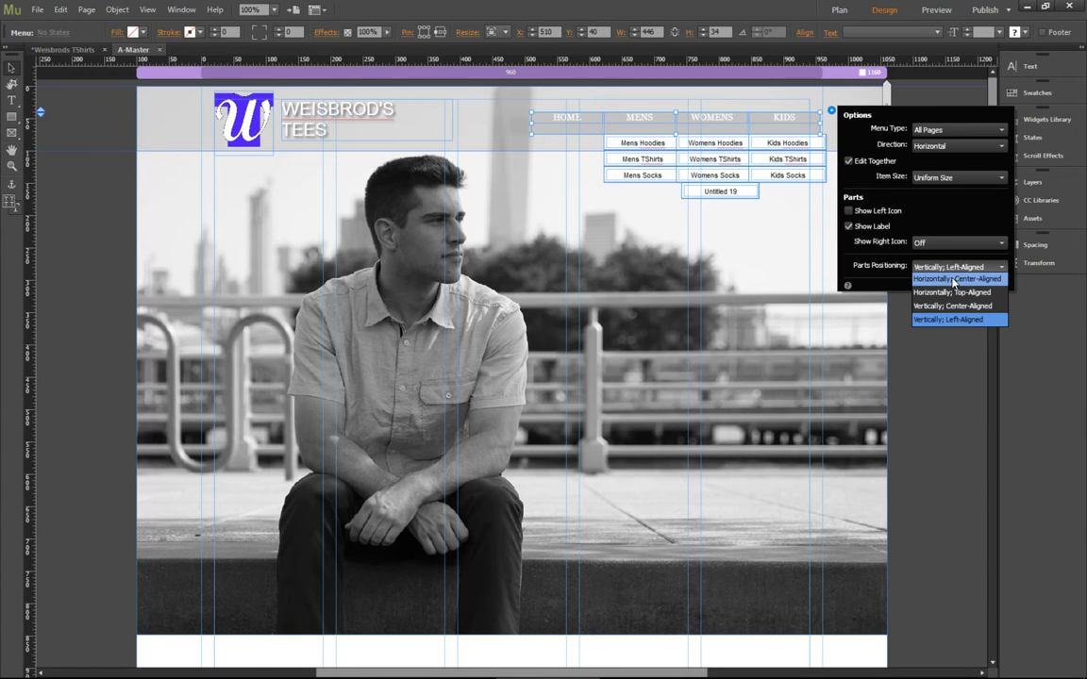
click(954, 280)
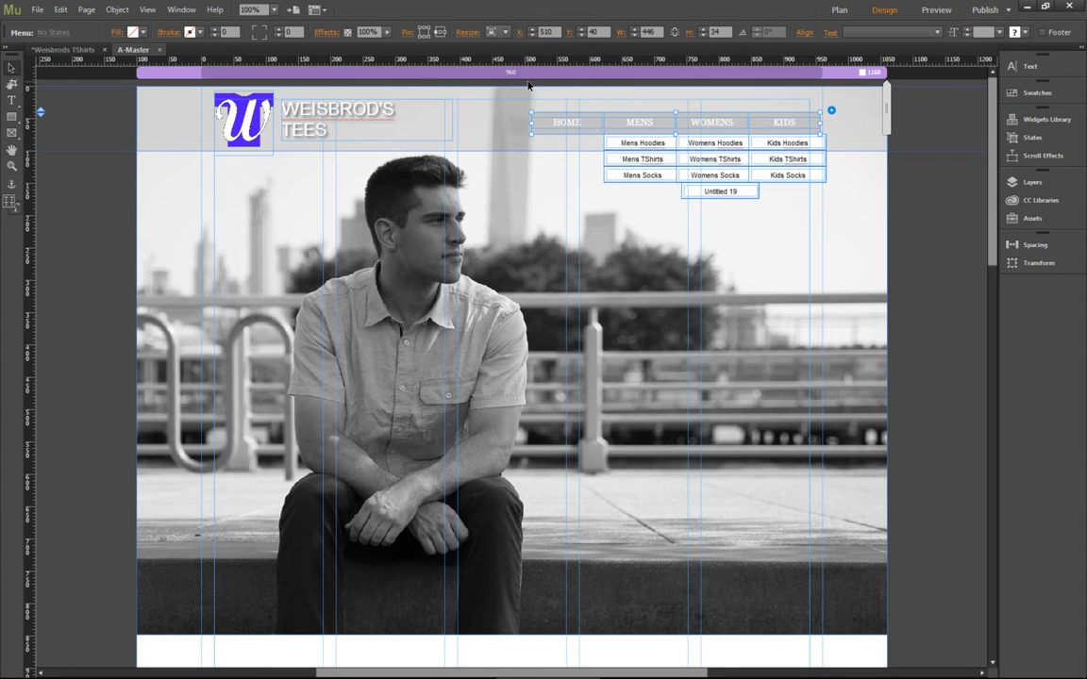
Save the site, preview A-Master in the browser, check how the navigation menu behaves when the page scrolls, and return to Muse
key(ctrl+s)
key(ctrl+shift+e)
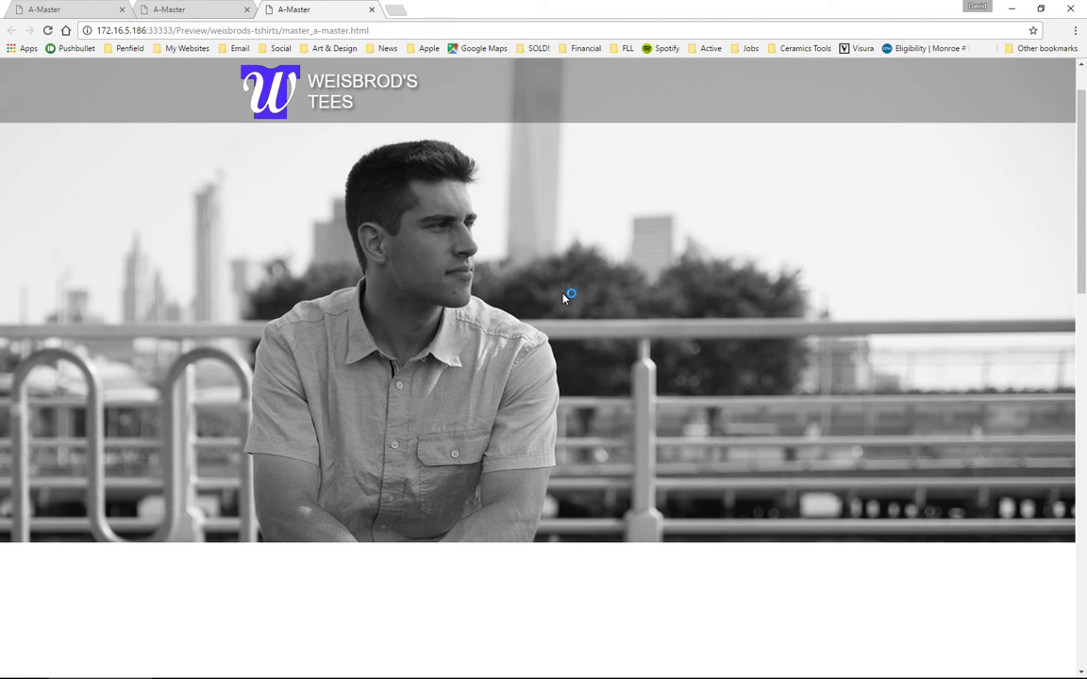
scroll(564, 299, down, 5)
scroll(564, 299, down, 3)
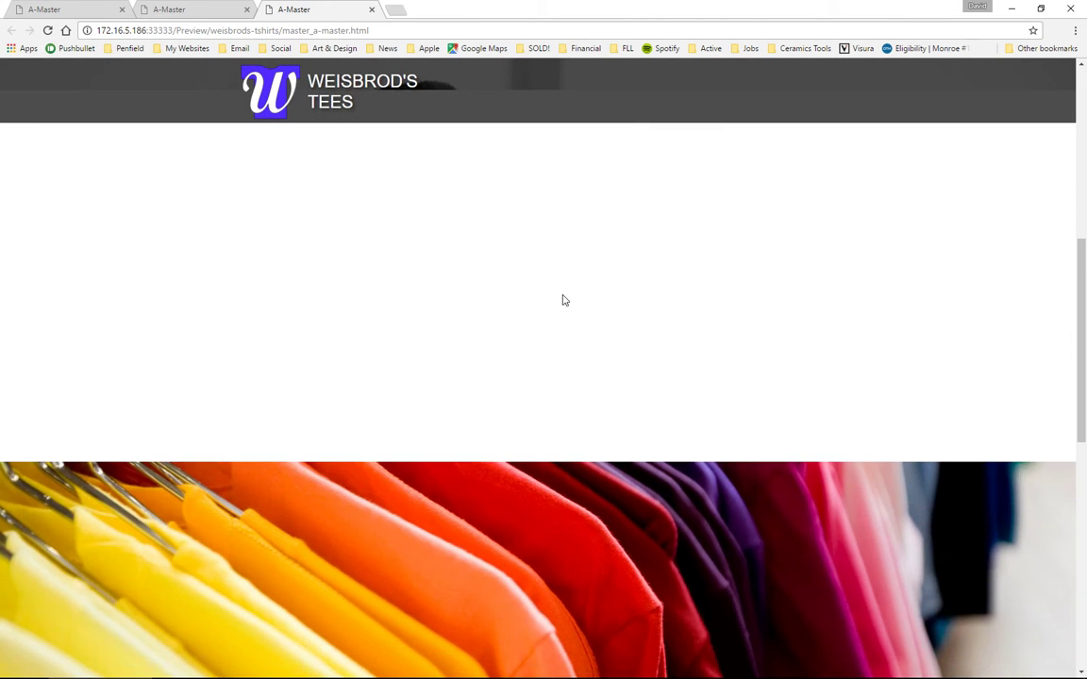
scroll(565, 300, up, 9)
scroll(565, 301, down, 6)
scroll(564, 300, down, 5)
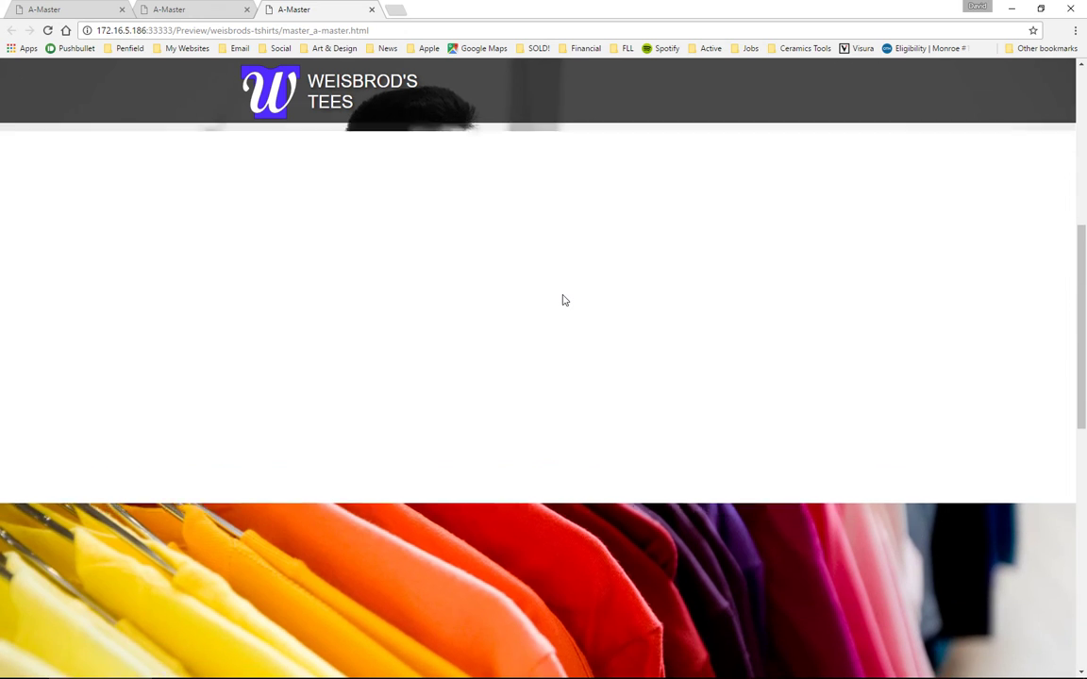
scroll(564, 300, up, 8)
scroll(564, 300, down, 2)
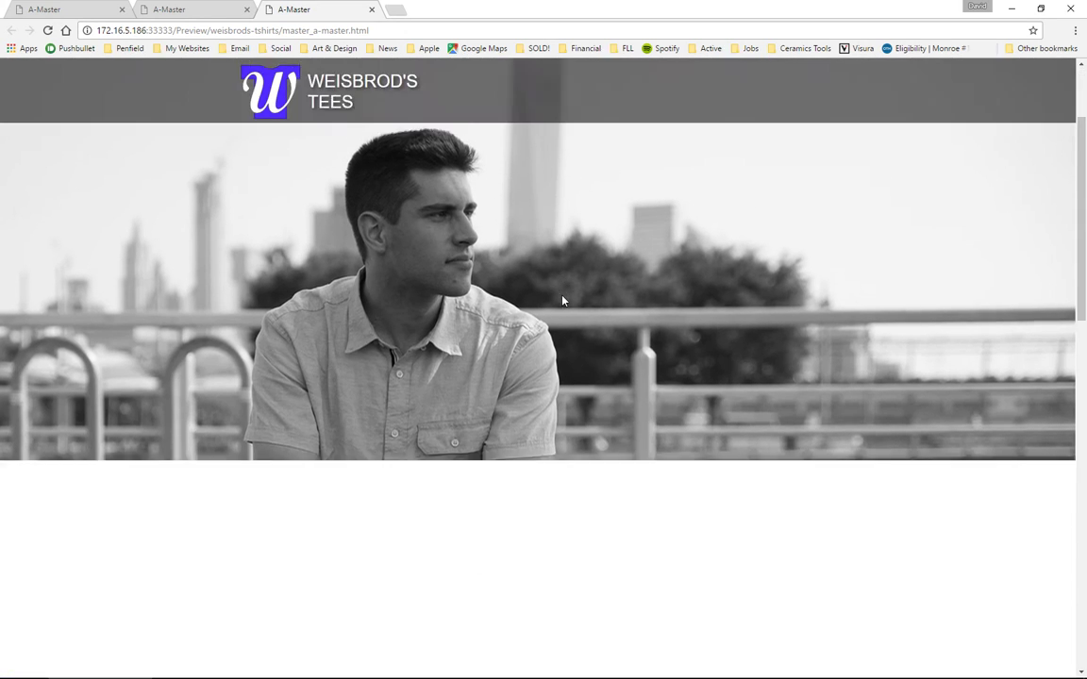
scroll(564, 299, up, 3)
scroll(563, 300, down, 5)
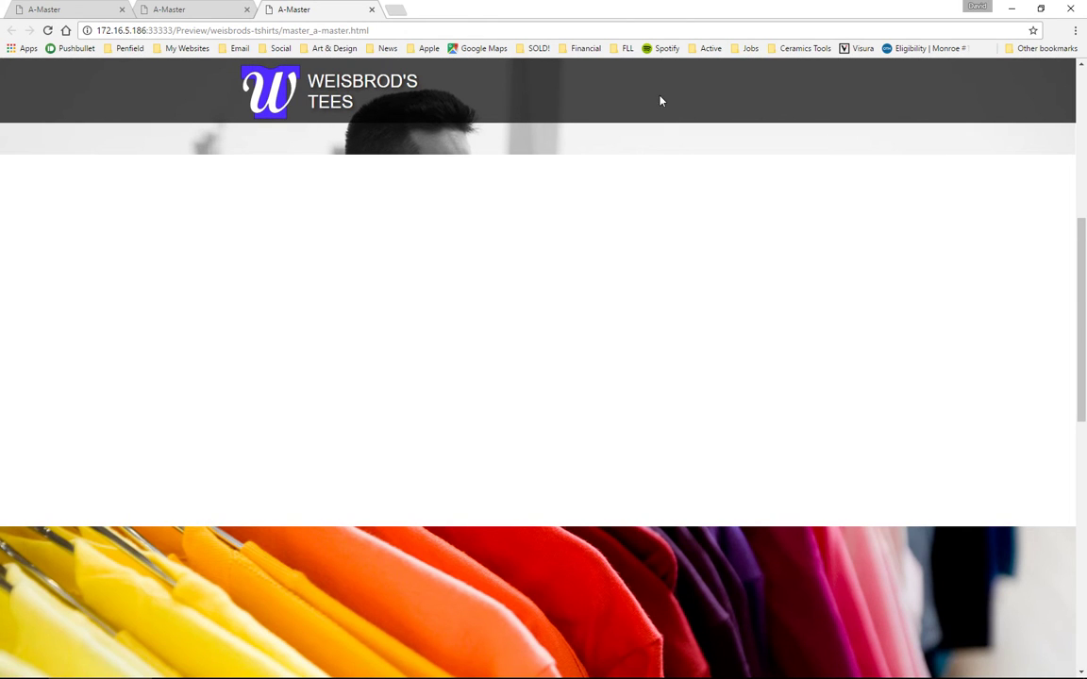
scroll(585, 221, up, 5)
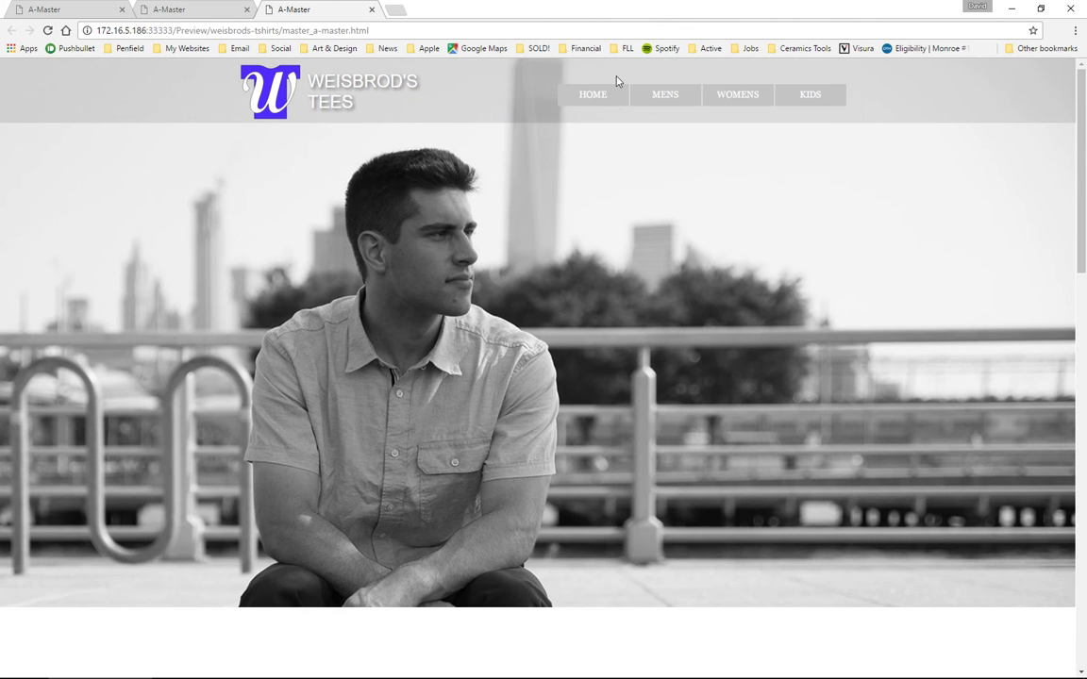
key(alt+Tab)
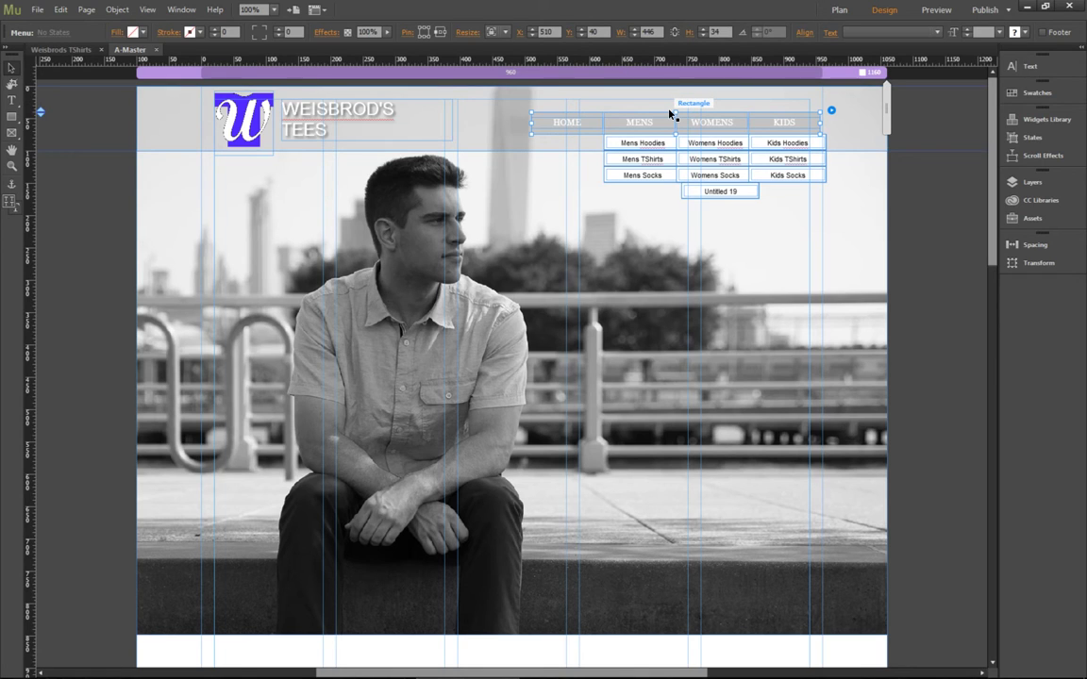
Pin the navigation menu to the top-right of the browser window and save the site
click(425, 32)
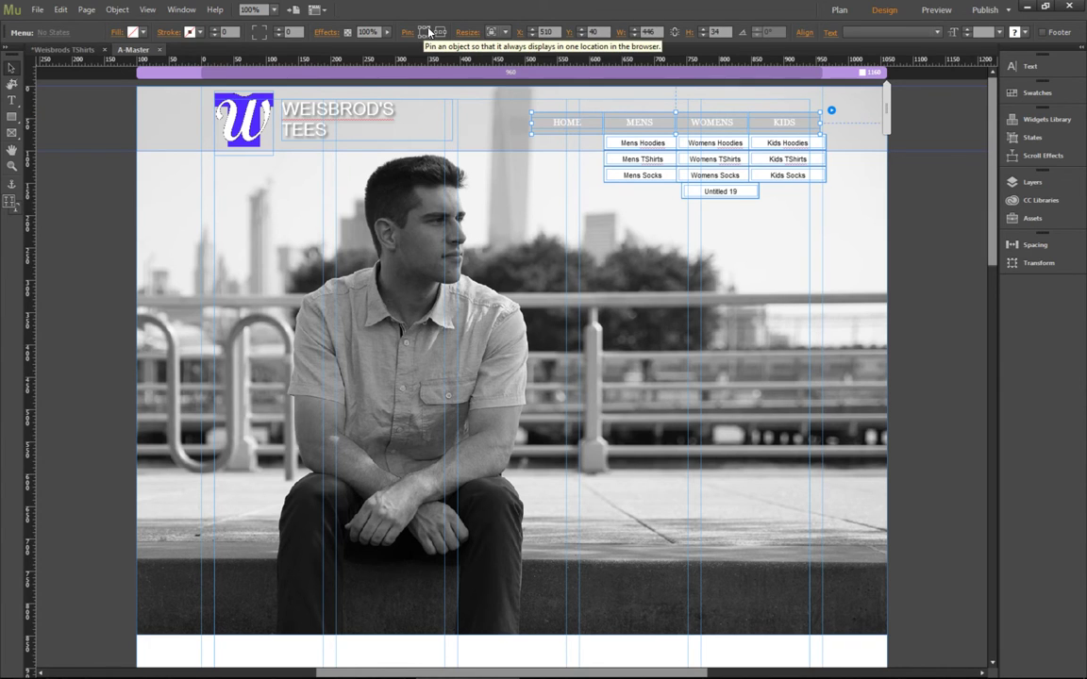
key(ctrl+s)
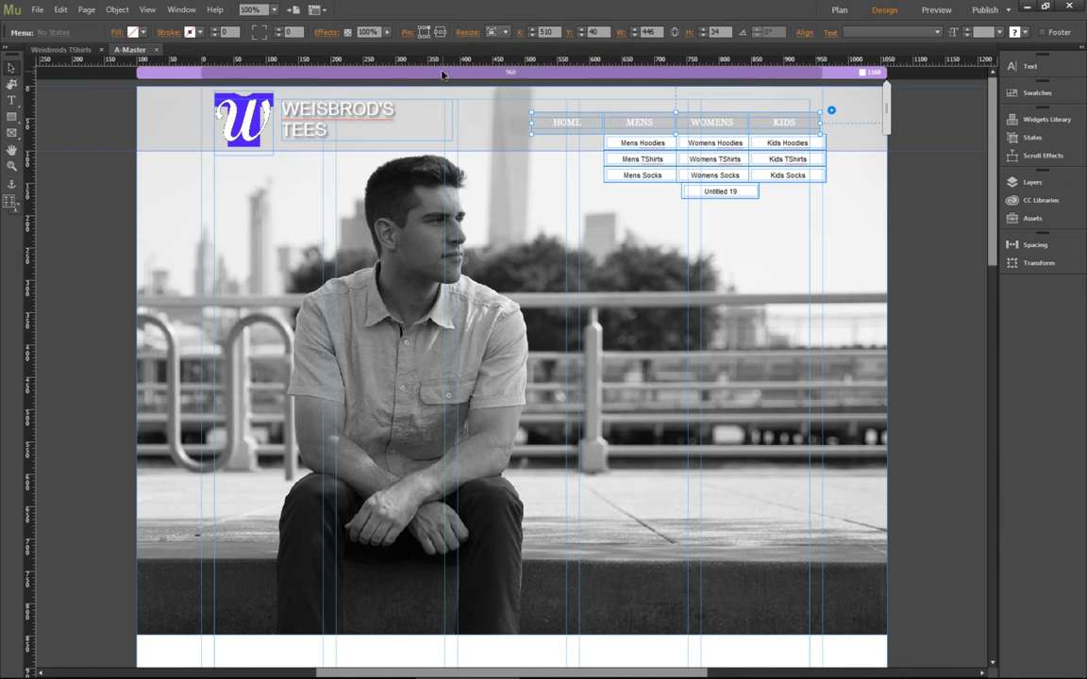
Preview A-Master in the browser, examine the pinned menu while scrolling through the page, and return to Muse
key(ctrl+shift+e)
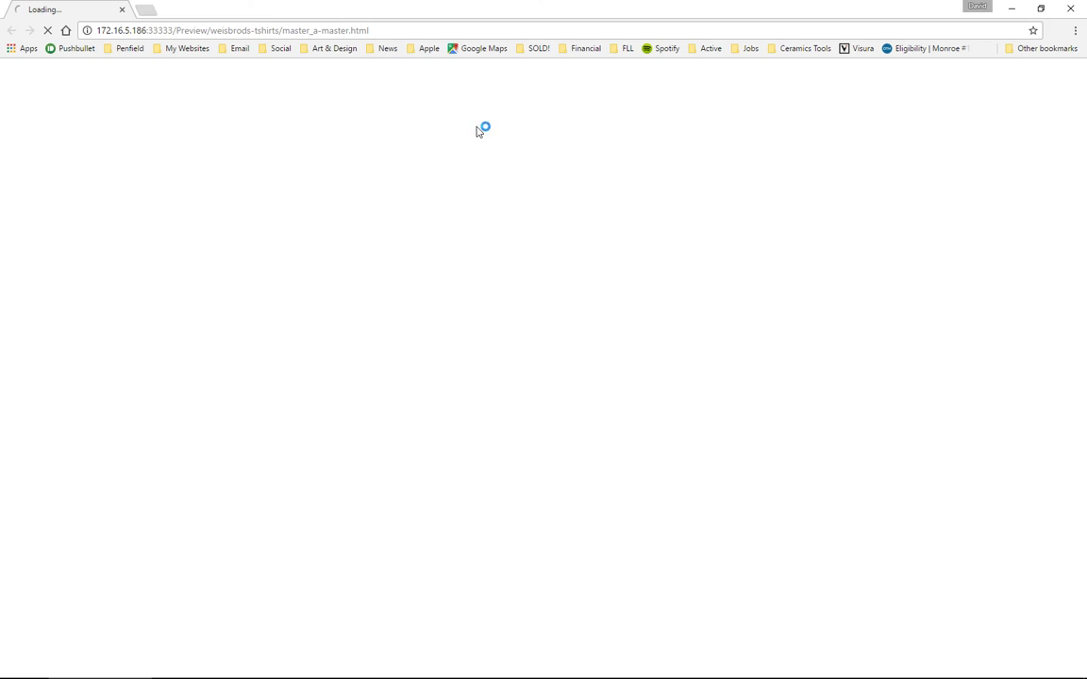
scroll(505, 285, down, 5)
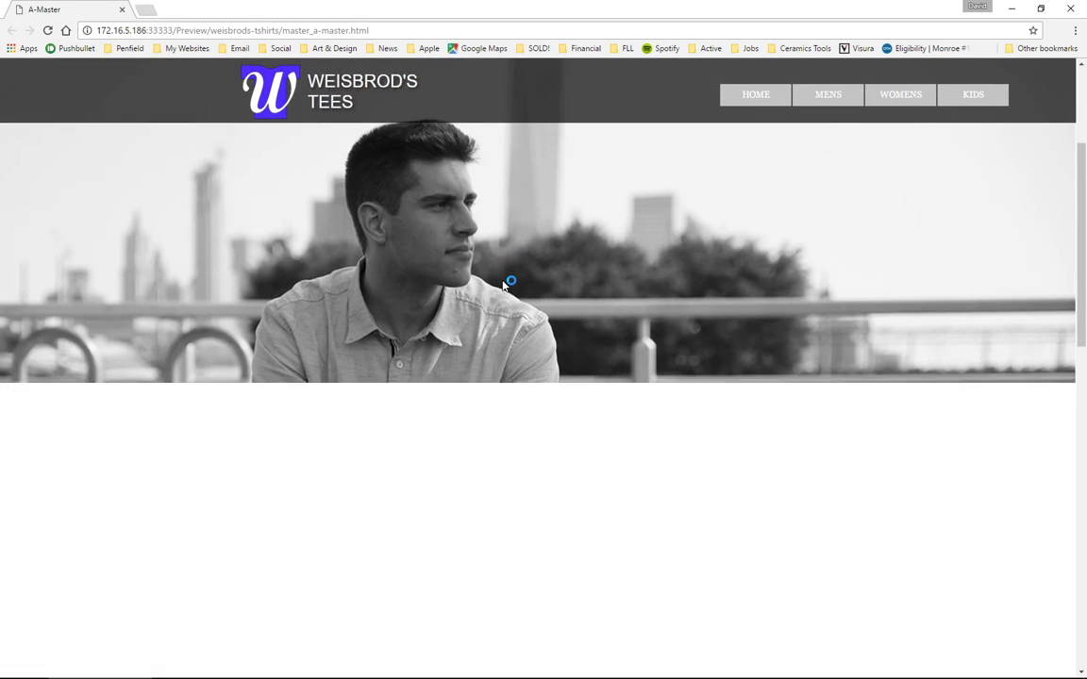
scroll(505, 285, down, 4)
scroll(505, 285, up, 8)
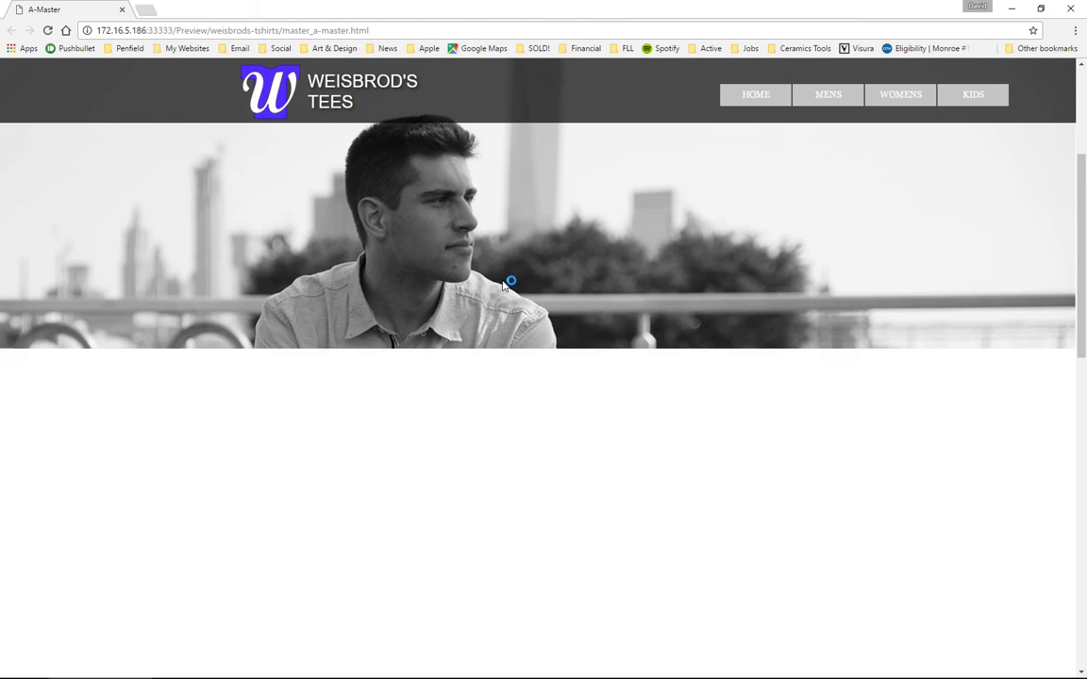
scroll(503, 285, down, 5)
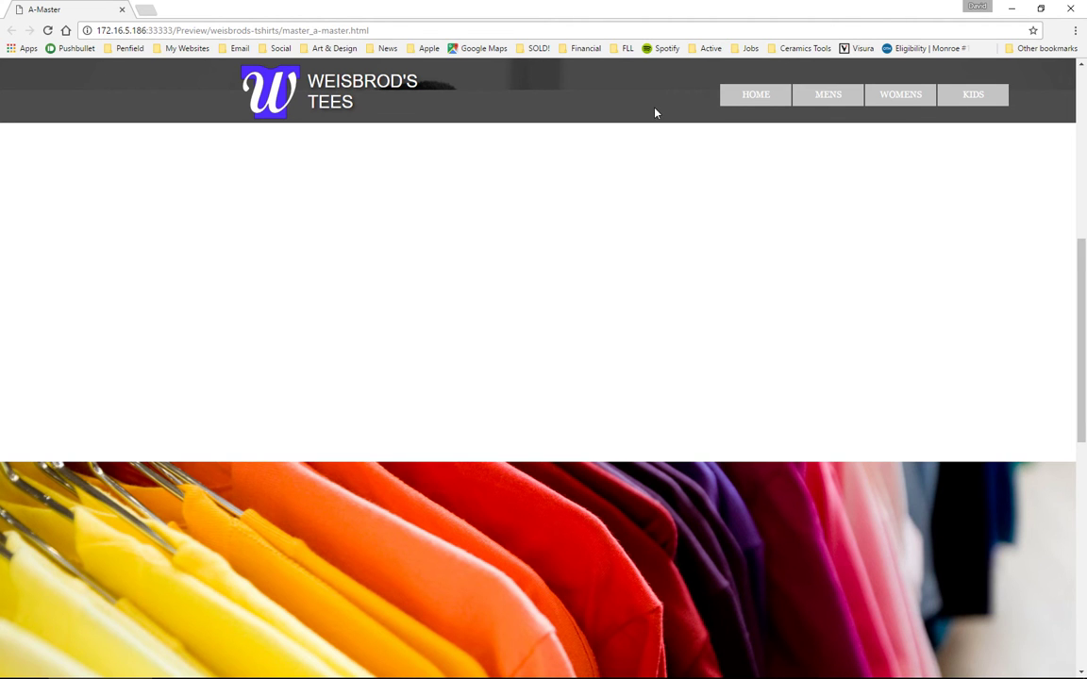
scroll(655, 111, up, 3)
scroll(655, 111, down, 4)
scroll(659, 115, down, 5)
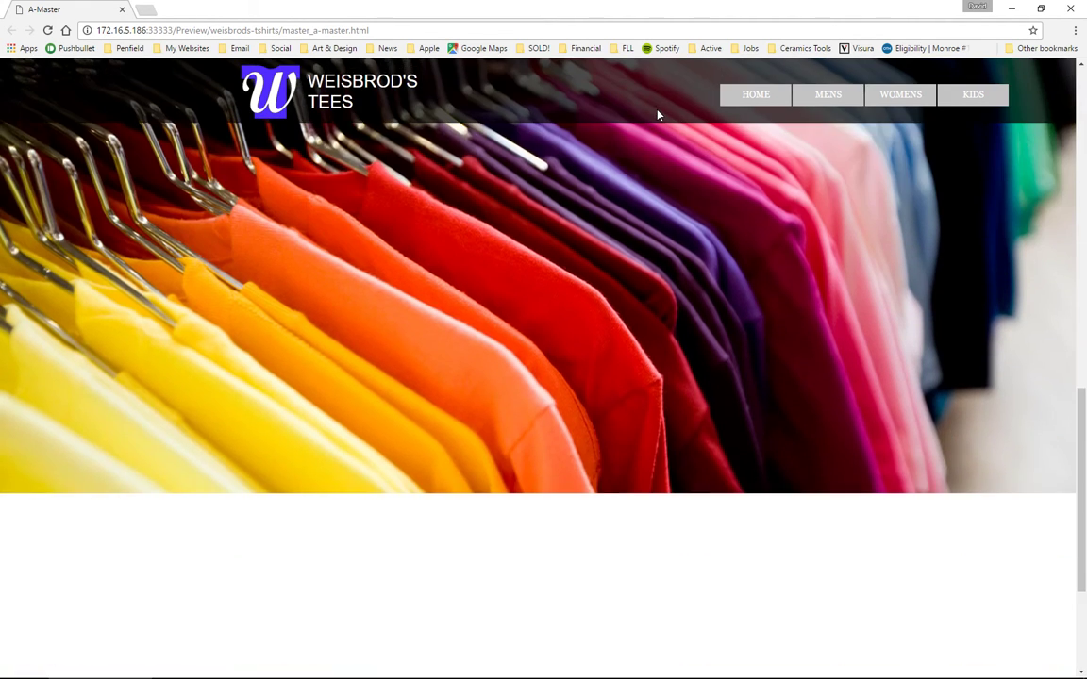
scroll(659, 116, up, 6)
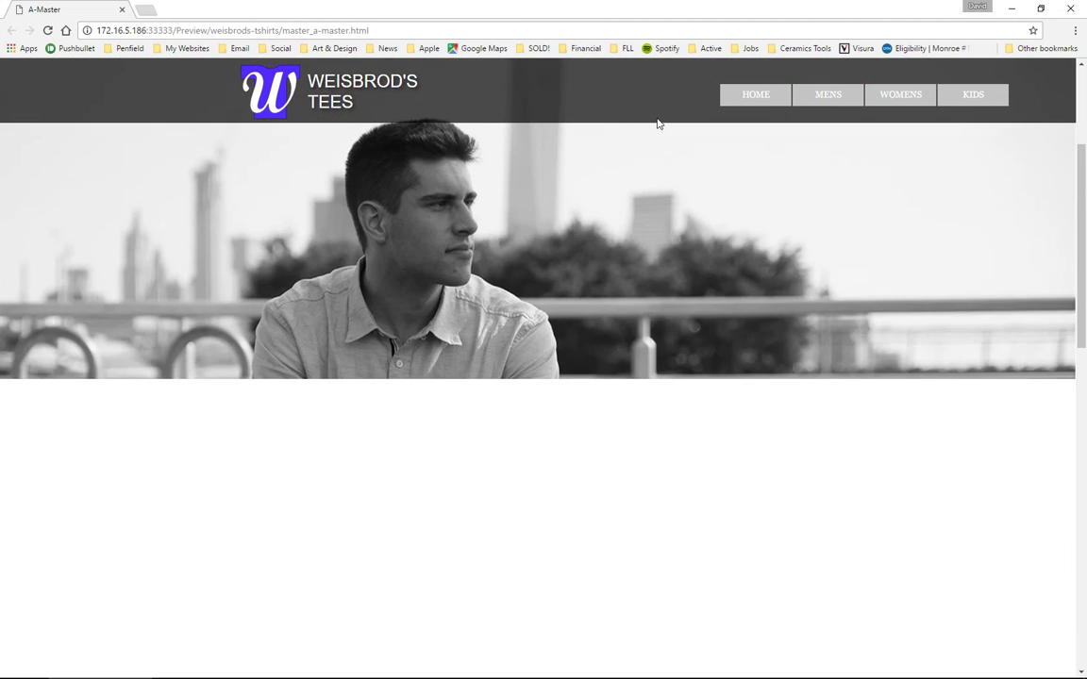
scroll(659, 121, down, 3)
scroll(659, 123, down, 3)
scroll(655, 121, up, 8)
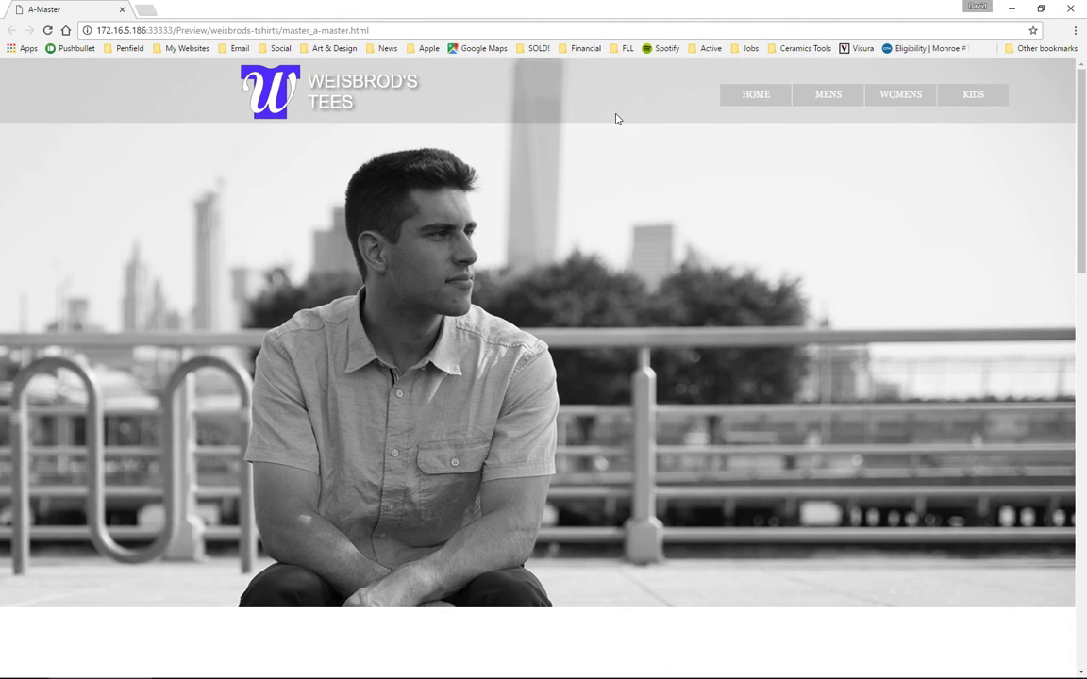
key(alt+Tab)
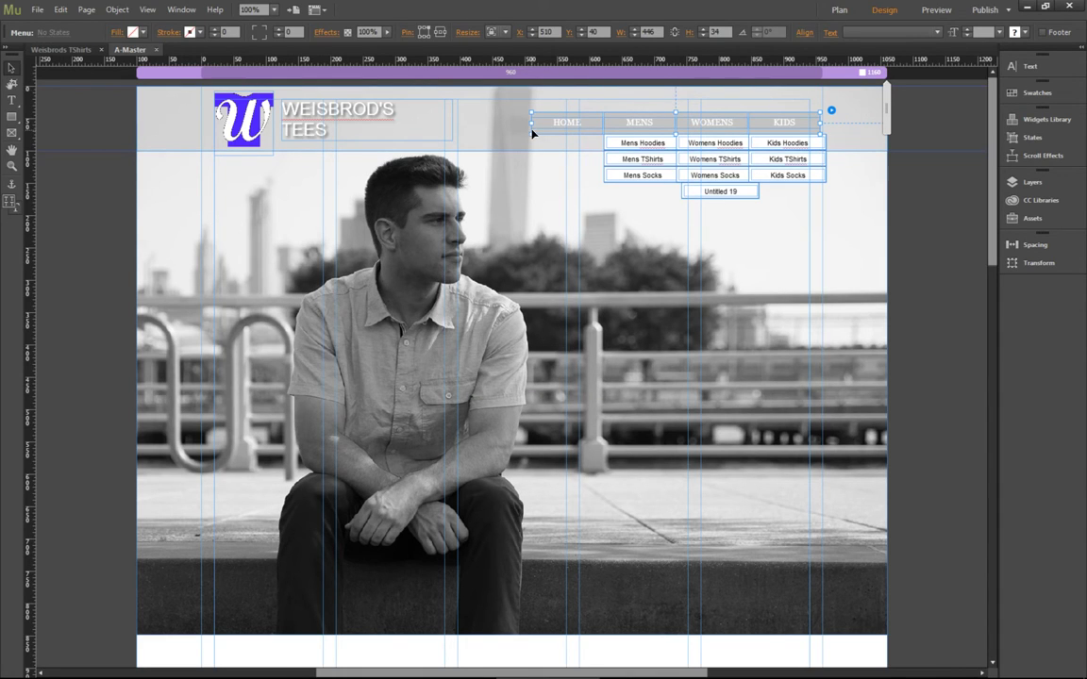
Widen the navigation menu leftward to 526 px and set its Resize option to Responsive Width
drag(531, 132, 480, 132)
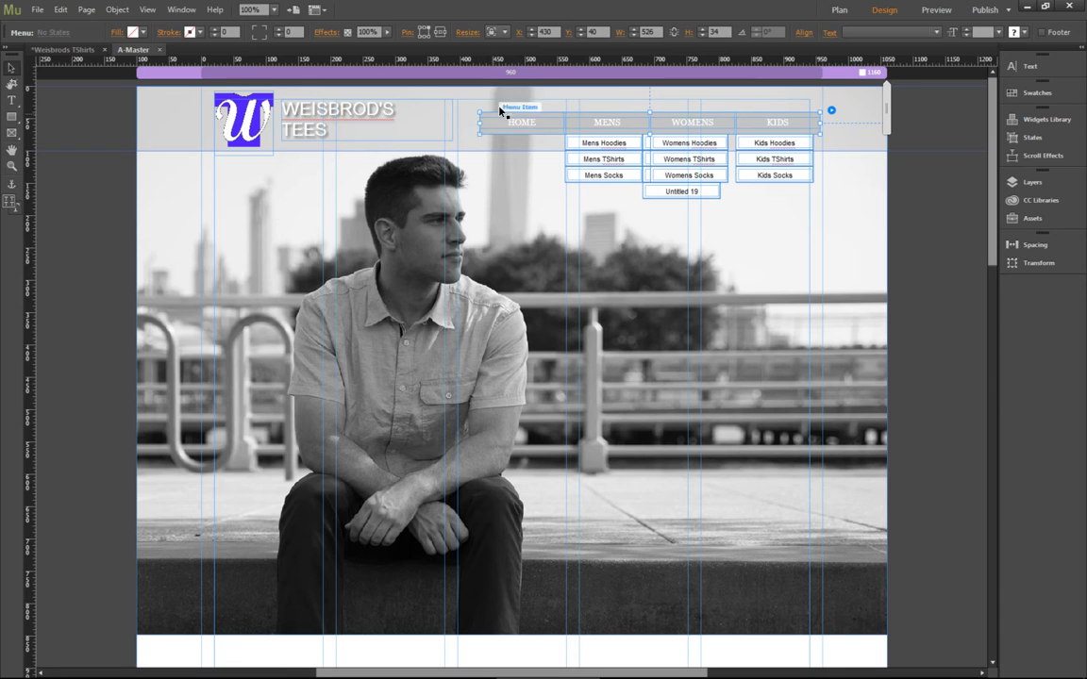
click(508, 33)
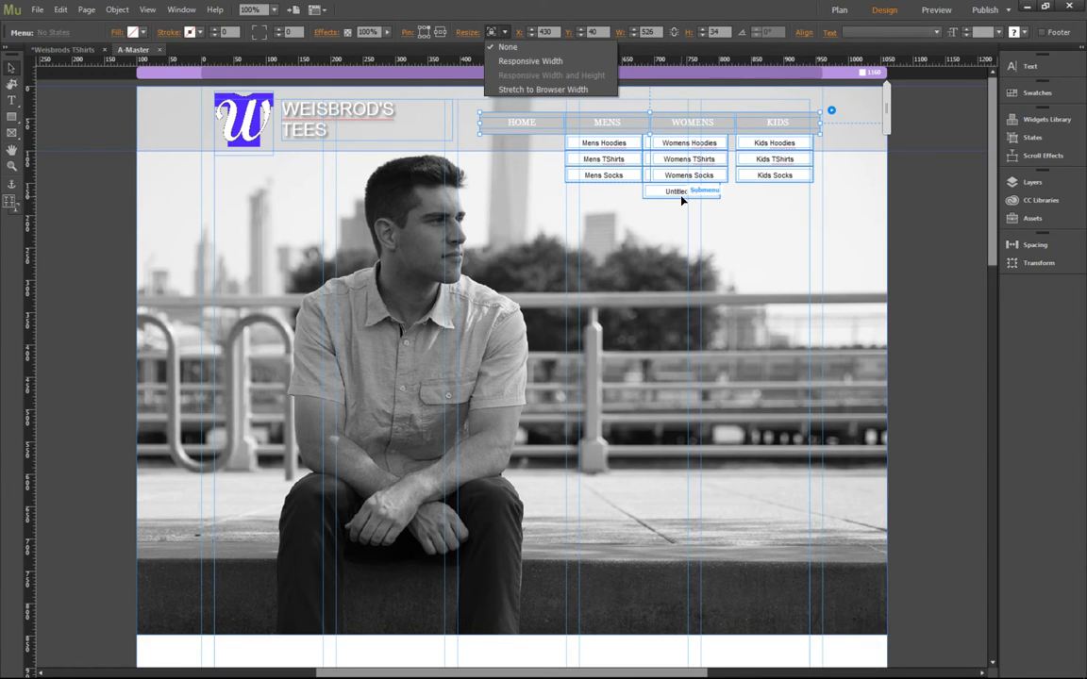
click(501, 61)
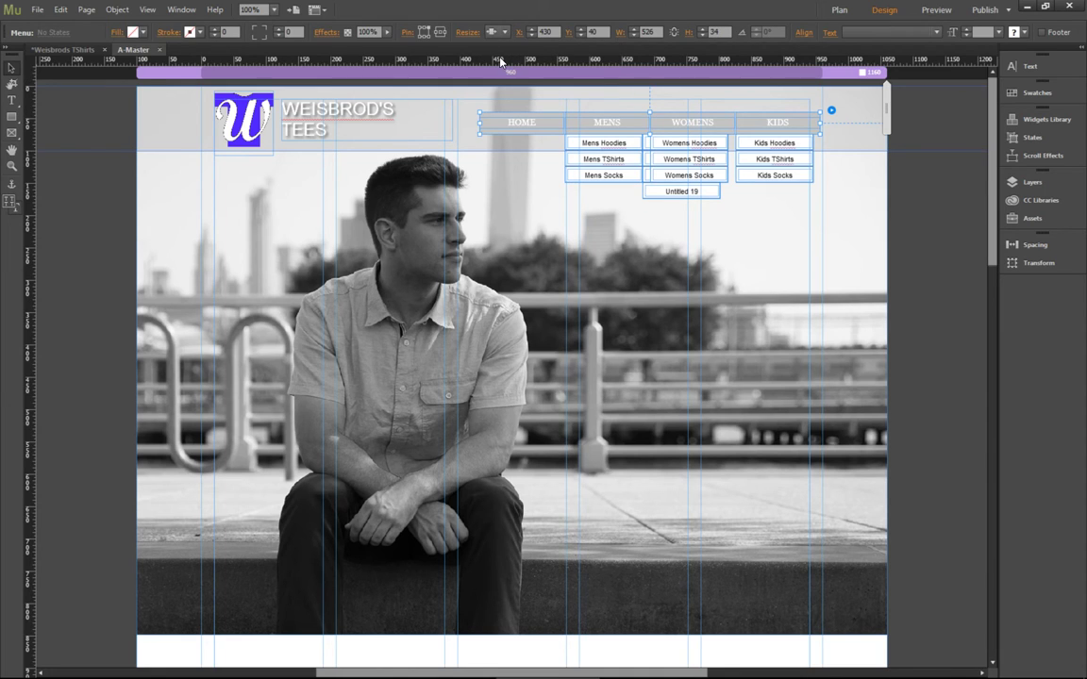
Save and preview A-Master, resize the unmaximized browser window to check the responsive menu, and return to Muse
key(ctrl+s)
key(ctrl+shift+e)
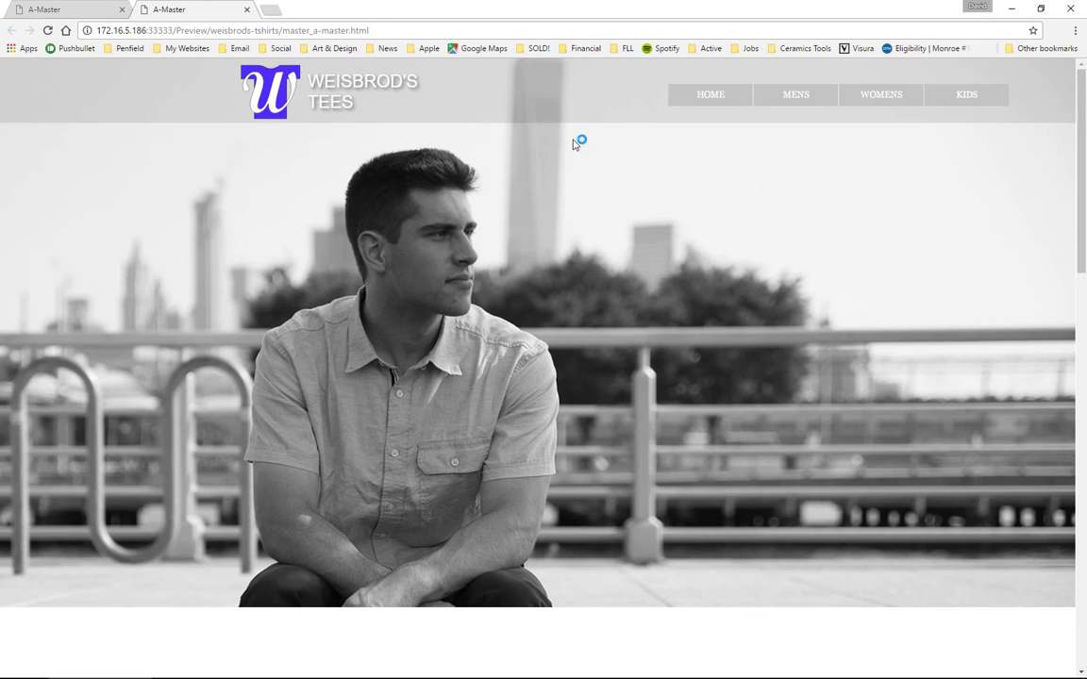
click(1041, 9)
drag(820, 179, 882, 400)
drag(880, 517, 937, 614)
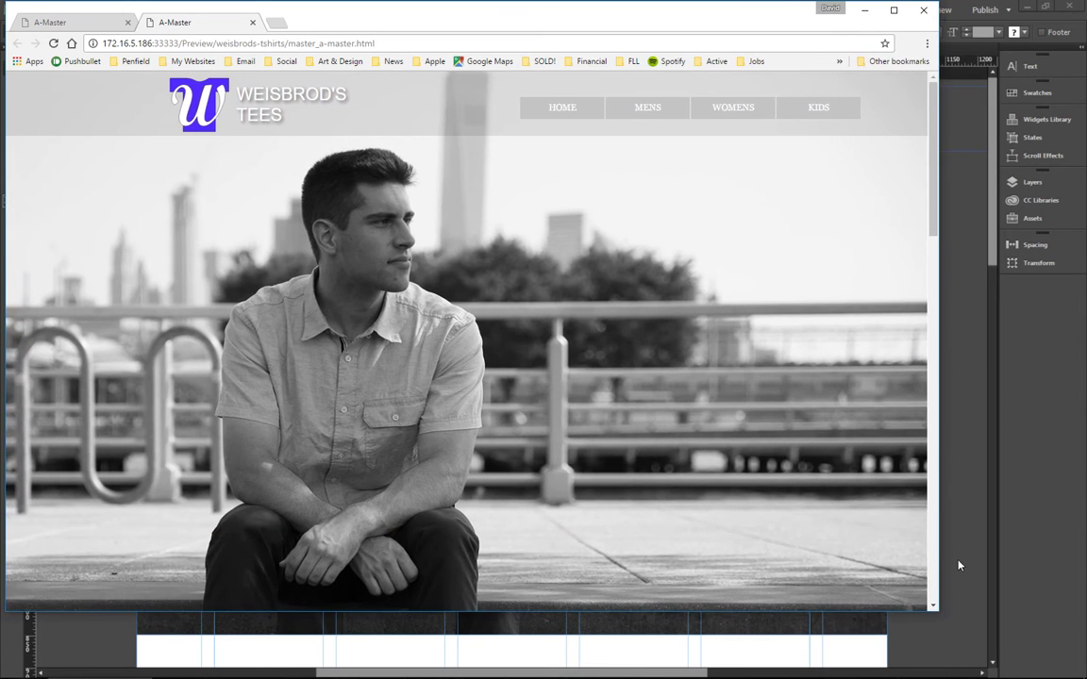
click(961, 565)
Set the navigation menu's Resize option to Stretch to Browser Width and move it below the header to Y 100
click(579, 120)
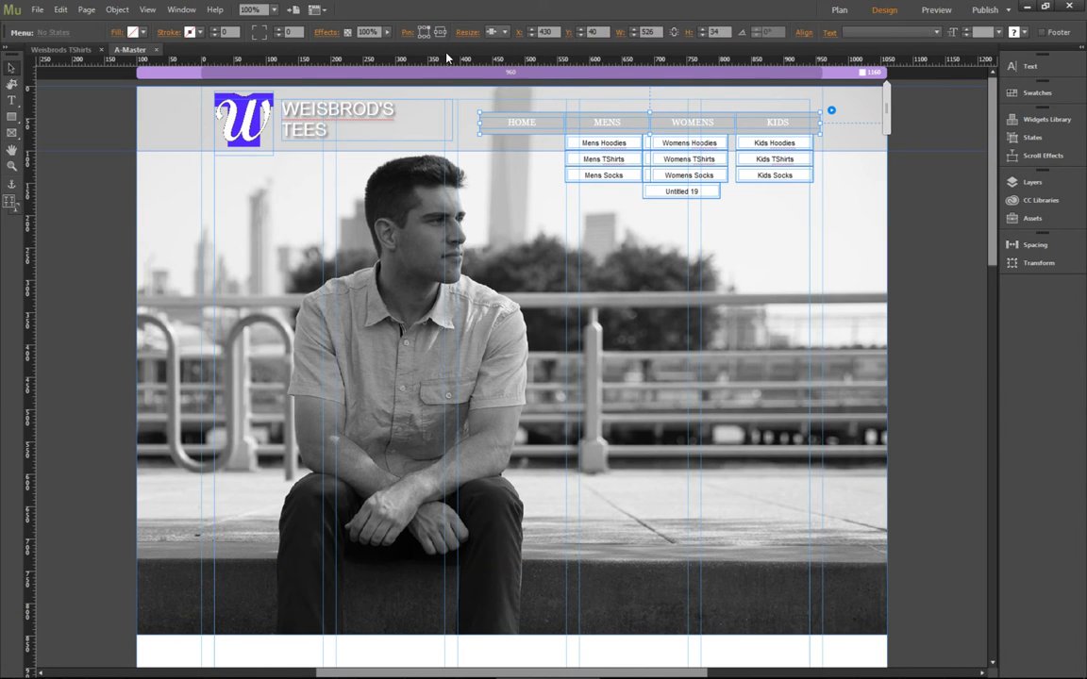
click(505, 32)
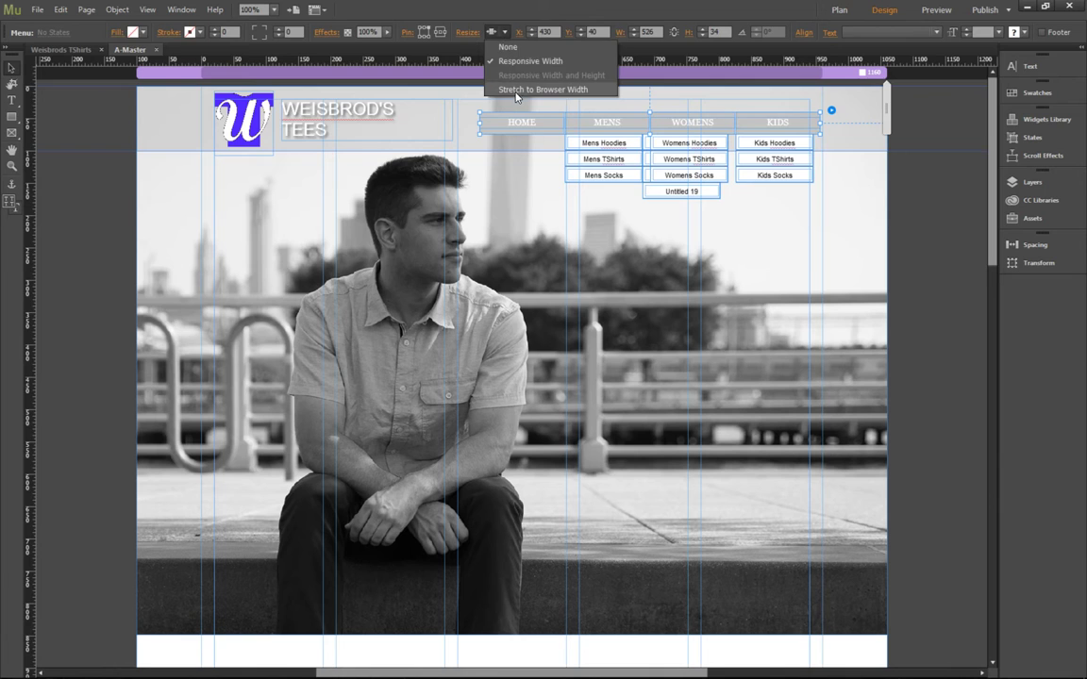
click(517, 93)
drag(650, 115, 661, 160)
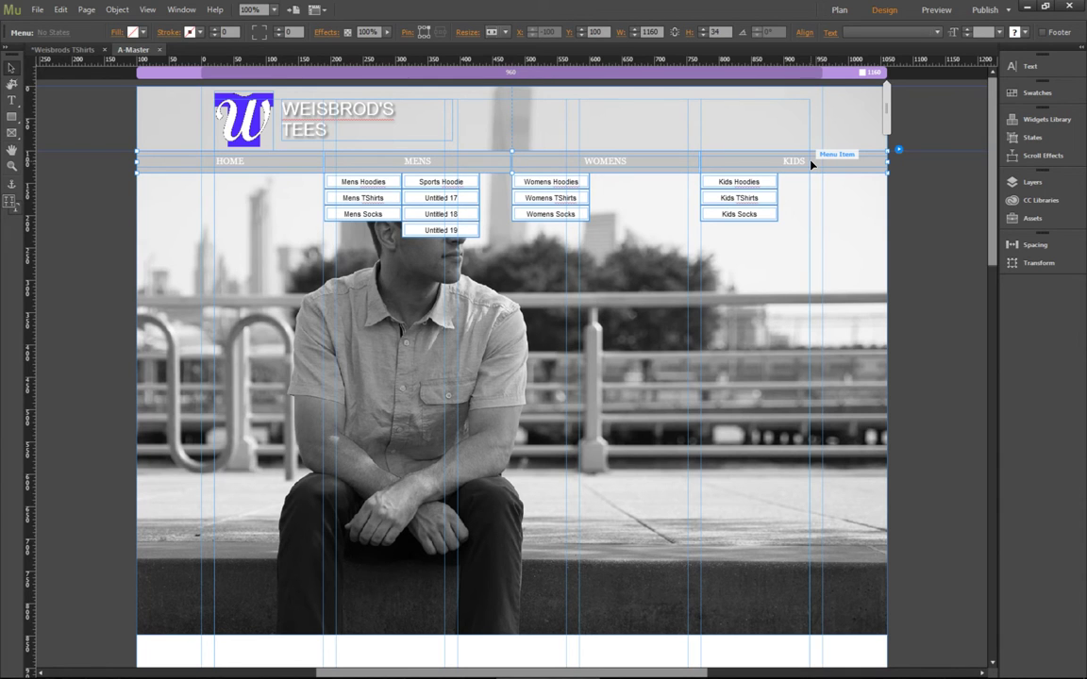
Save and preview A-Master, widen the browser window to check the stretched menu, and return to Muse
key(ctrl+s)
key(ctrl+shift+e)
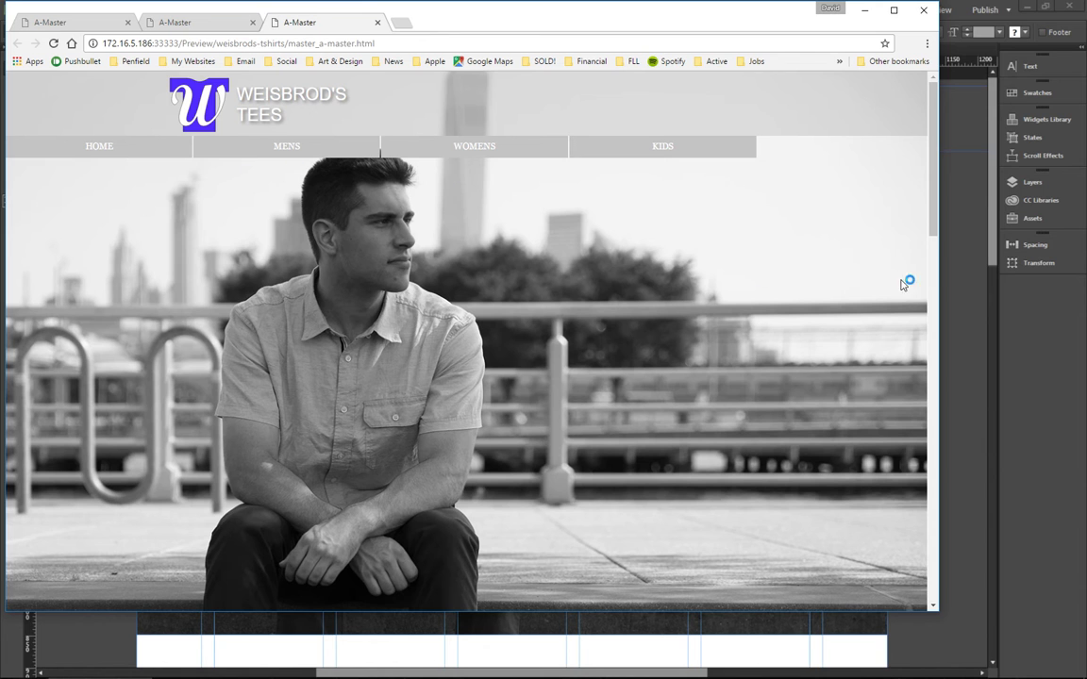
drag(938, 302, 1036, 320)
key(alt+Tab)
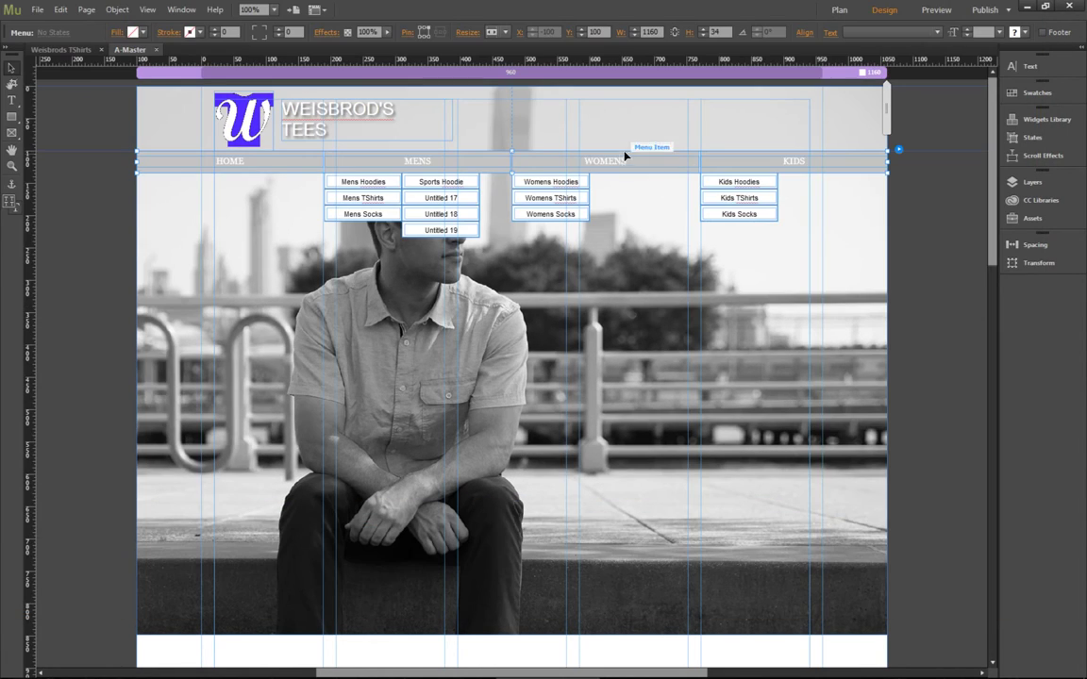
Take the navigation menu off Stretch to Browser Width and narrow it to 1156 px
click(508, 32)
click(515, 15)
drag(891, 168, 886, 167)
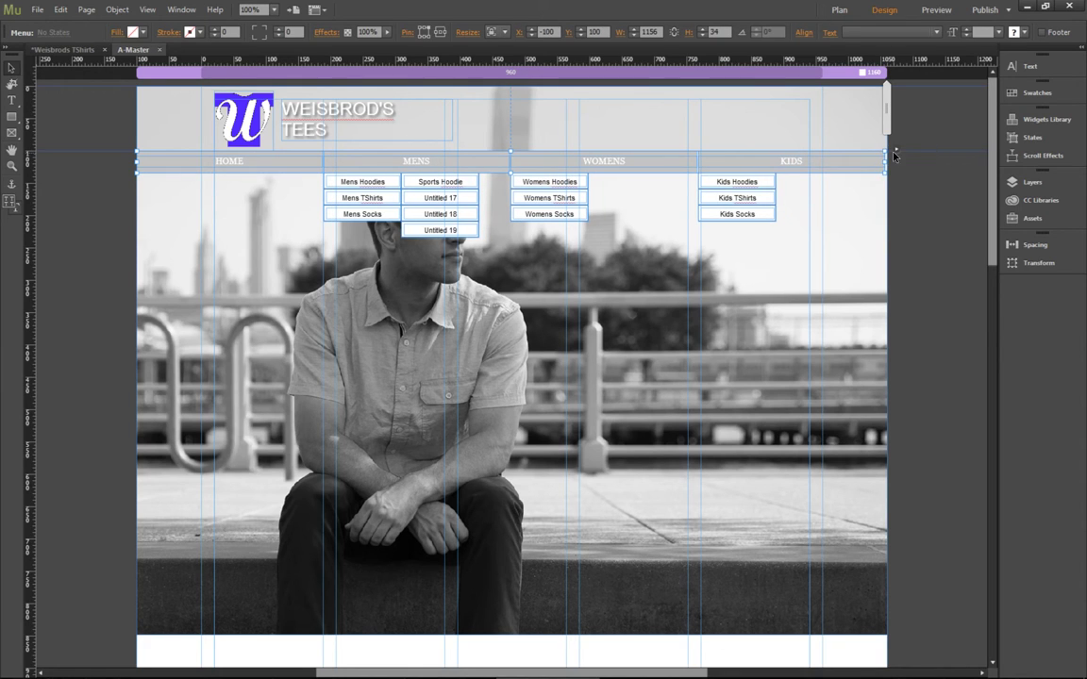
Change the navigation menu's Menu Type to Top Level Pages
click(896, 149)
click(1024, 168)
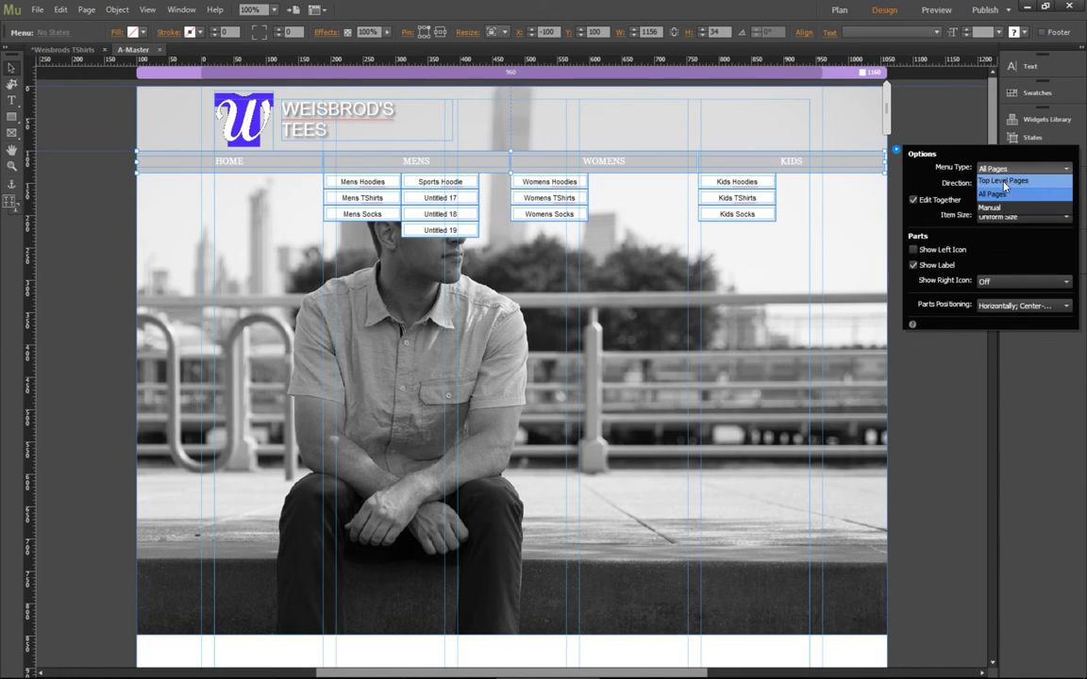
click(1019, 181)
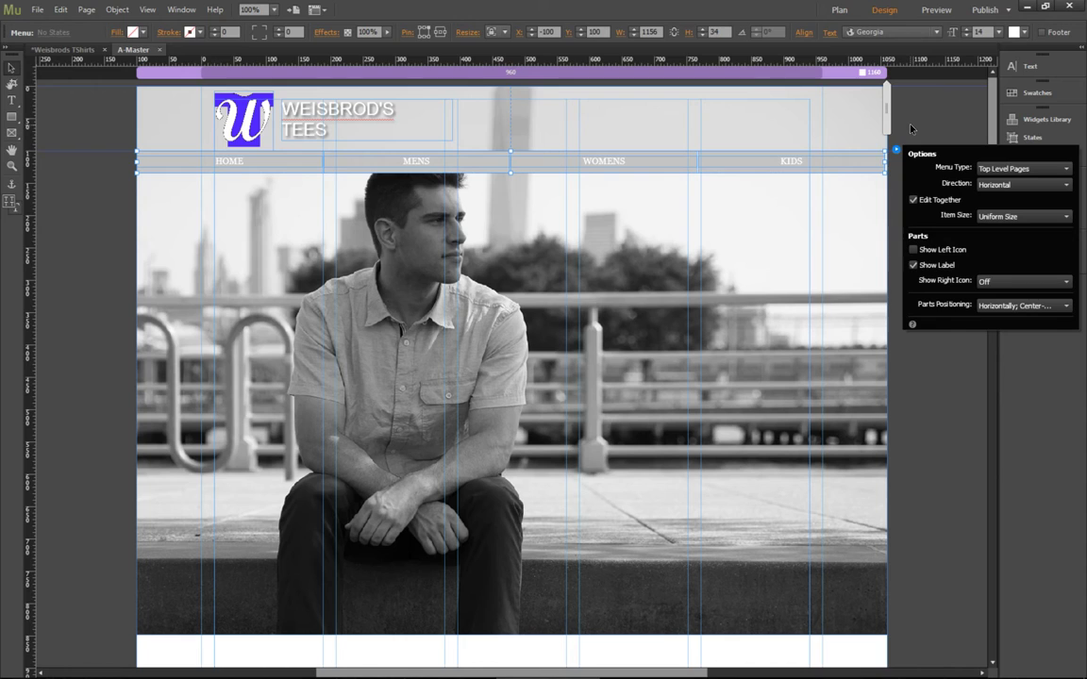
click(765, 171)
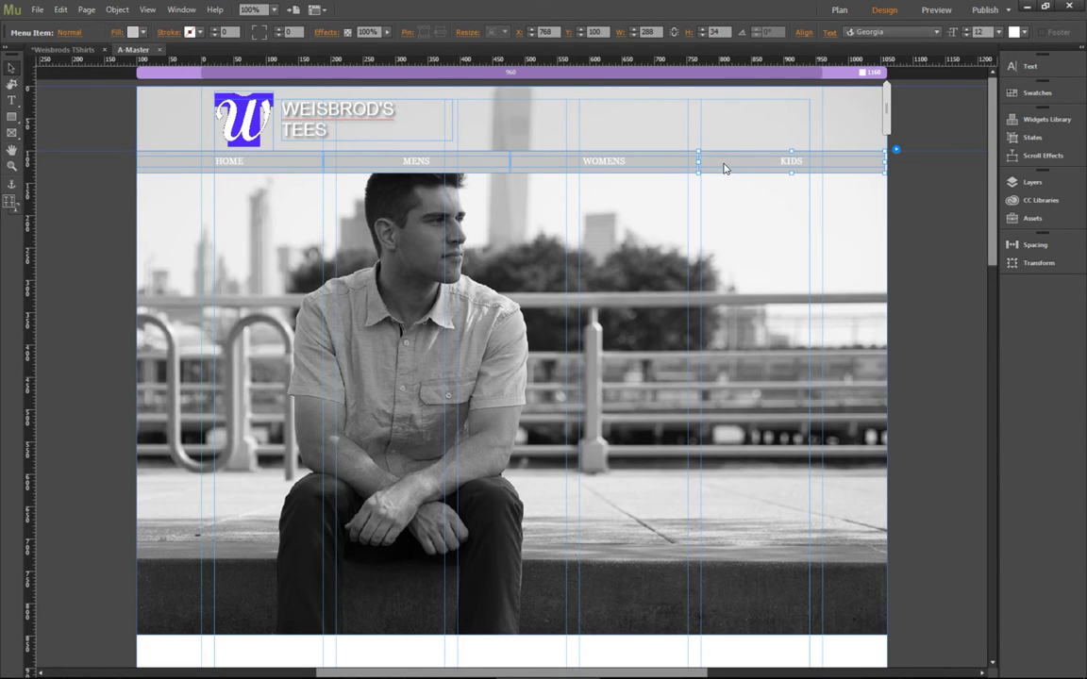
Save and preview A-Master, check the menu in a narrower browser window, and close all the preview tabs
key(ctrl+s)
click(631, 143)
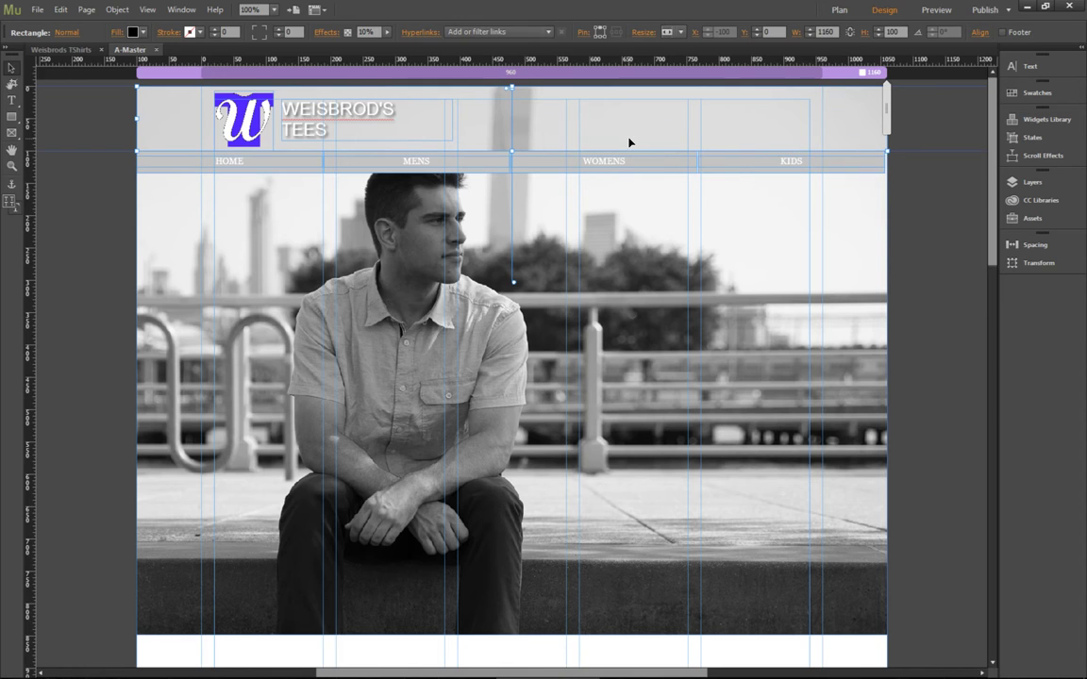
key(ctrl+shift+e)
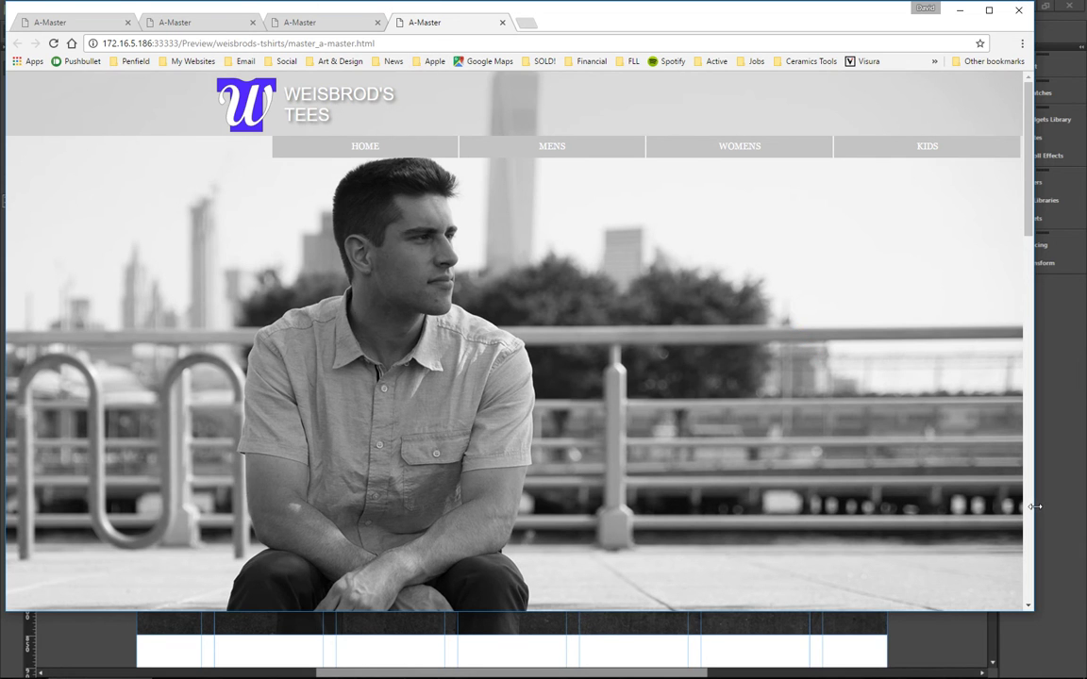
drag(1034, 503, 970, 510)
key(ctrl+w)
key(ctrl+w)
key(ctrl+w)
key(ctrl+w)
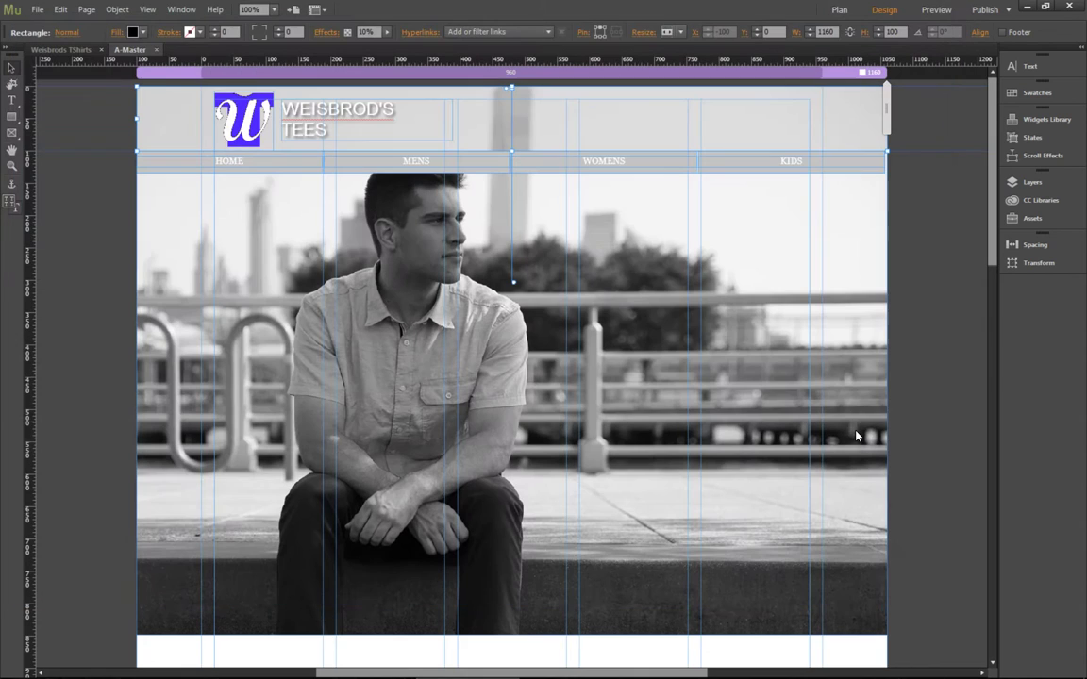
Pin the navigation menu to the top center of the browser and save the site
click(548, 174)
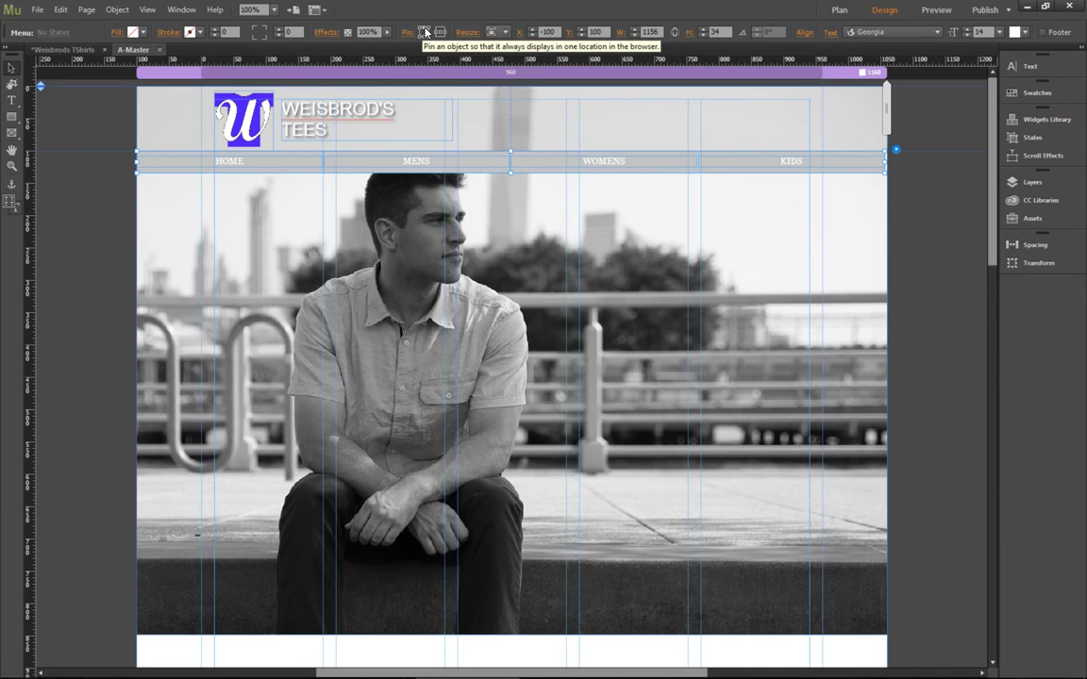
key(ctrl+s)
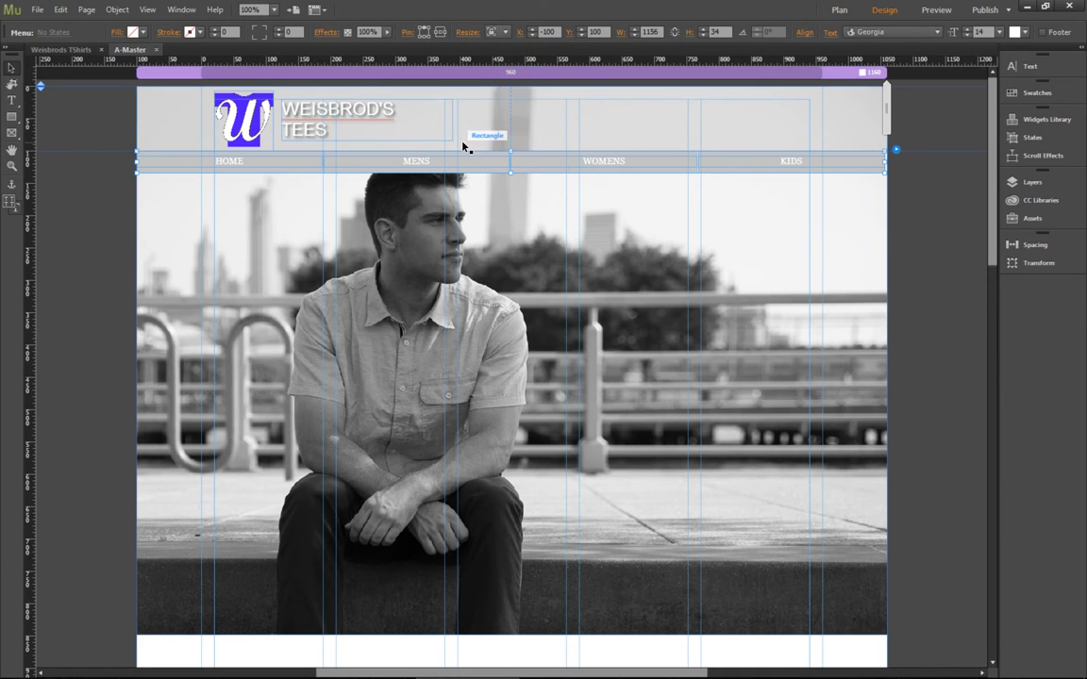
Preview A-Master, check the pinned menu's position in a narrower browser window, and close the preview
key(ctrl+shift+e)
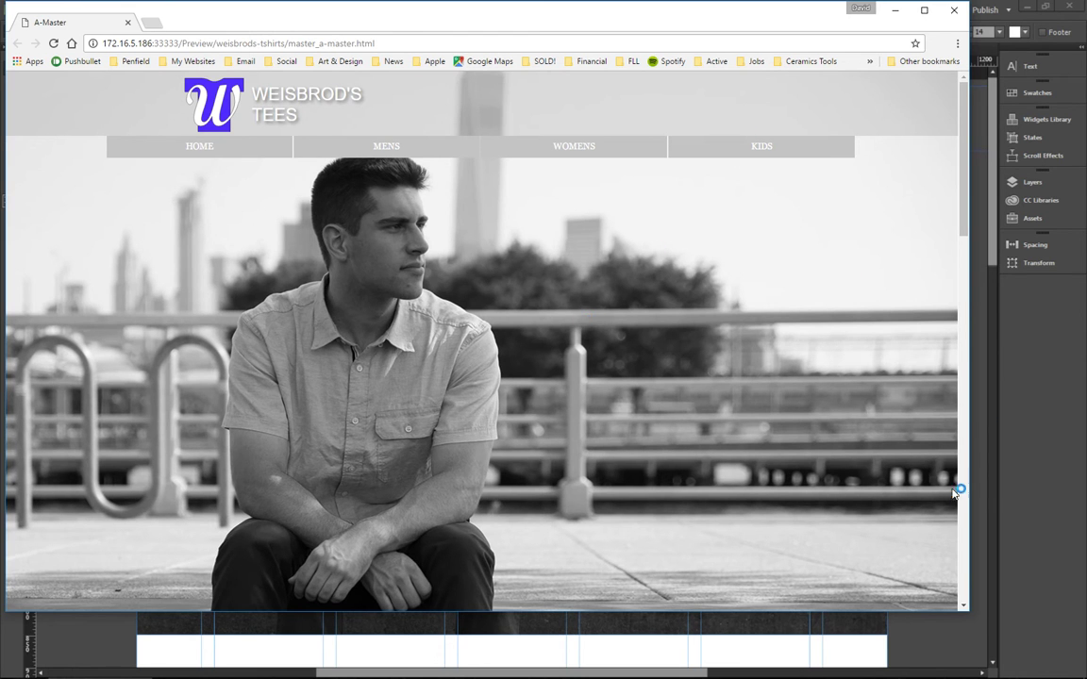
drag(970, 512, 921, 492)
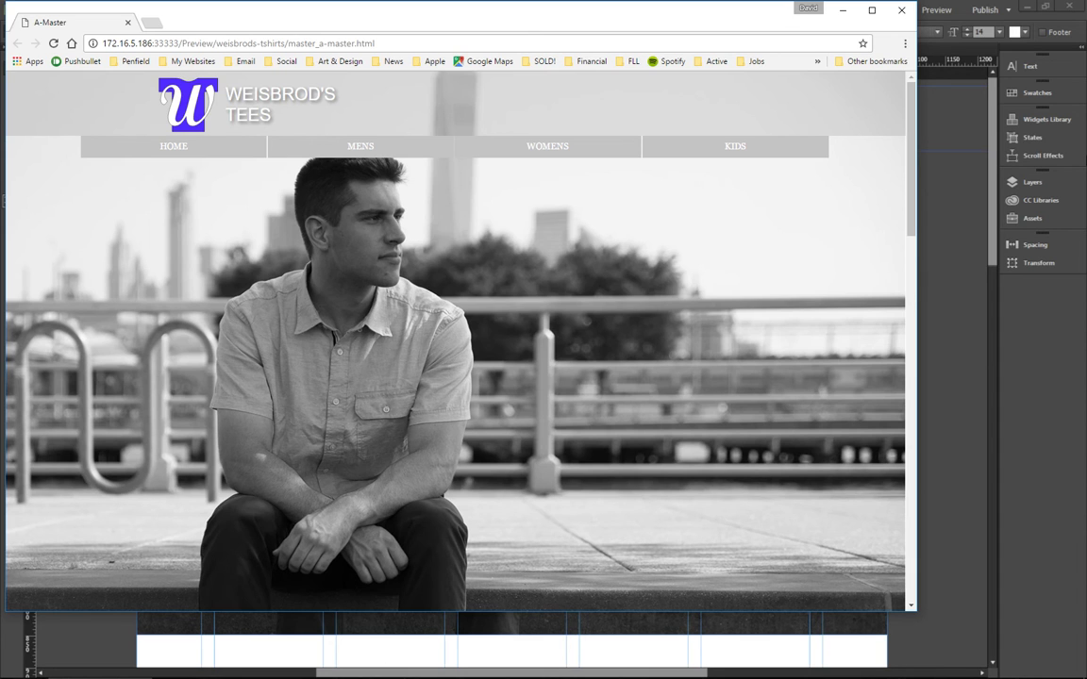
click(902, 10)
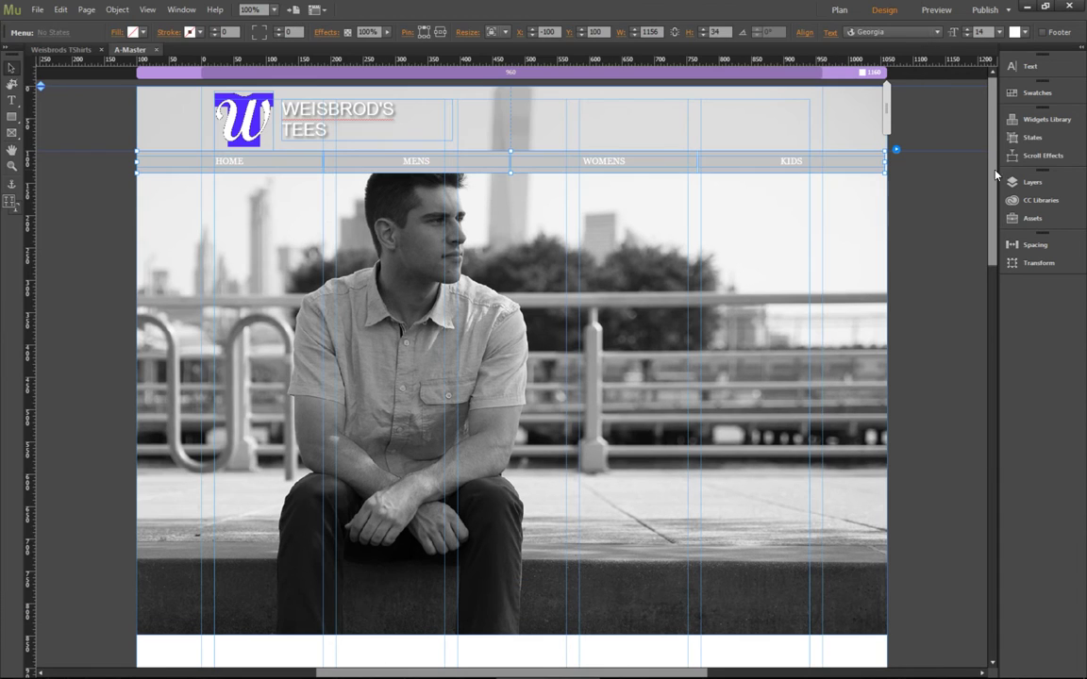
Set the navigation menu's Resize option to Responsive Width and fit it in the header beside the title at X 409, Y 35, 651 px wide
click(498, 32)
click(500, 43)
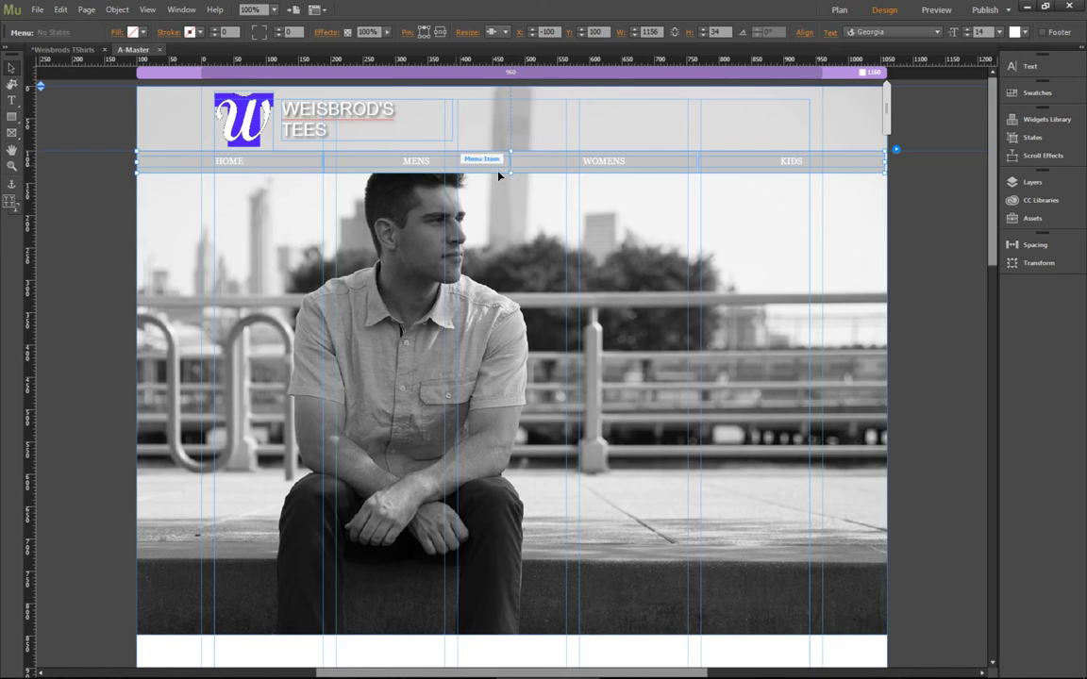
drag(885, 160, 616, 166)
drag(455, 151, 728, 119)
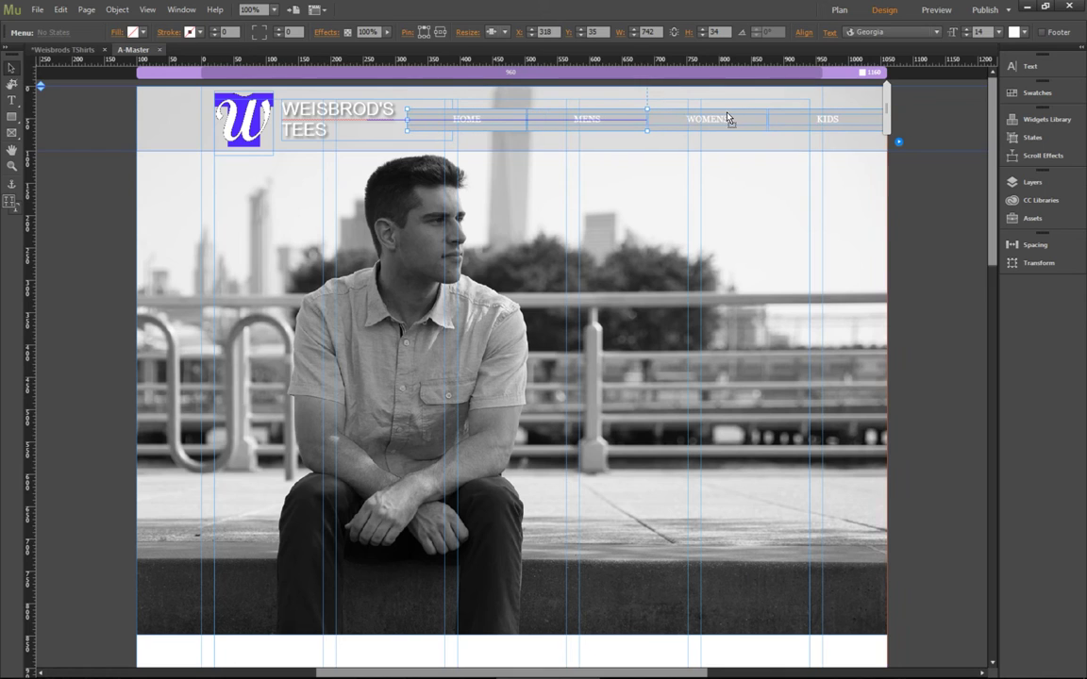
drag(407, 119, 465, 119)
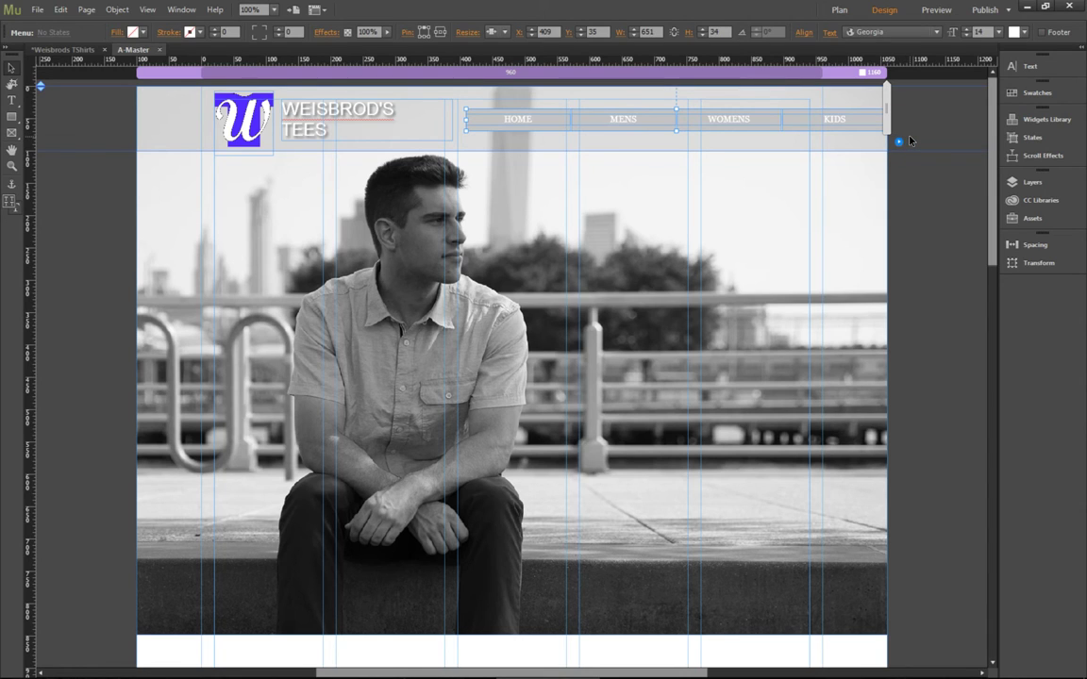
click(951, 188)
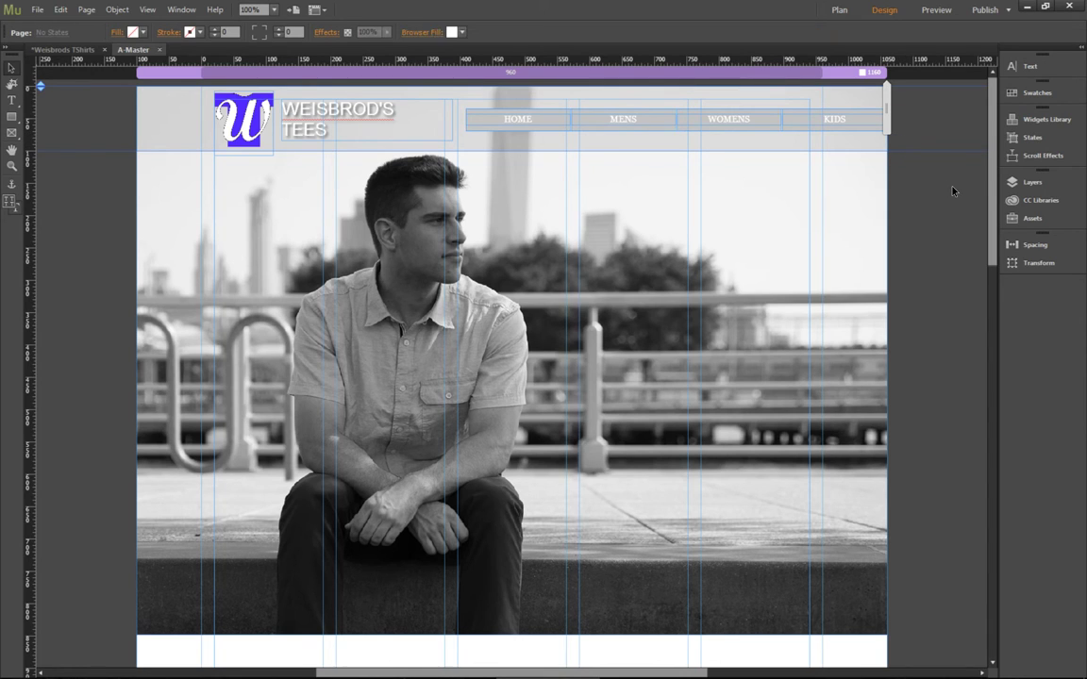
Examine the Rollover, Mouse Down and Active states of the HOME menu item
click(509, 114)
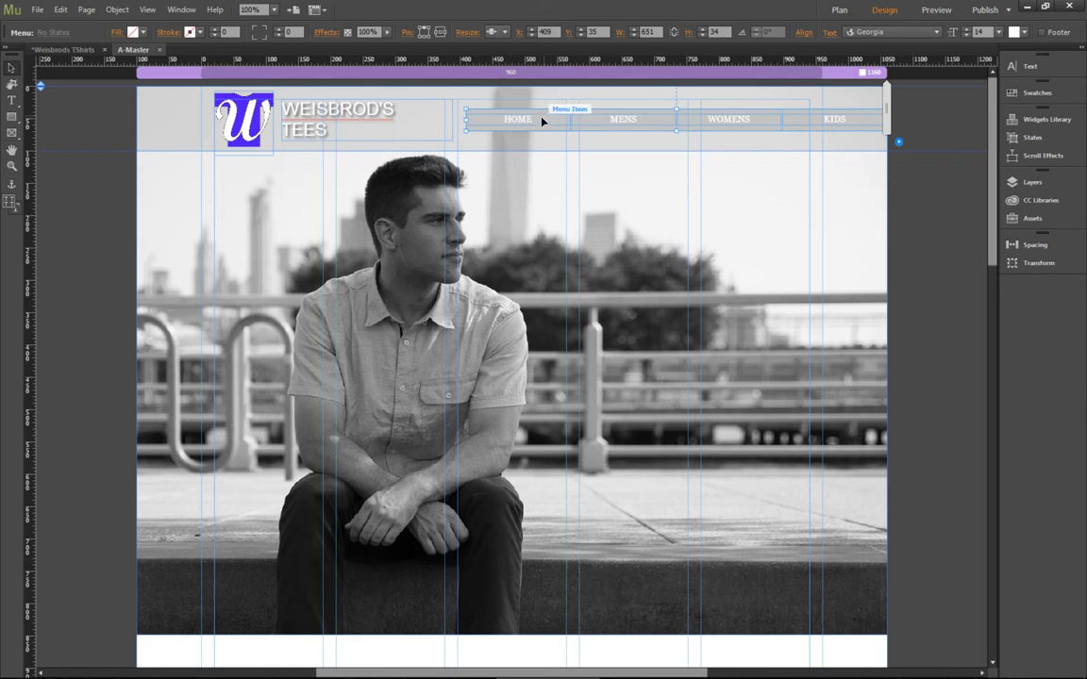
click(541, 120)
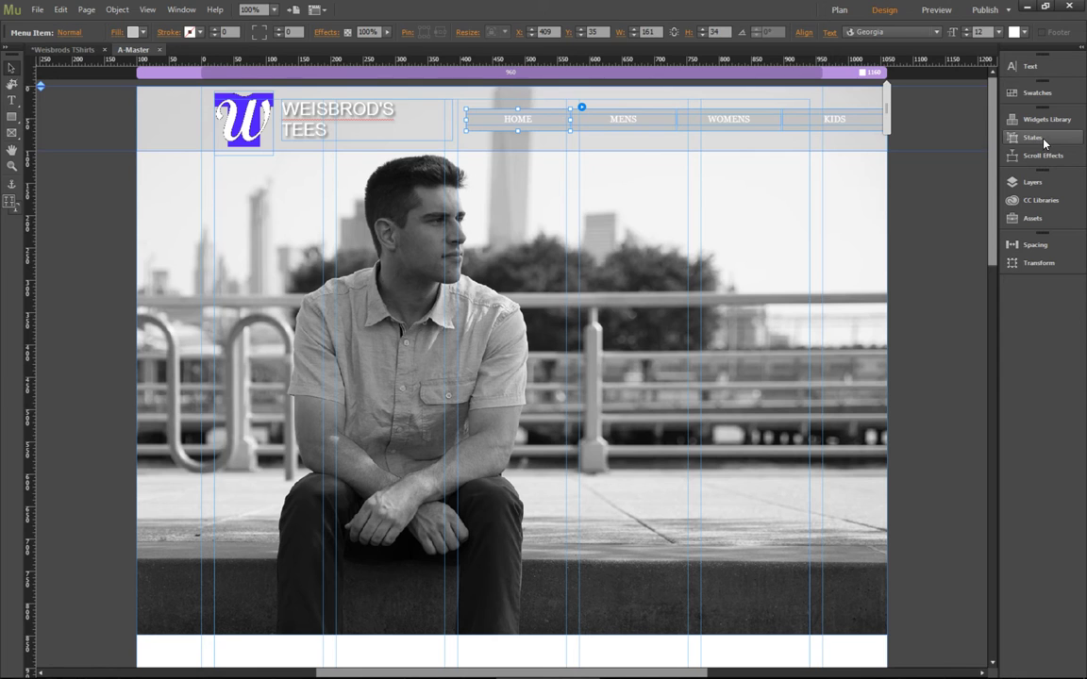
click(181, 9)
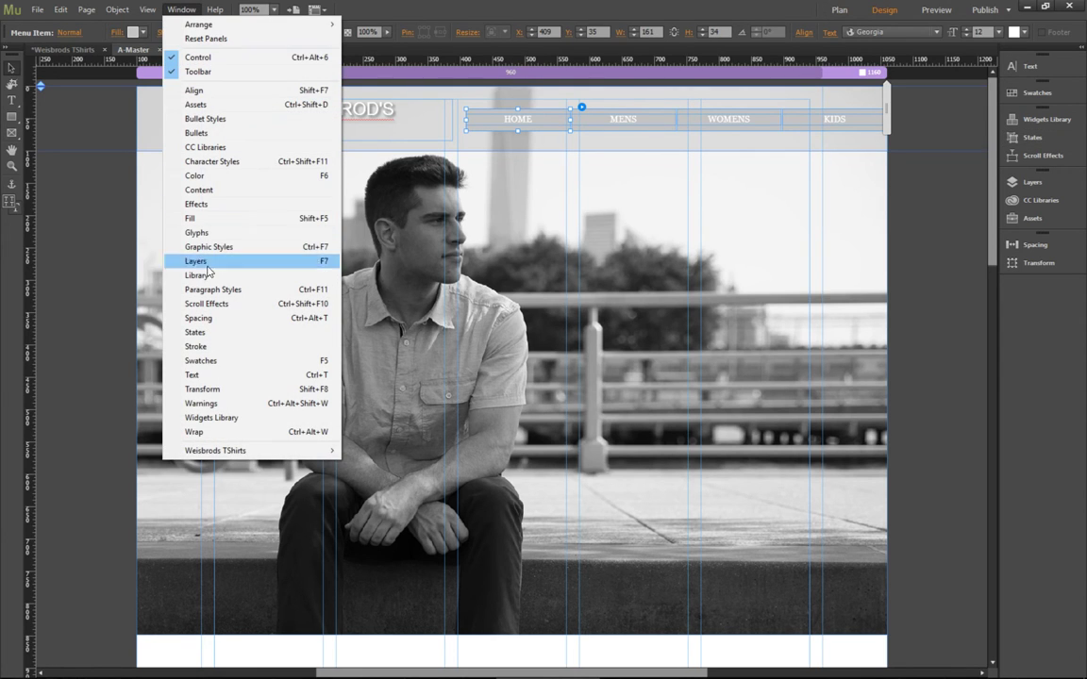
click(196, 333)
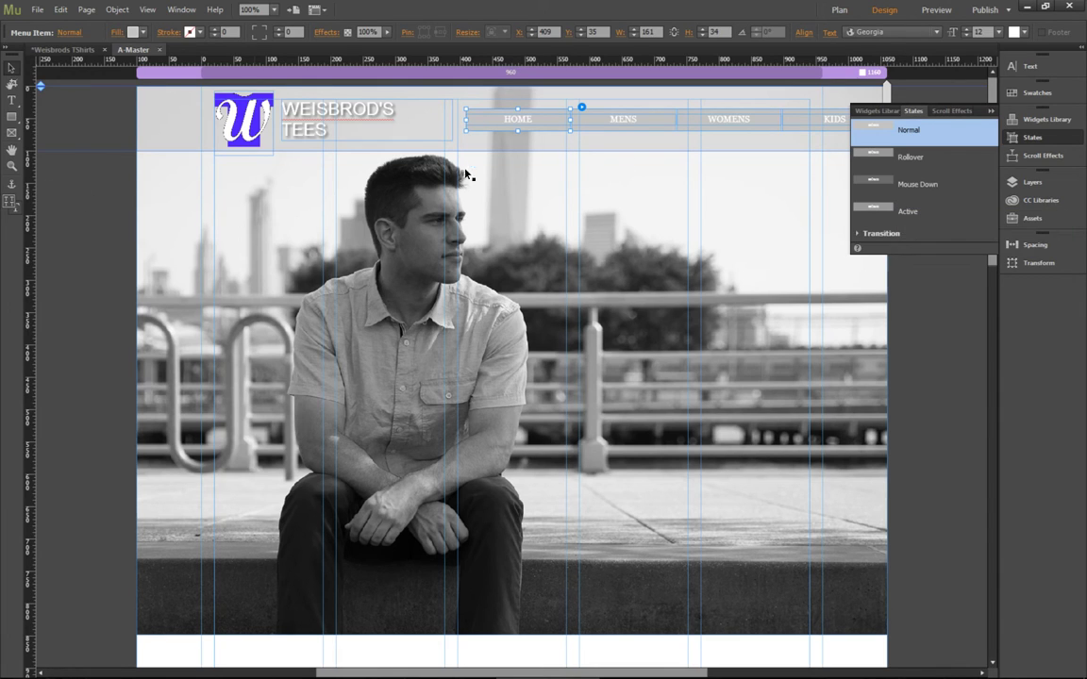
click(924, 161)
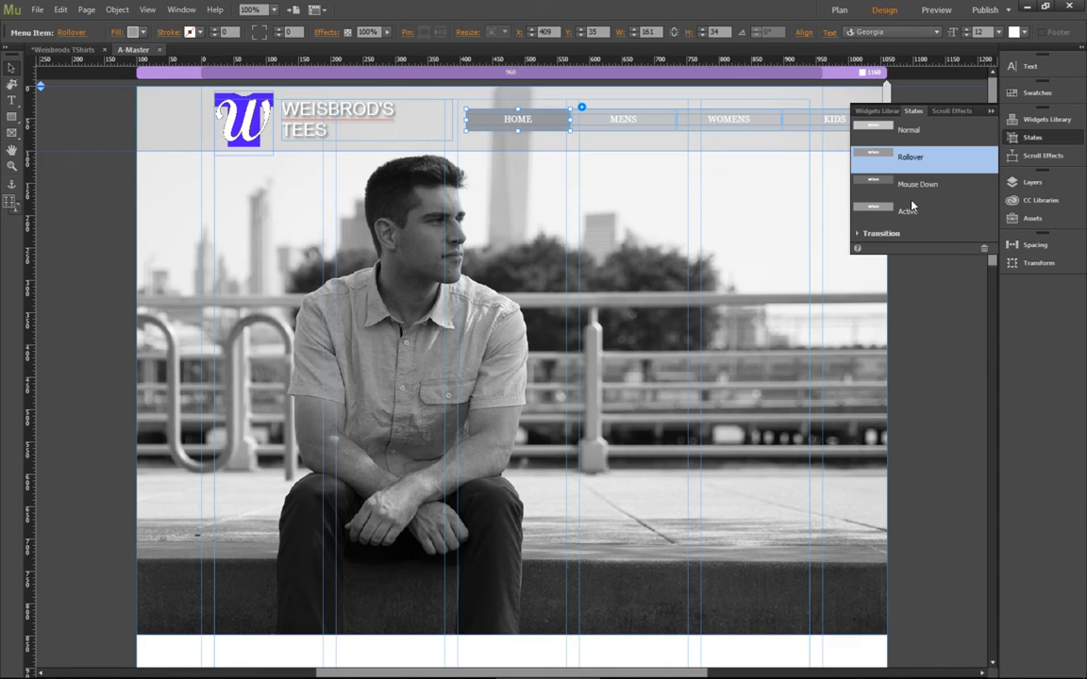
click(931, 186)
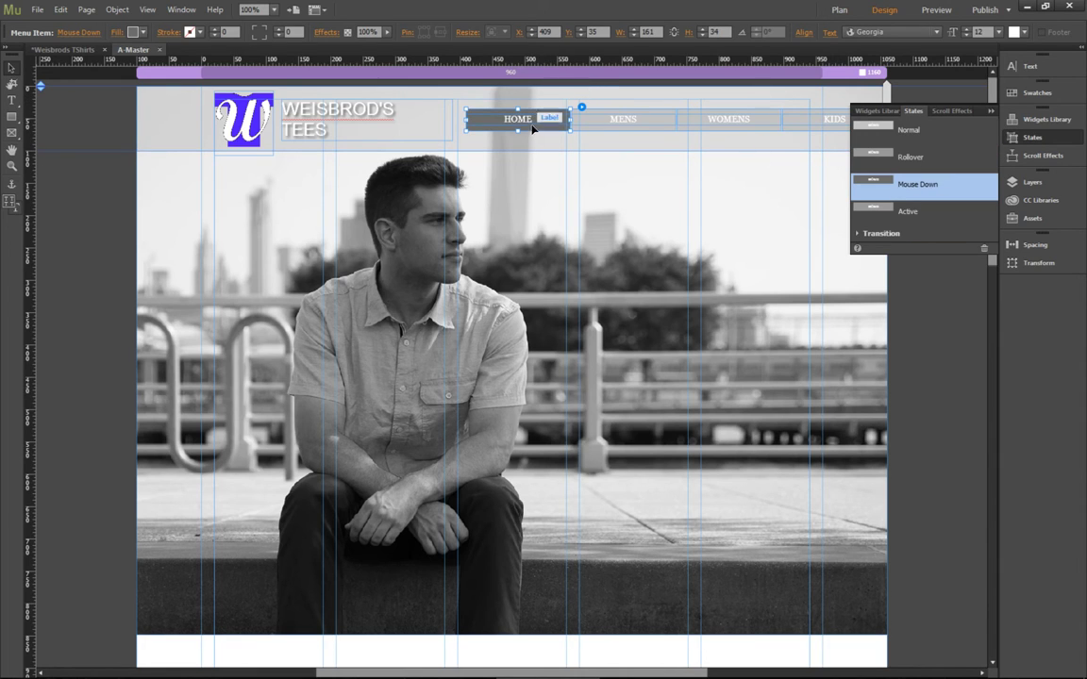
click(949, 215)
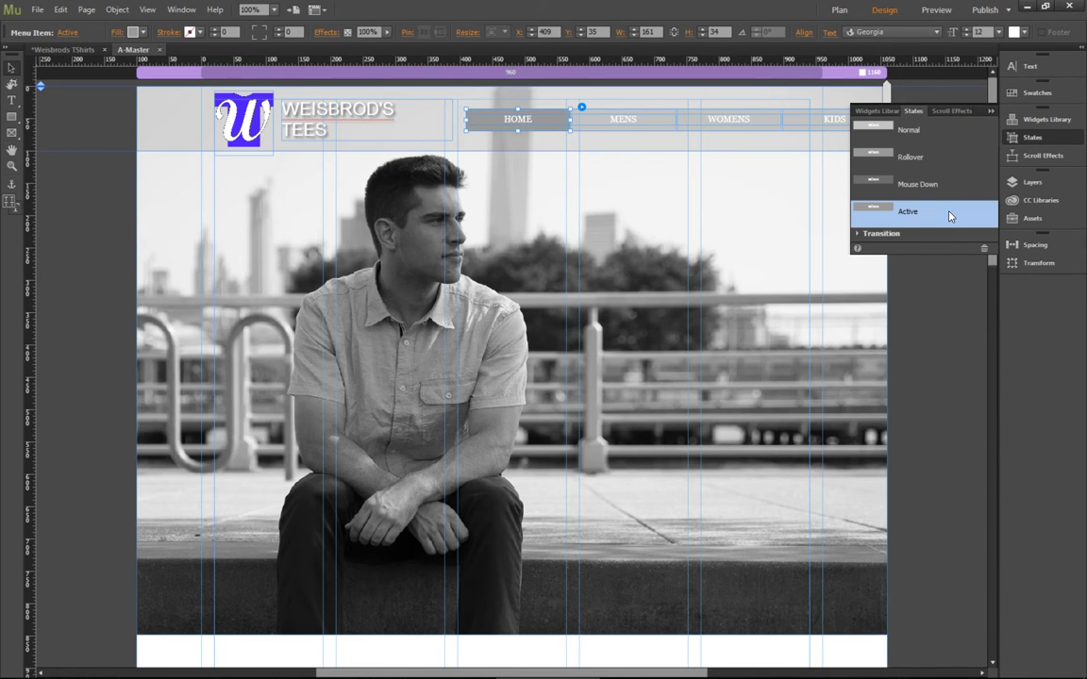
Set the HOME menu item's Normal state fill to dark gray with RGB values 100, 100, 100
click(887, 125)
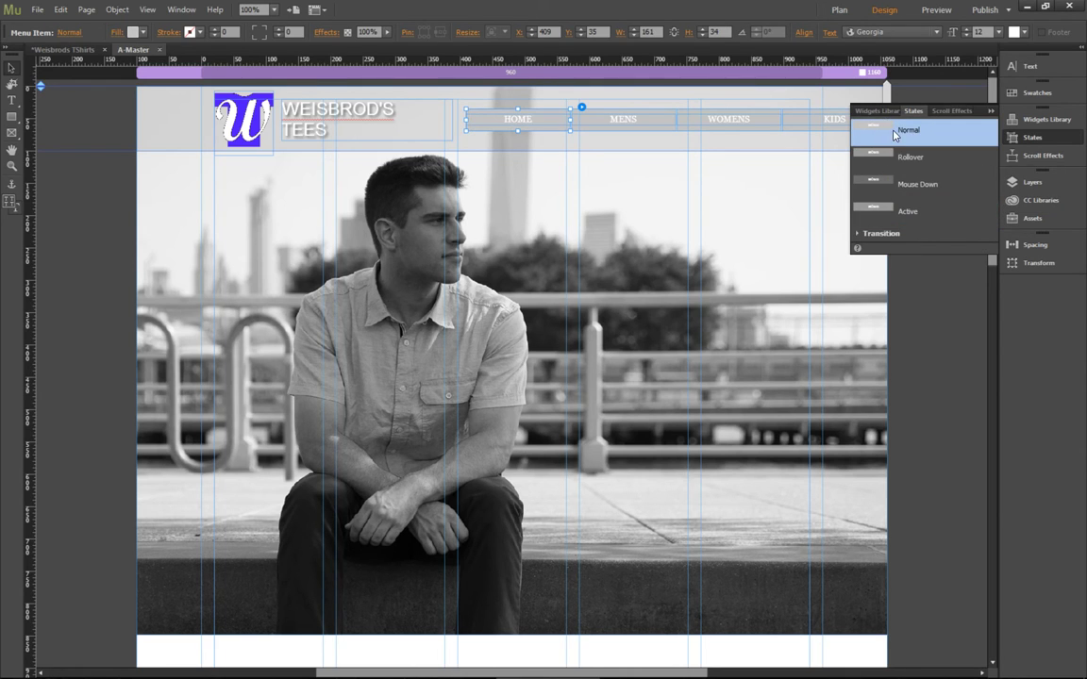
click(133, 32)
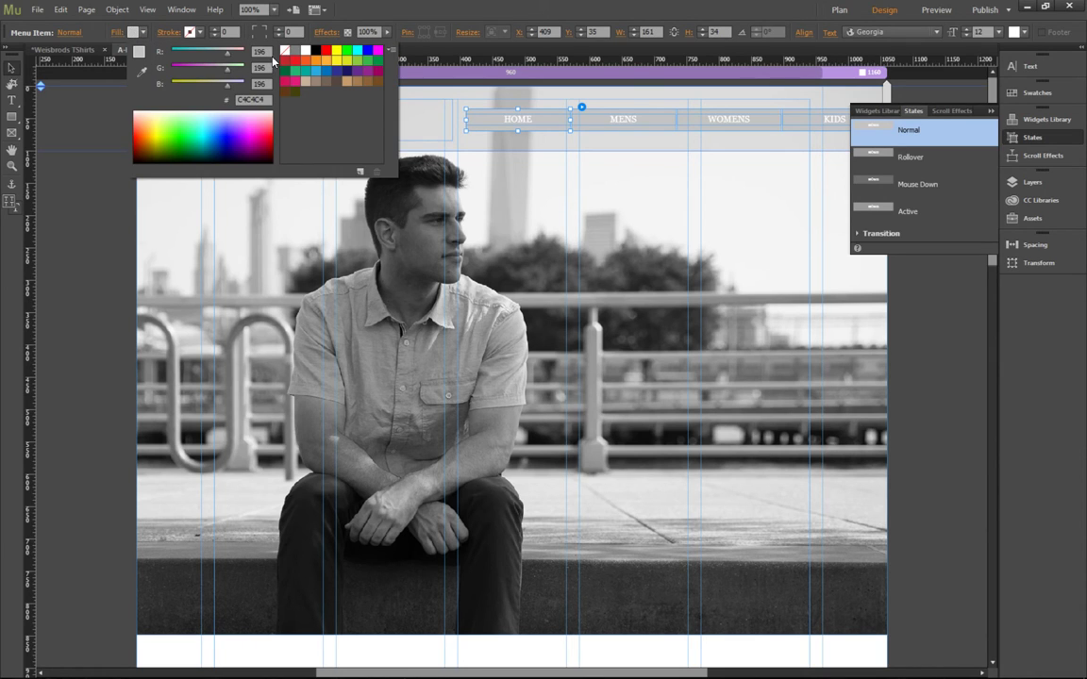
click(259, 51)
text(100)
key(Tab)
text(100)
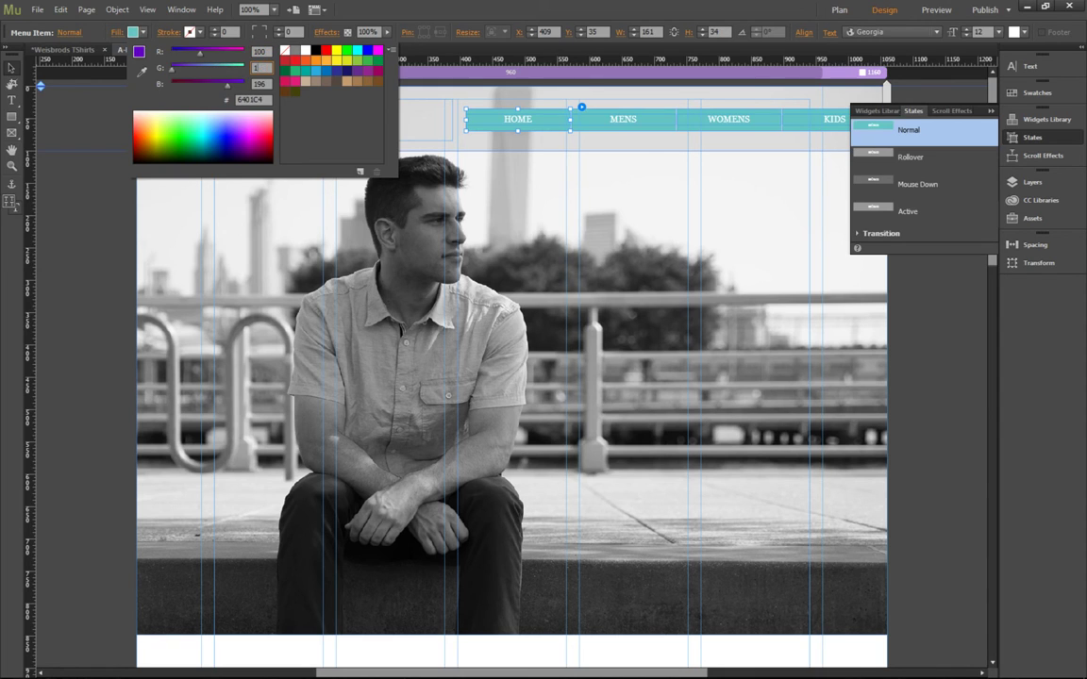
key(Tab)
text(100)
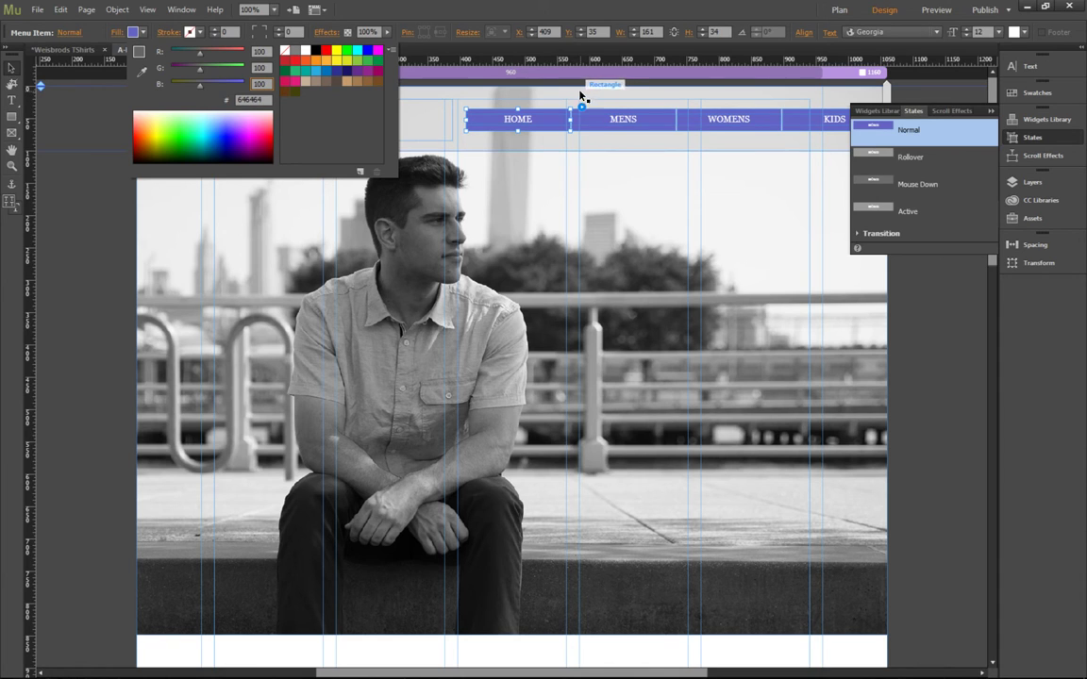
key(Return)
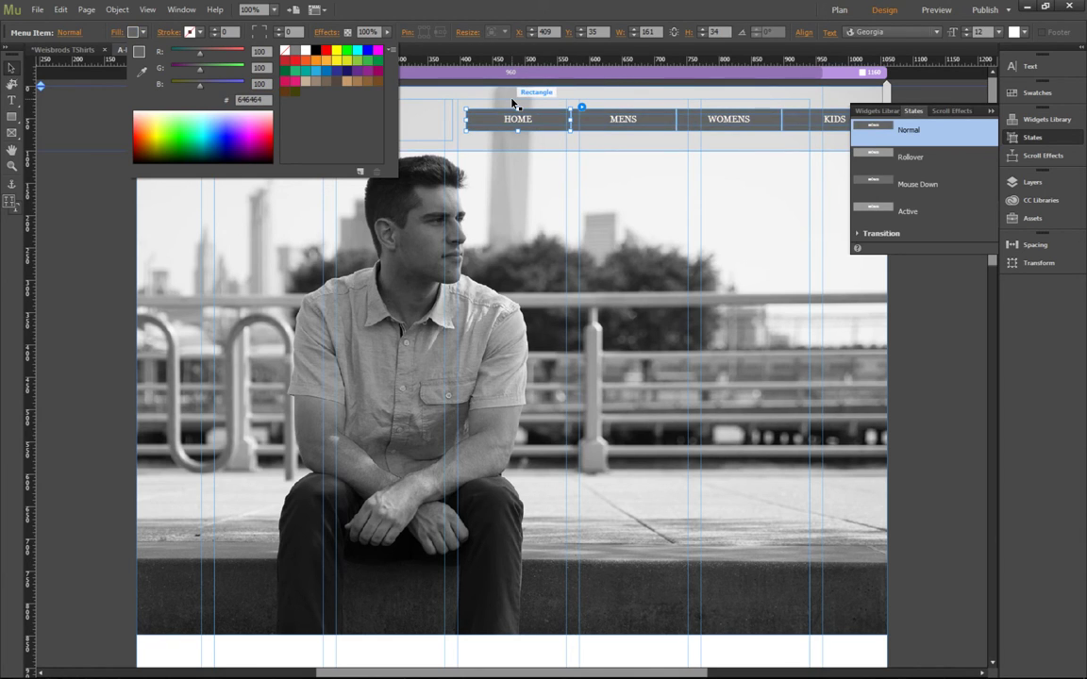
Set the HOME menu item's Rollover state fill to the Blue swatch, 0000FF
click(887, 158)
click(887, 158)
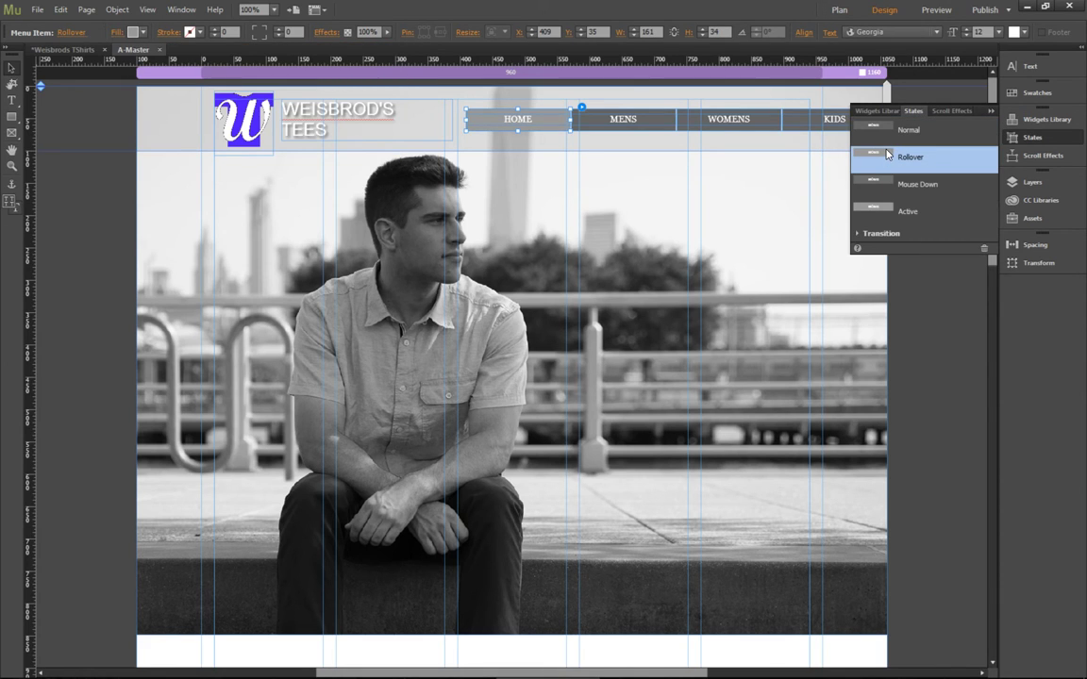
click(134, 32)
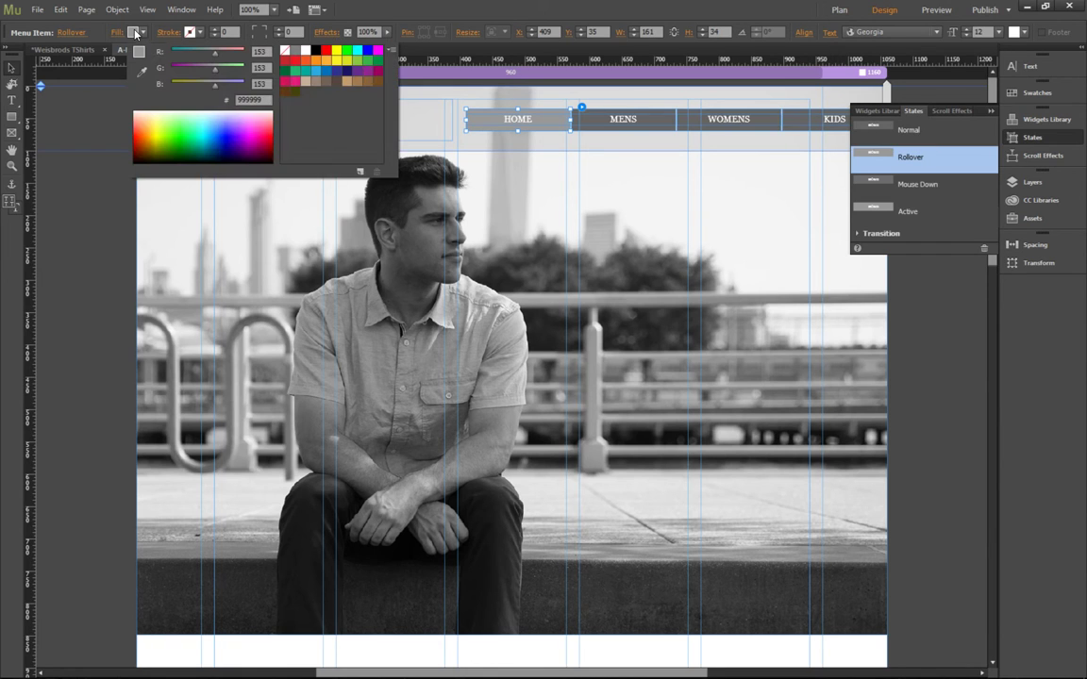
click(369, 52)
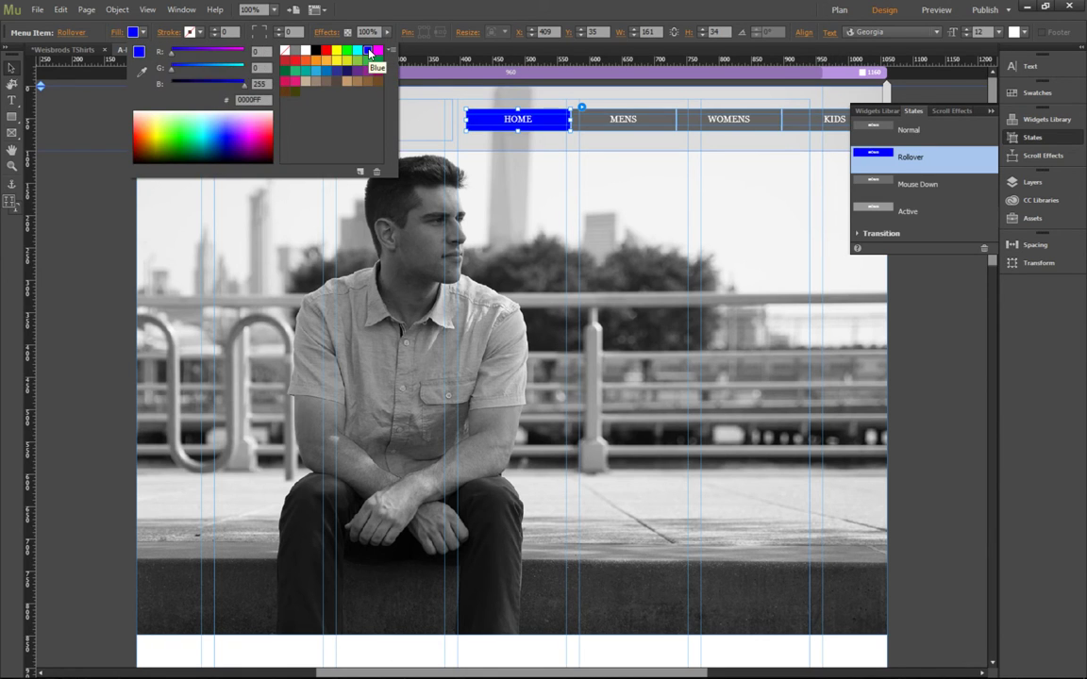
double_click(369, 52)
key(Escape)
click(486, 12)
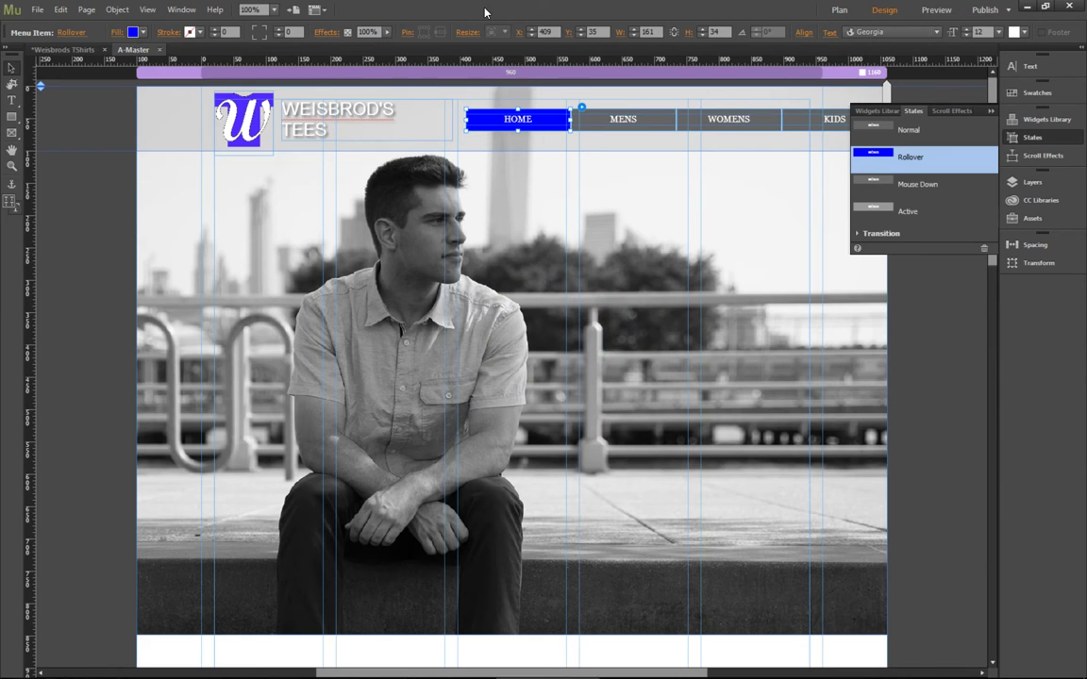
Set the HOME menu item's Mouse Down state fill to the Green swatch, 00FF00
click(960, 184)
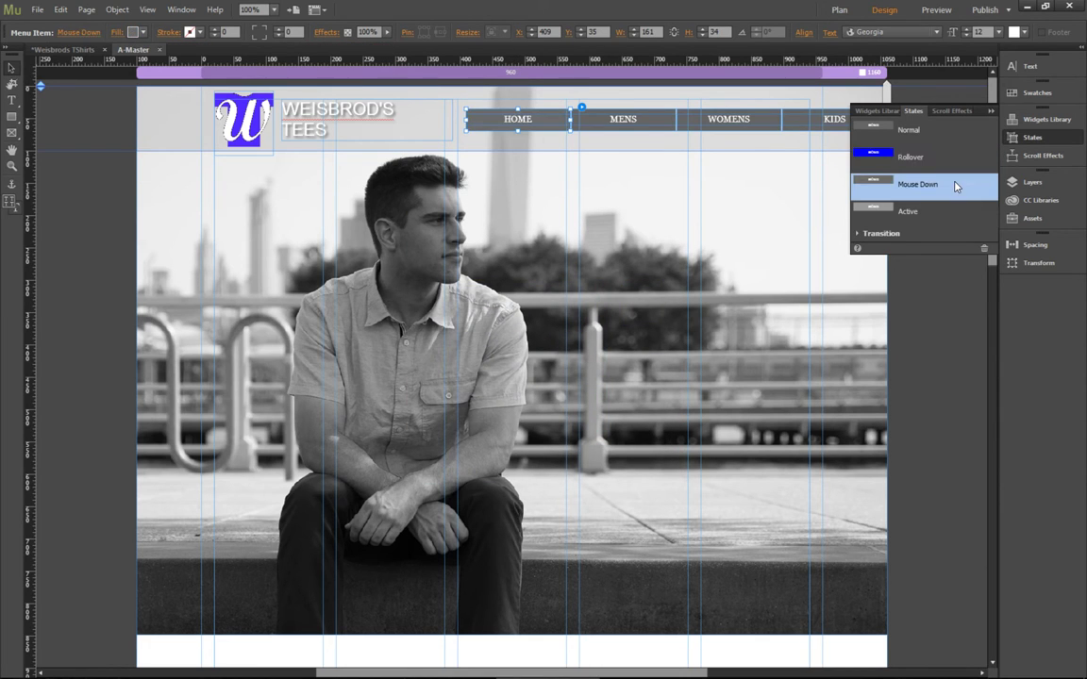
click(142, 32)
click(346, 50)
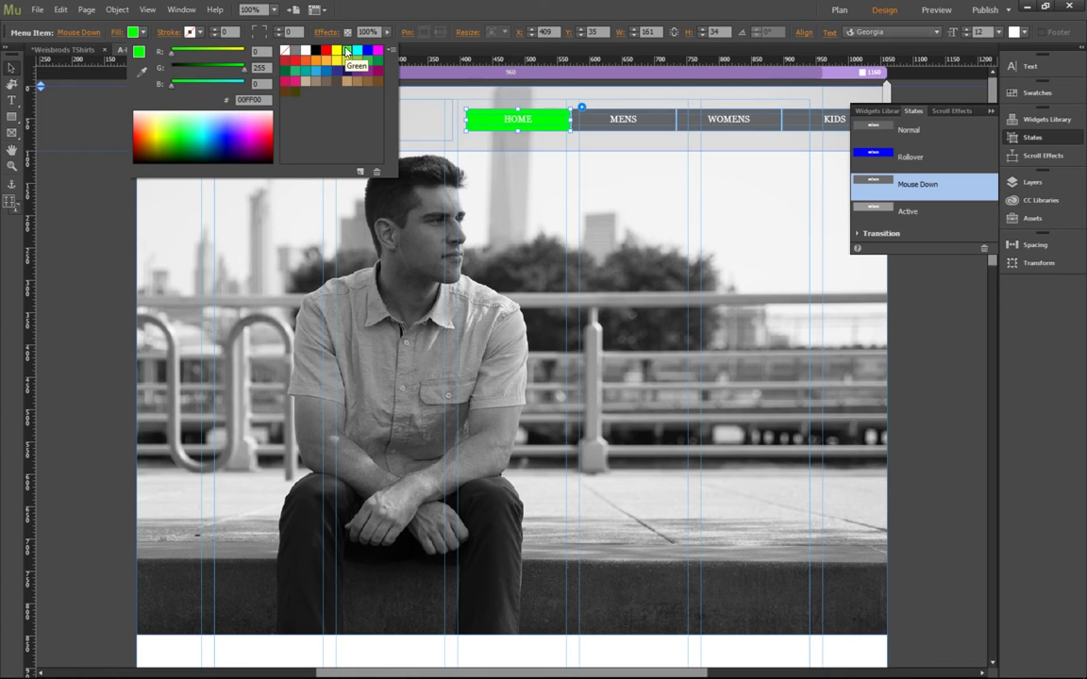
click(403, 10)
Set the HOME menu item's Active state fill to red
click(928, 215)
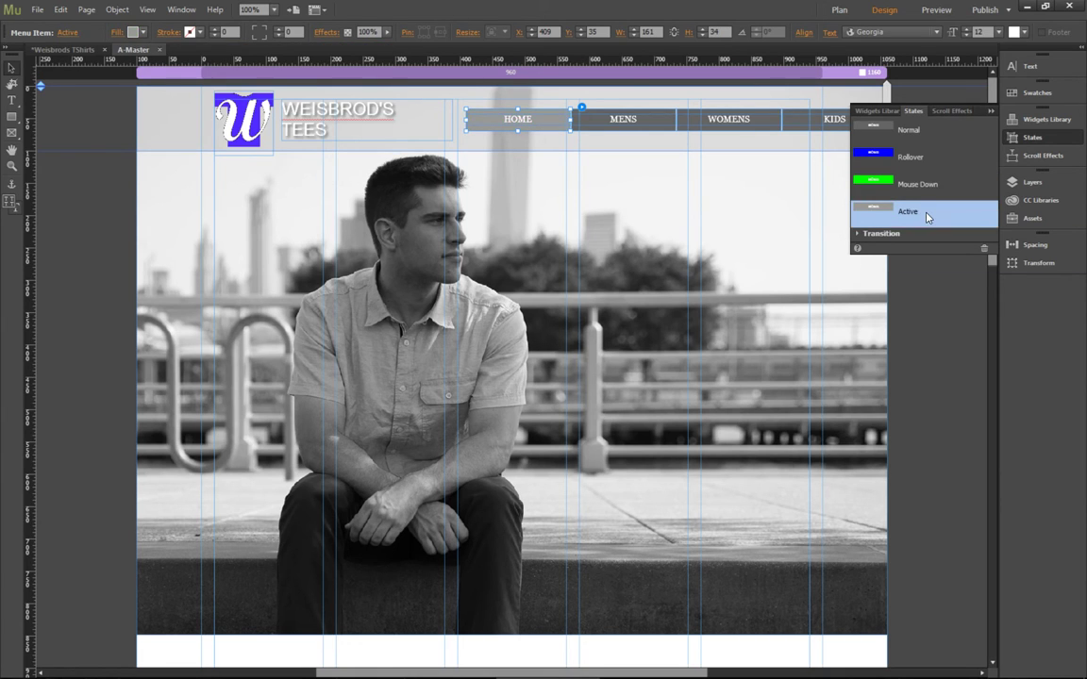
click(133, 32)
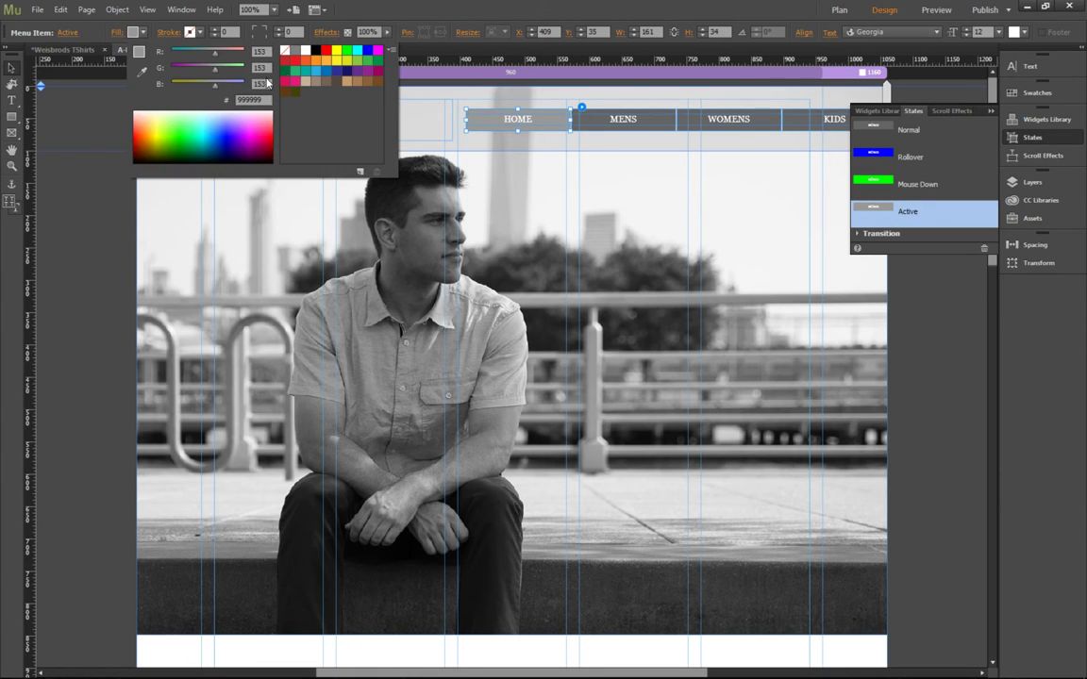
click(294, 49)
click(406, 10)
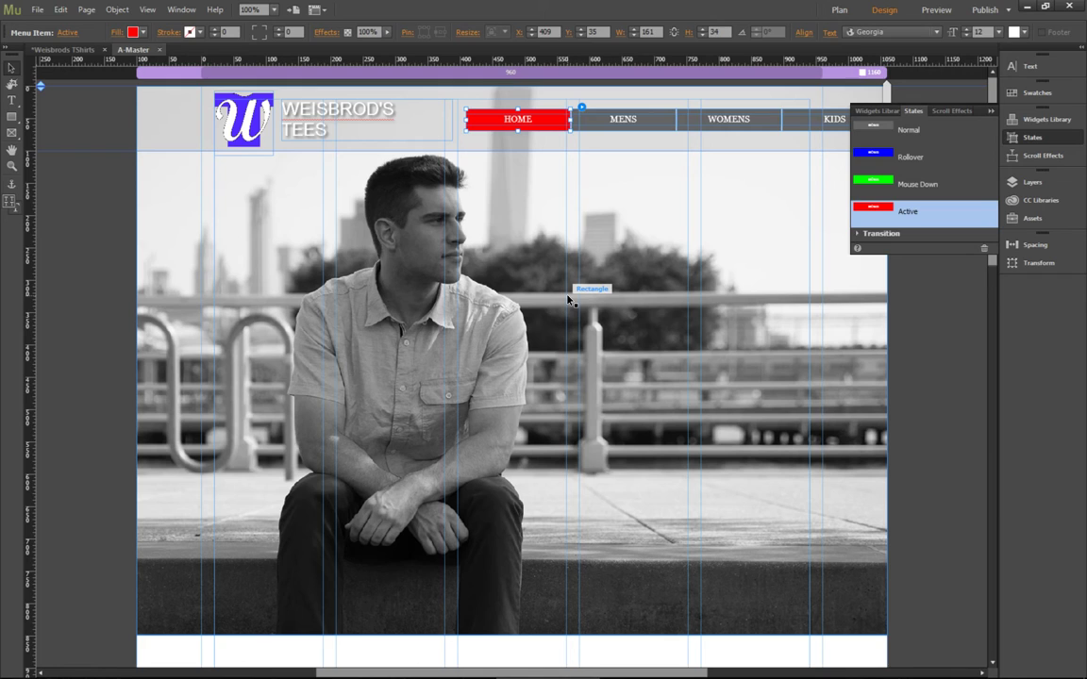
Check the MENS item's state colors and the navigation menu's Edit Together option, leaving the options unchanged
click(637, 121)
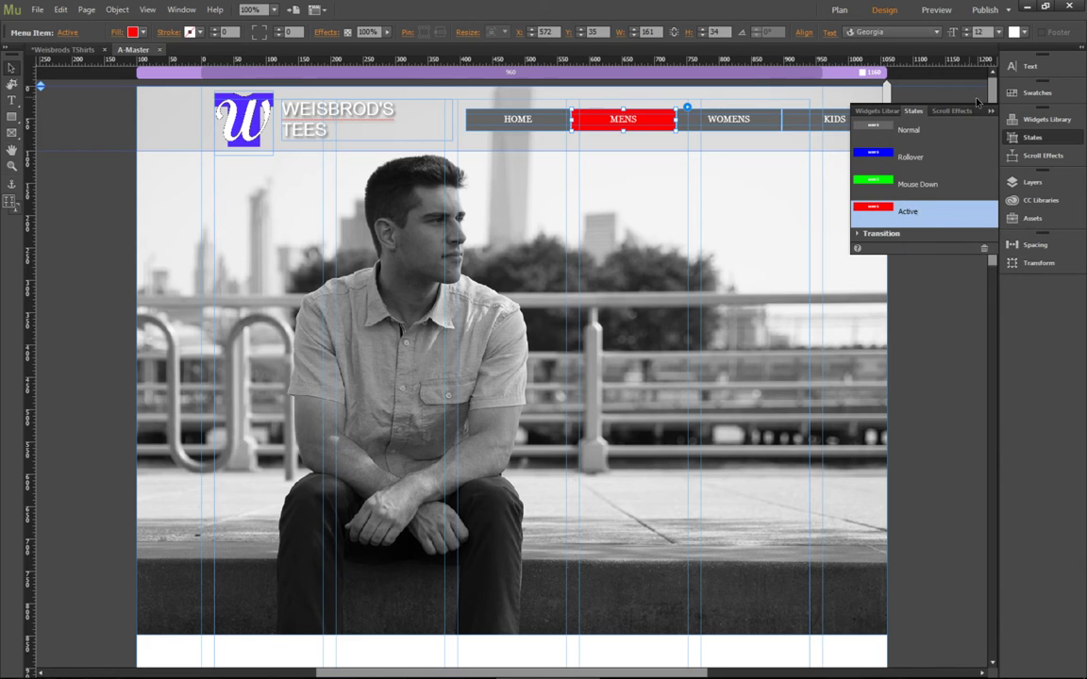
click(831, 105)
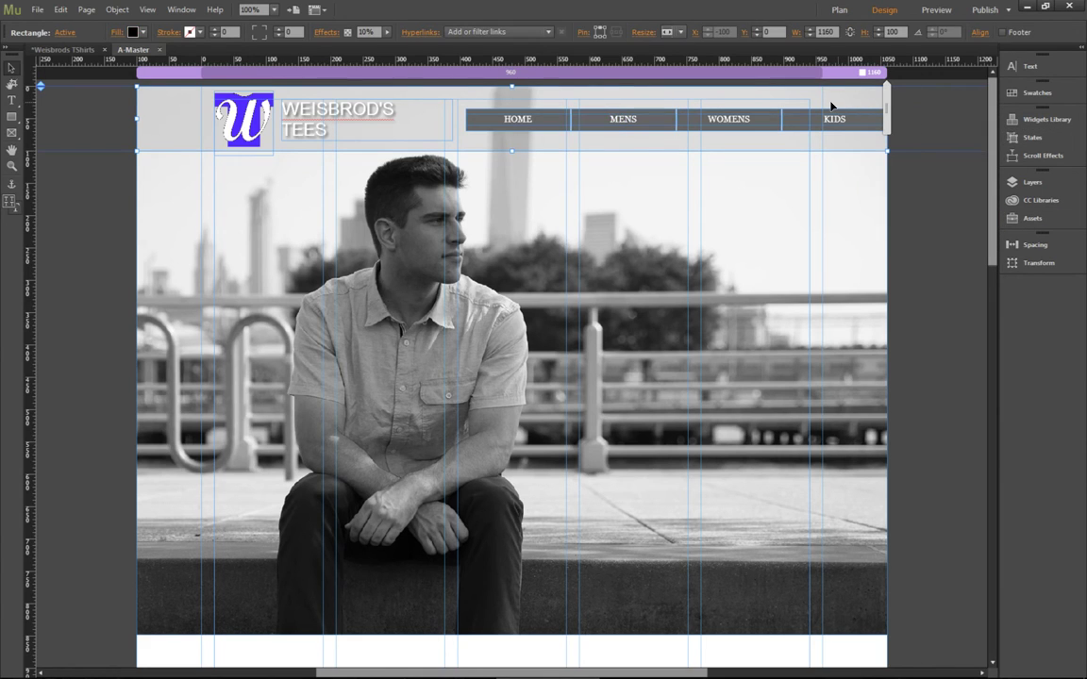
click(811, 113)
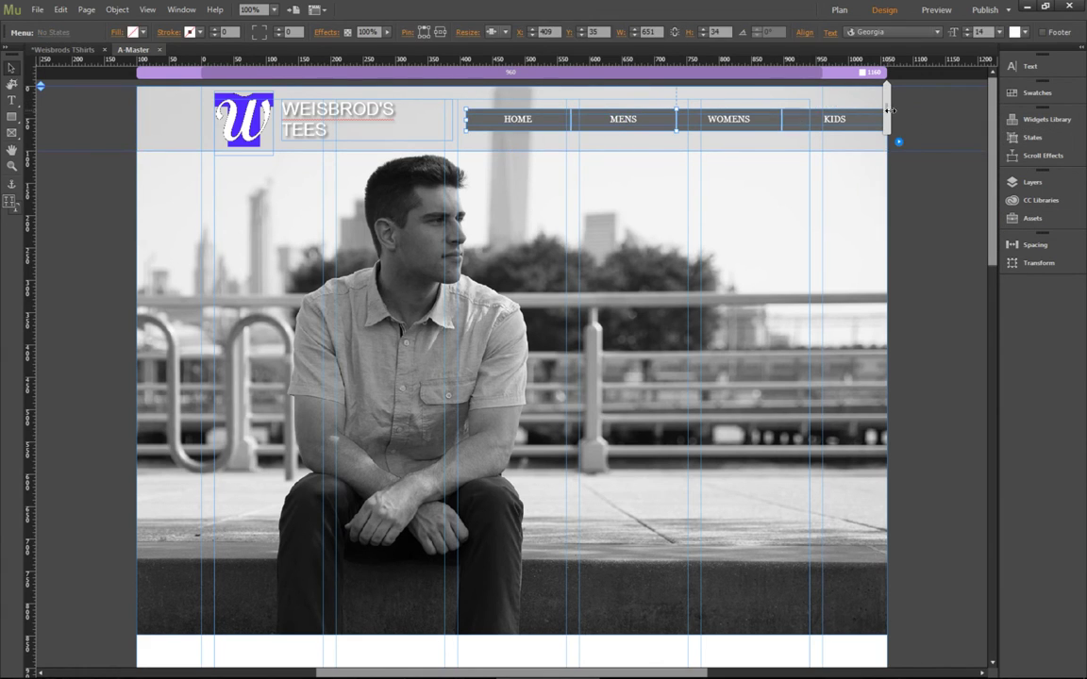
click(898, 142)
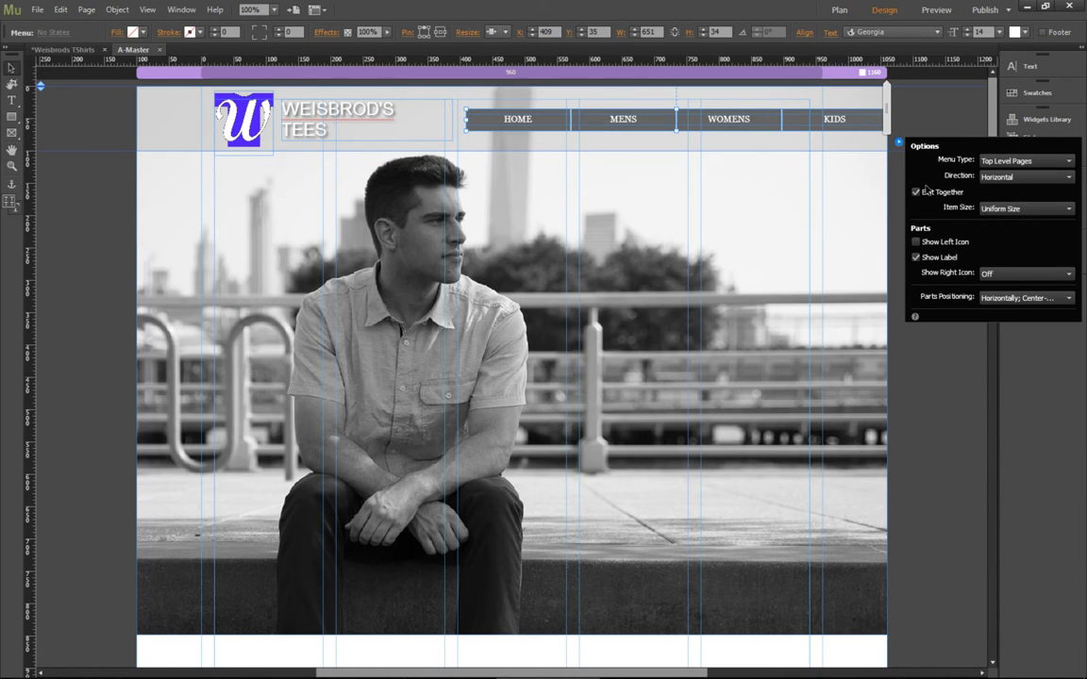
click(917, 115)
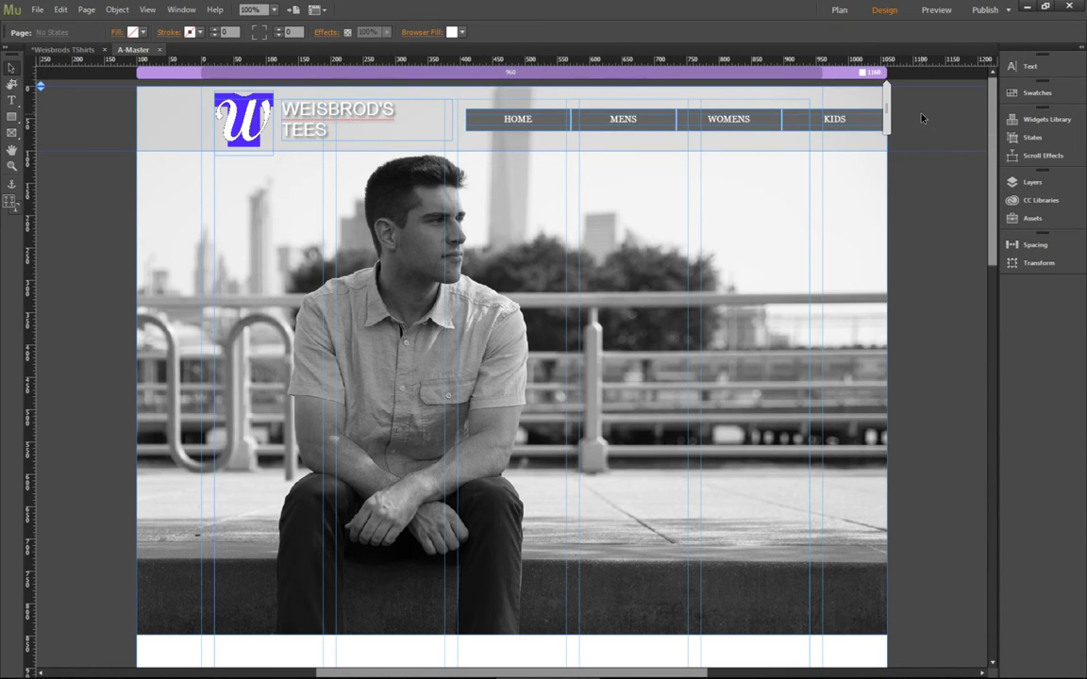
click(505, 125)
click(507, 125)
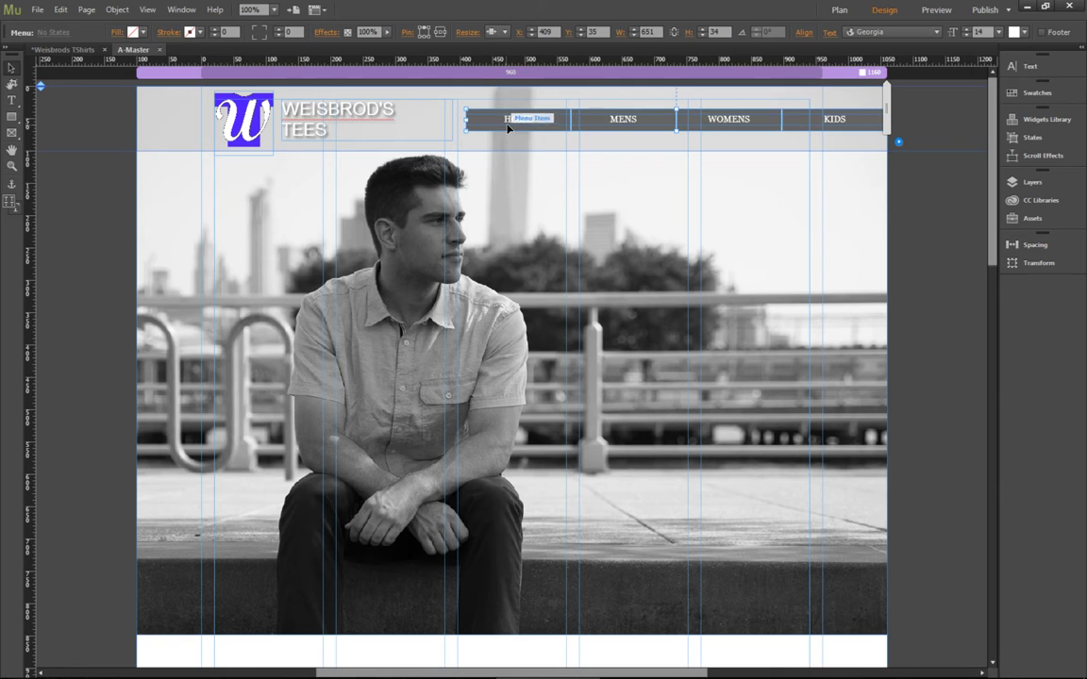
click(921, 220)
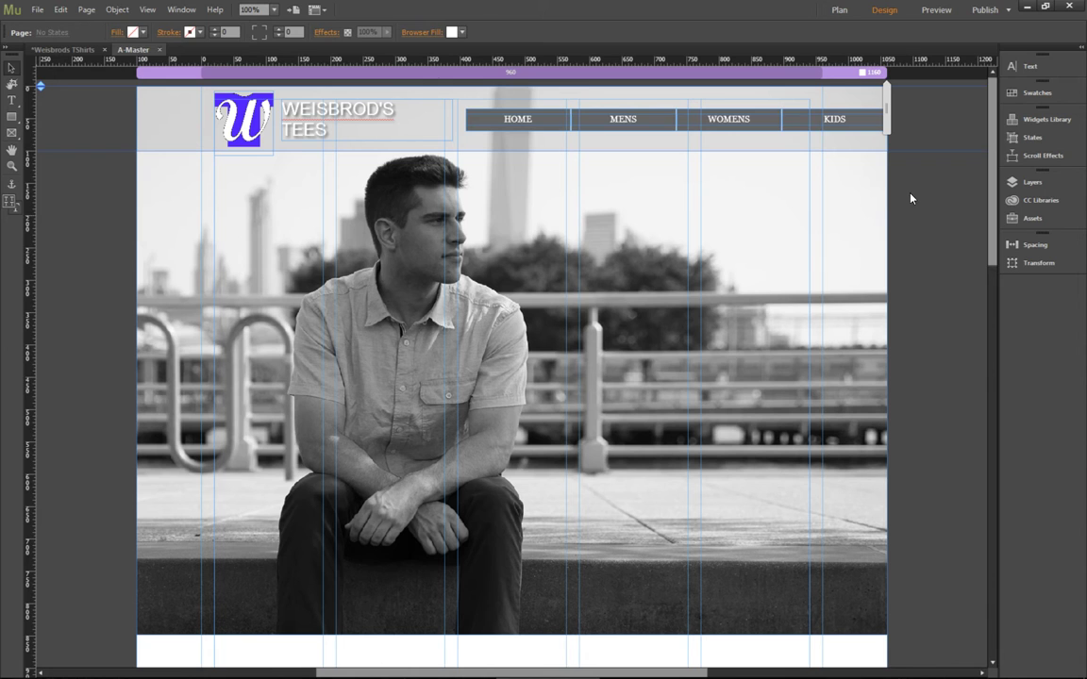
Preview the A-Master page in the browser, open the HOME page to check the menu's state colors, and return to Muse
key(ctrl+shift+e)
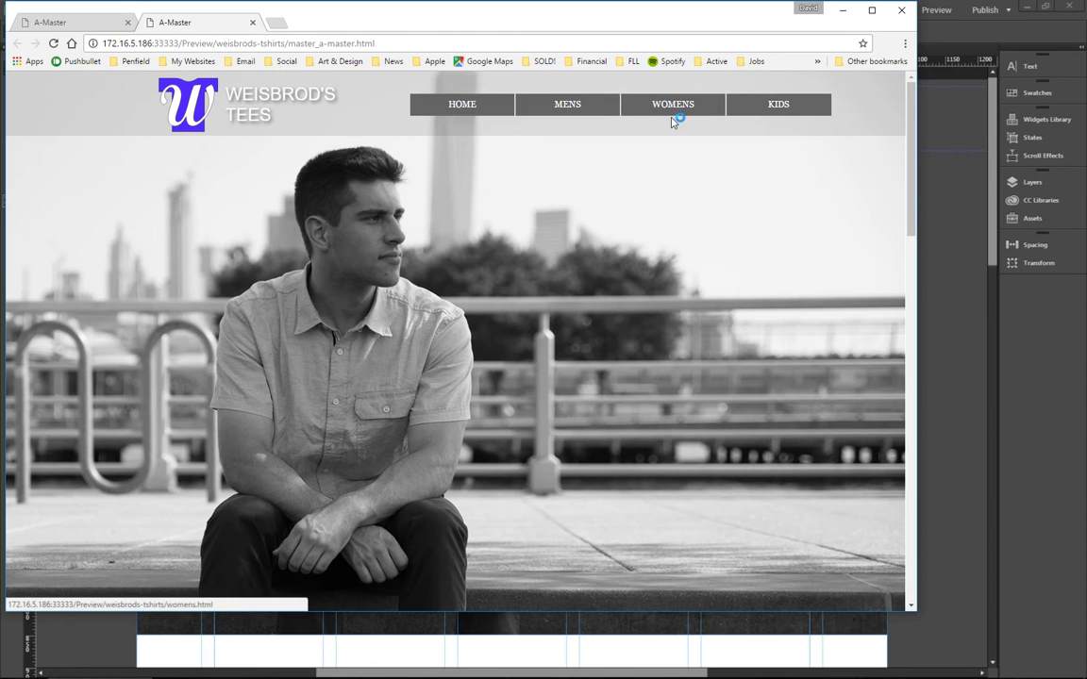
click(490, 112)
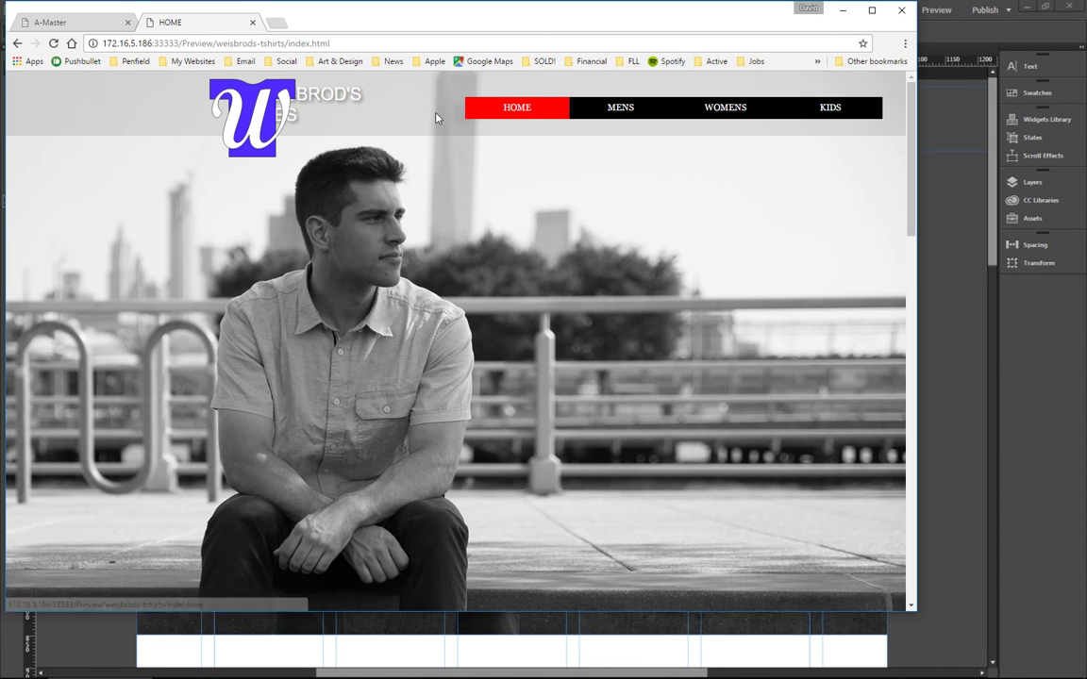
click(529, 111)
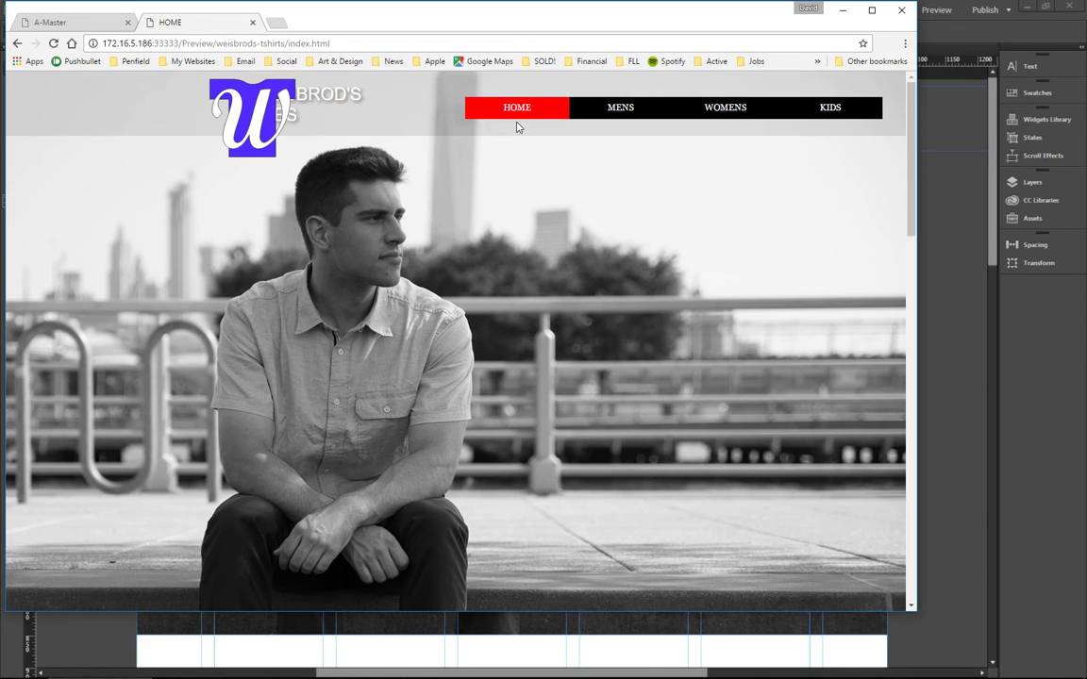
mouse_move(619, 118)
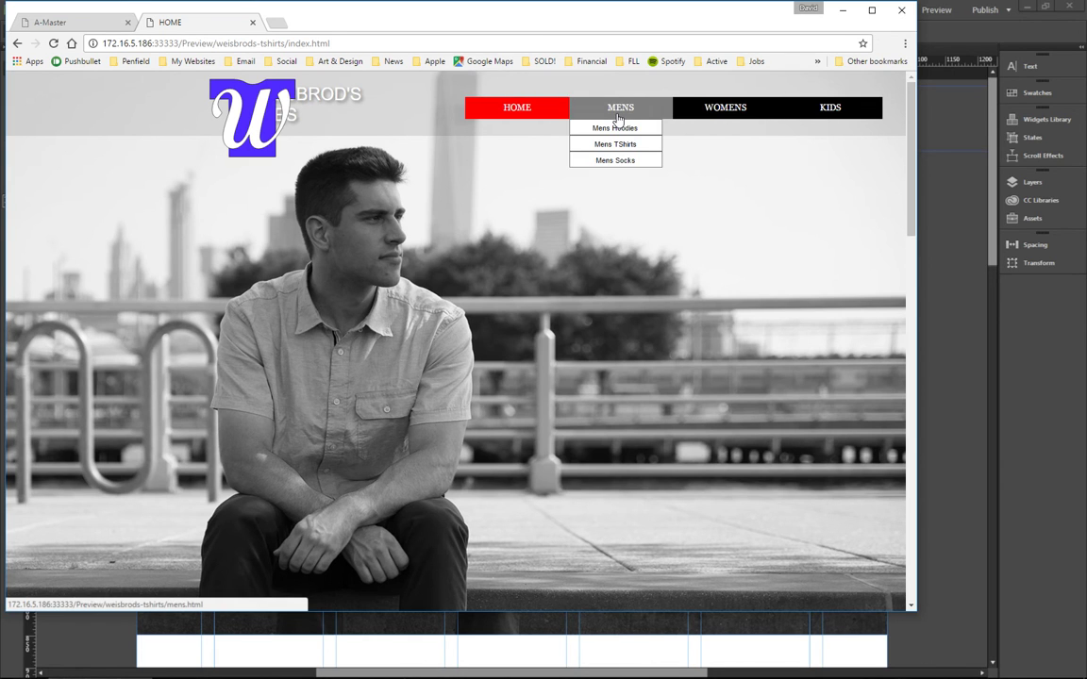
key(alt+Tab)
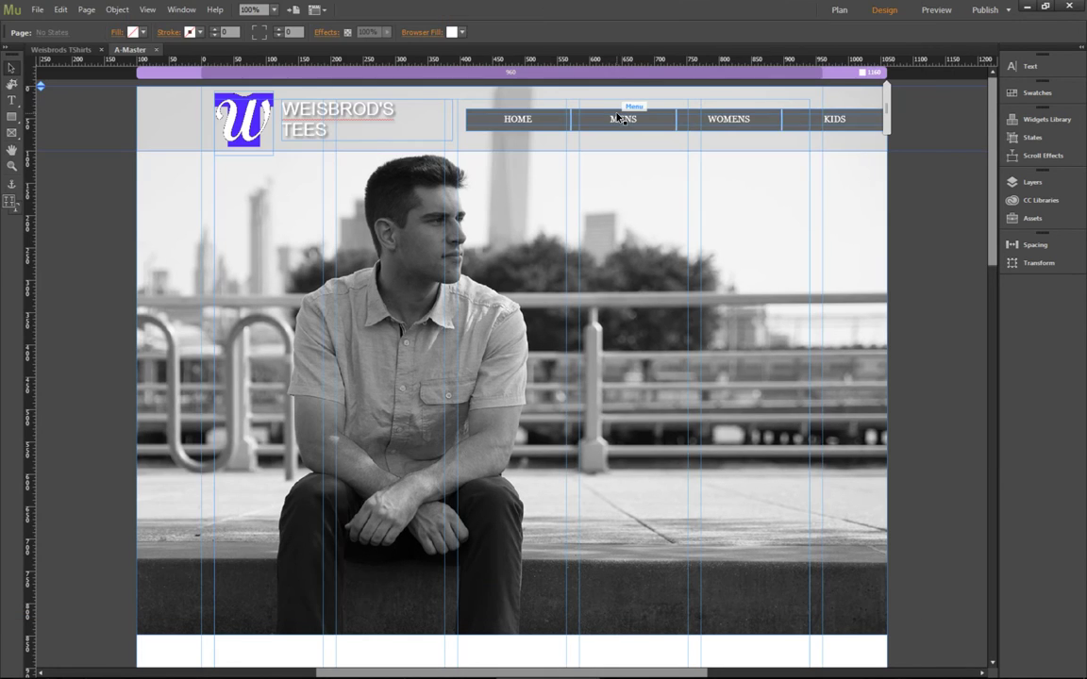
Examine the HOME menu item's Normal, Rollover, Mouse Down and Active states
click(534, 120)
click(531, 120)
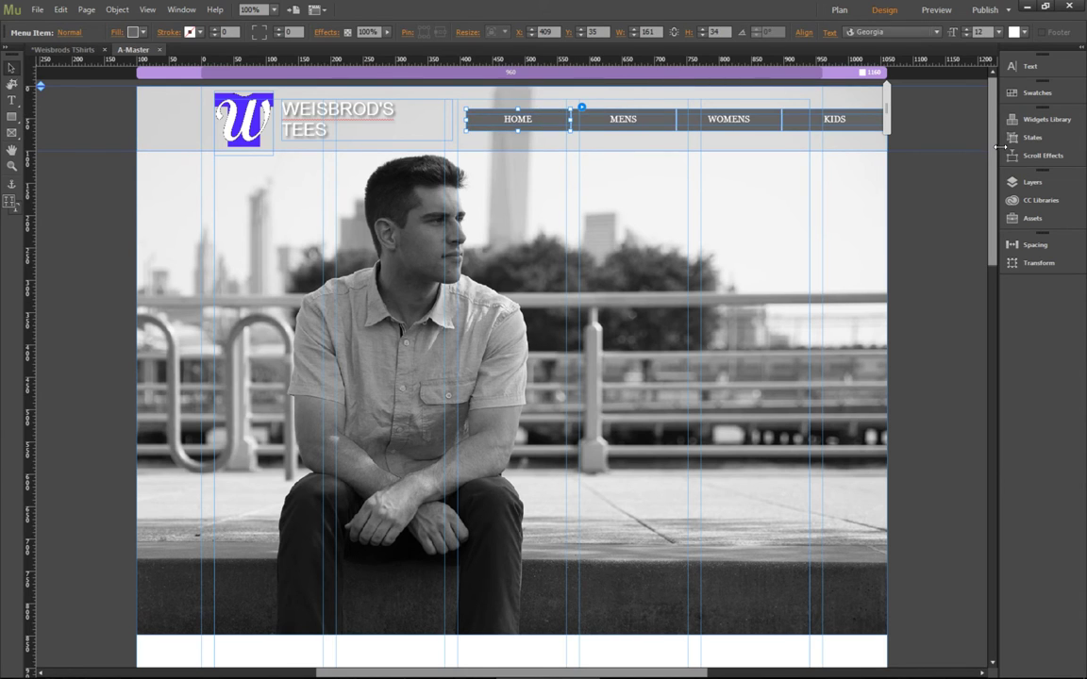
click(1030, 139)
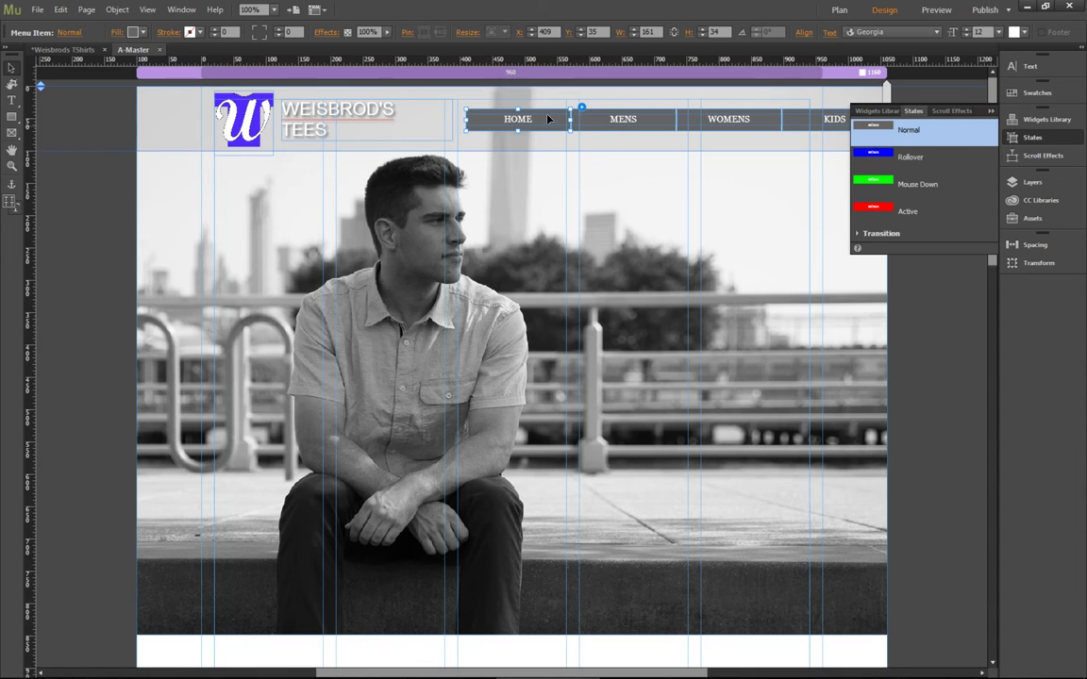
click(928, 187)
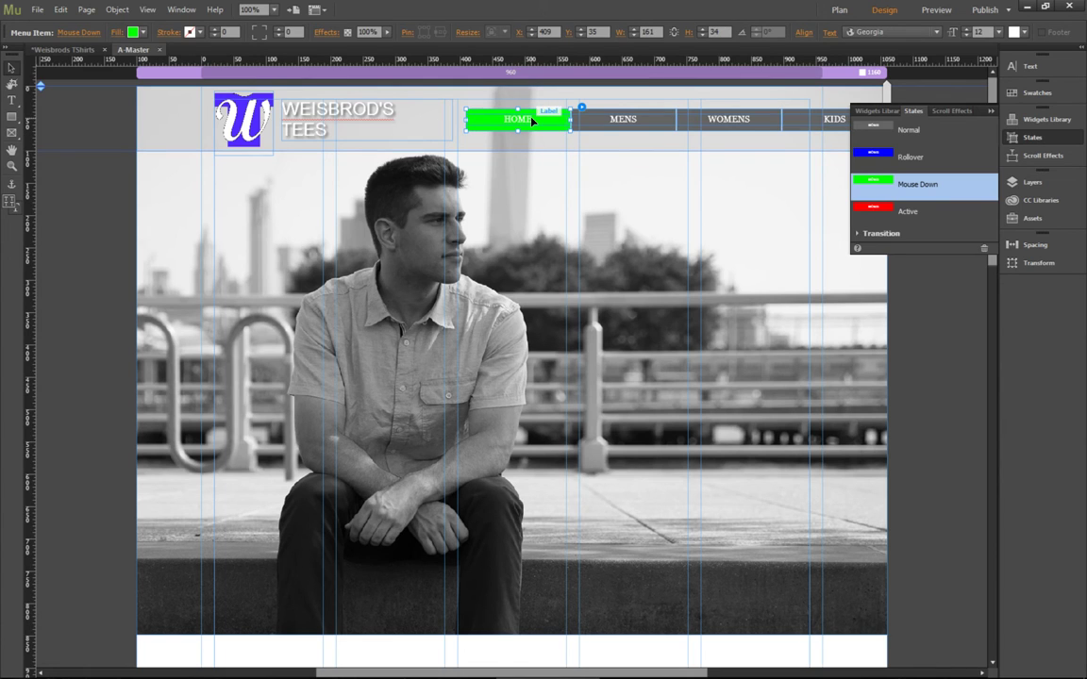
click(876, 156)
click(879, 184)
click(878, 210)
click(879, 184)
click(887, 153)
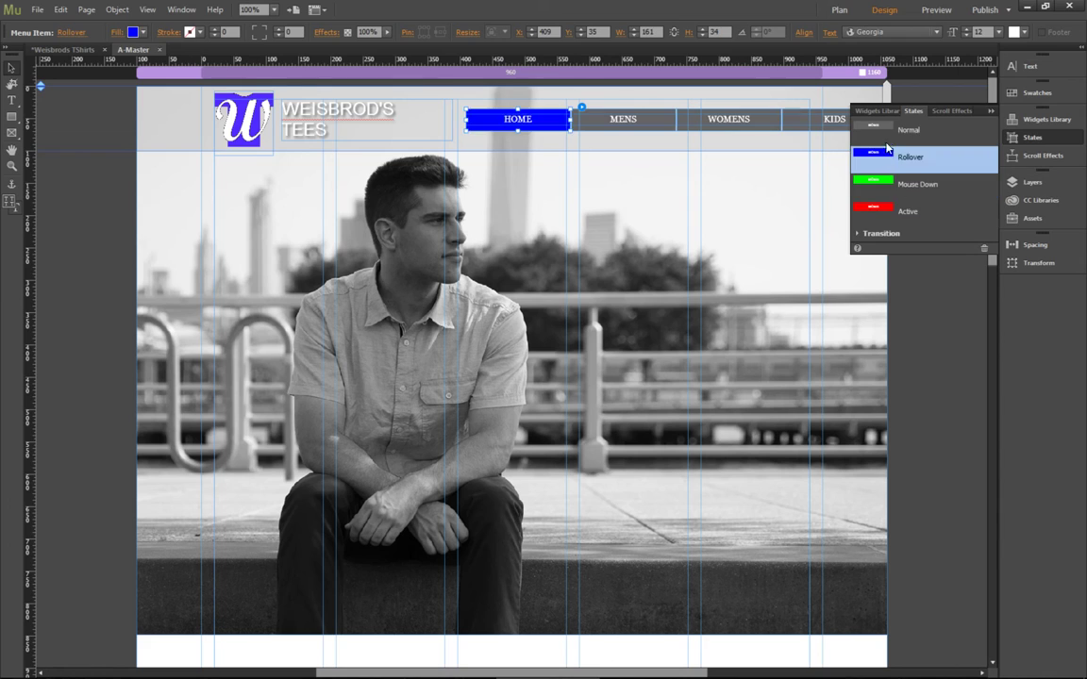
click(887, 132)
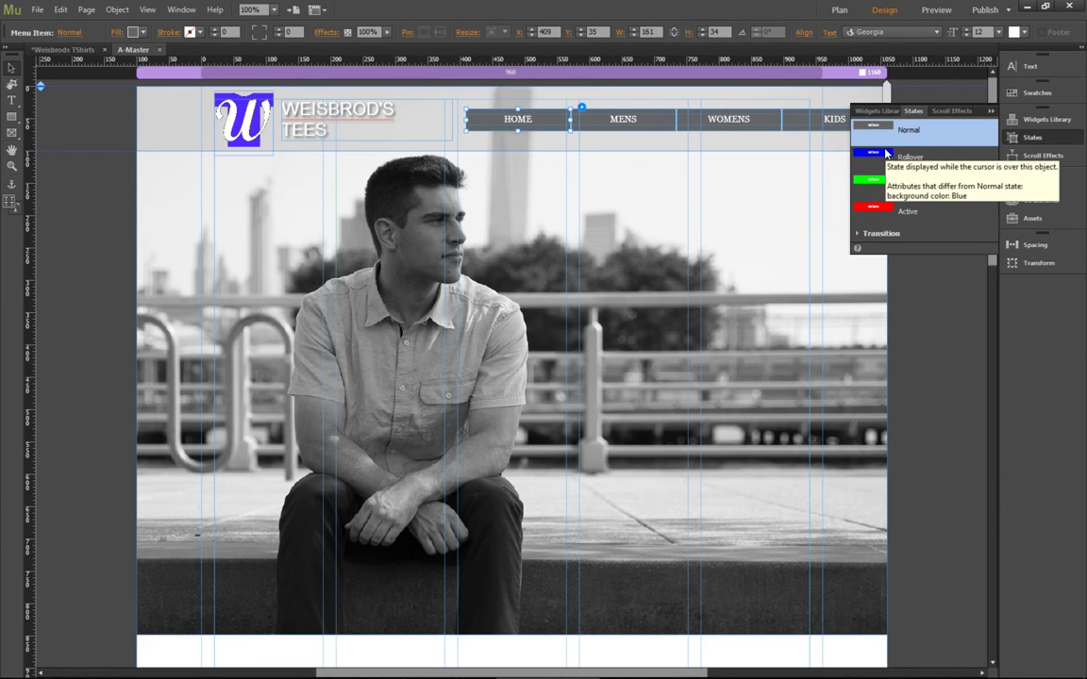
Set the HOME label's Rollover text color to Black, 000000, and check the rollover in a browser preview
click(887, 154)
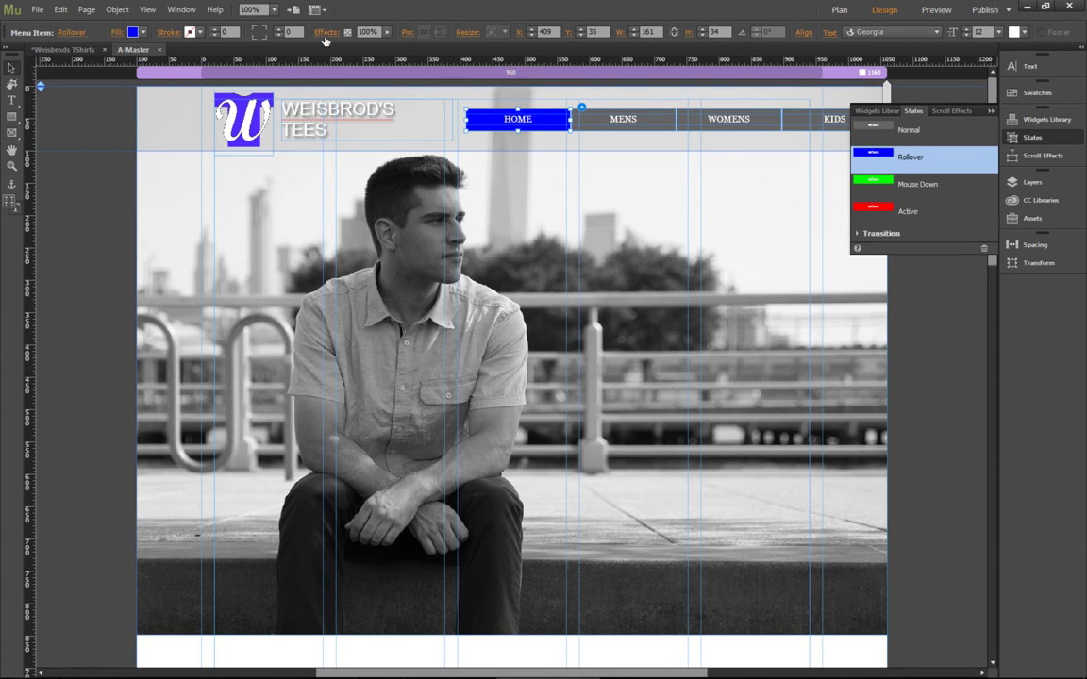
click(539, 126)
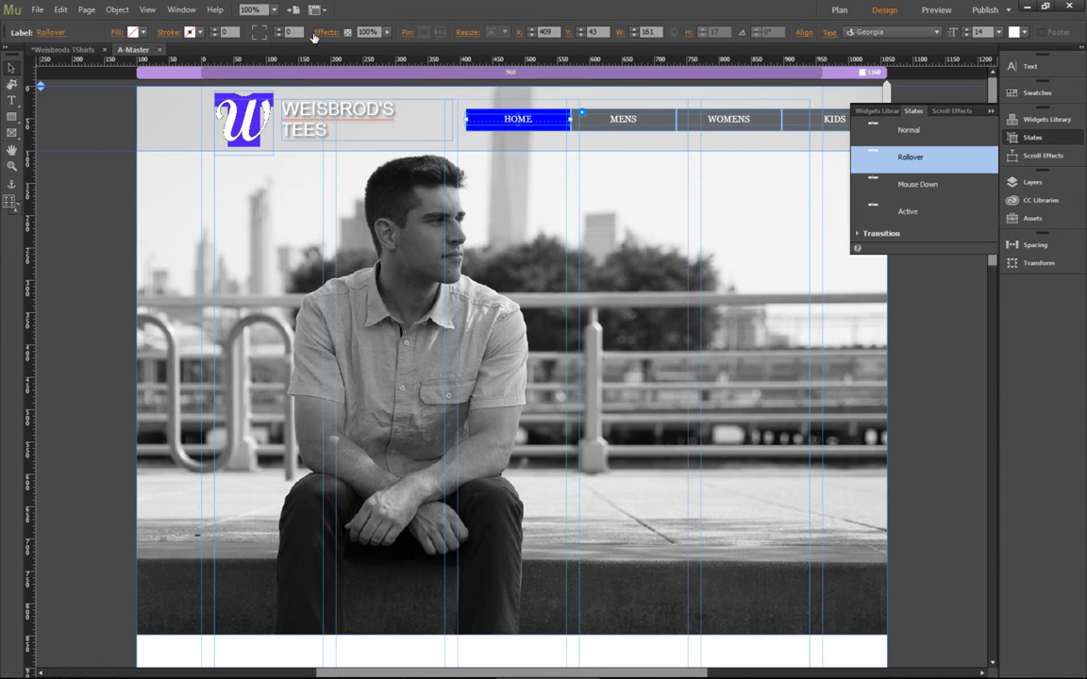
click(12, 102)
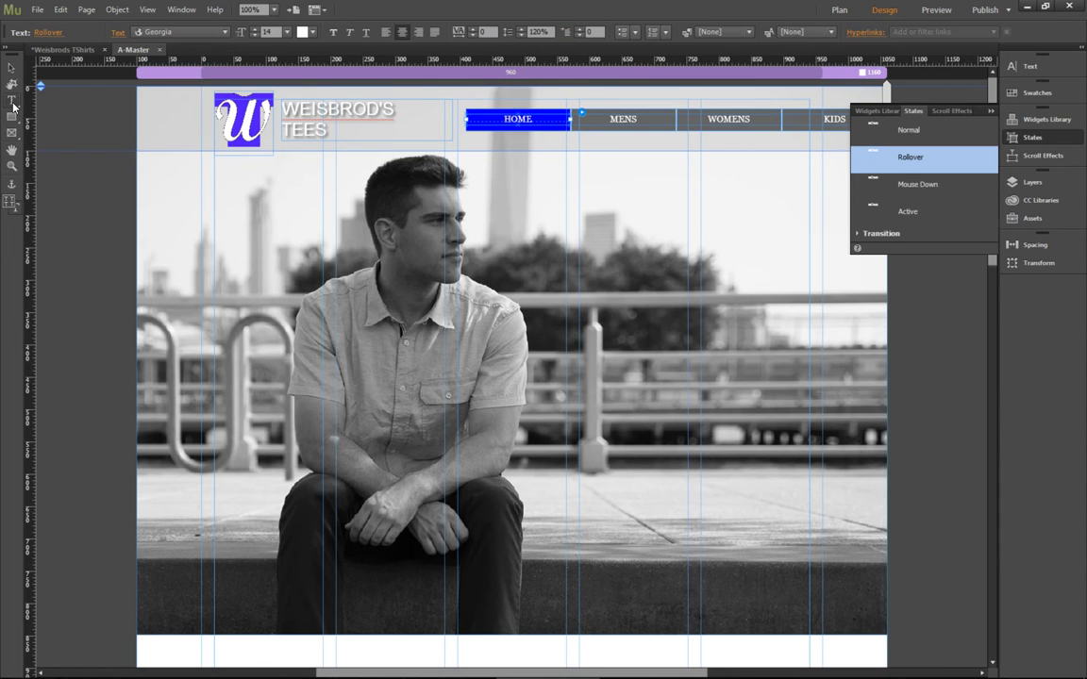
click(314, 34)
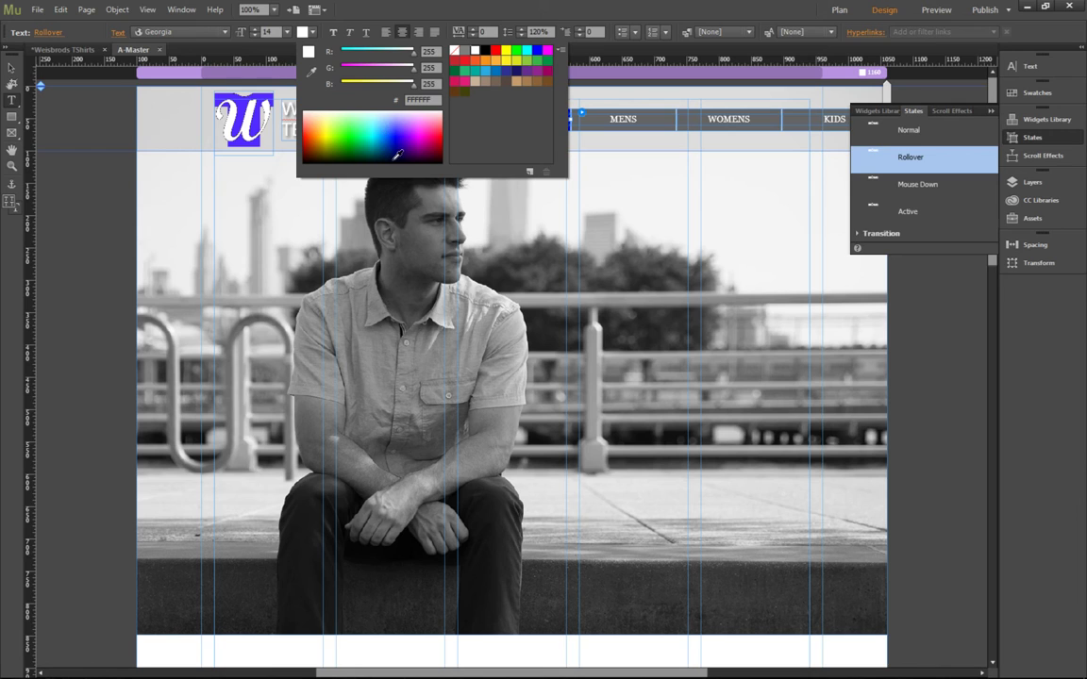
click(400, 159)
click(486, 52)
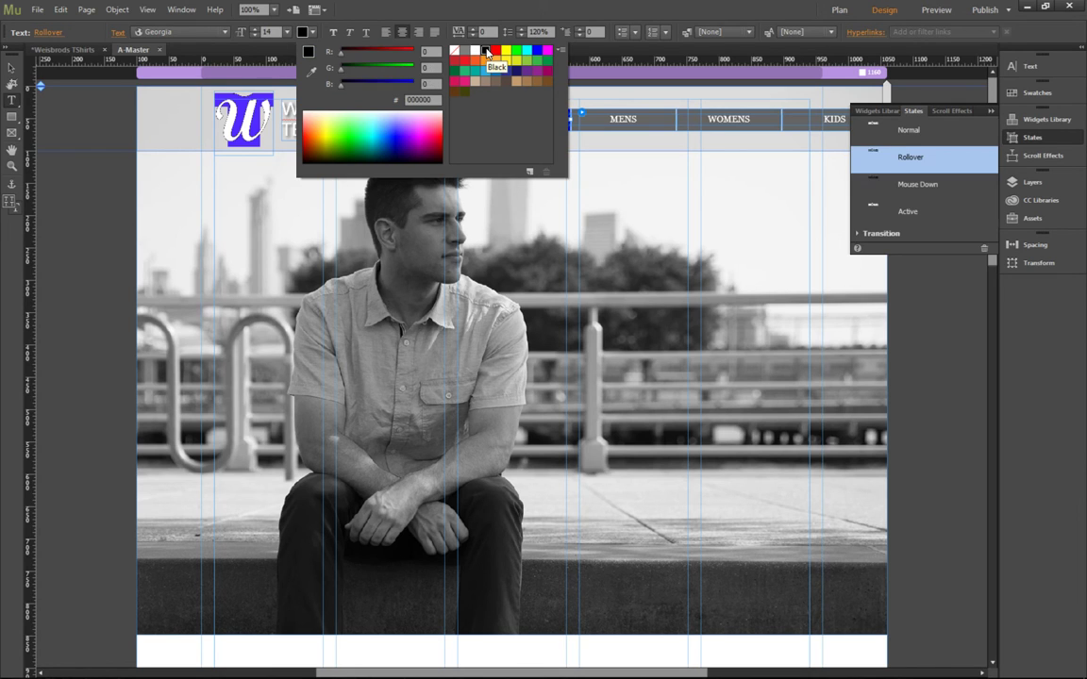
click(436, 8)
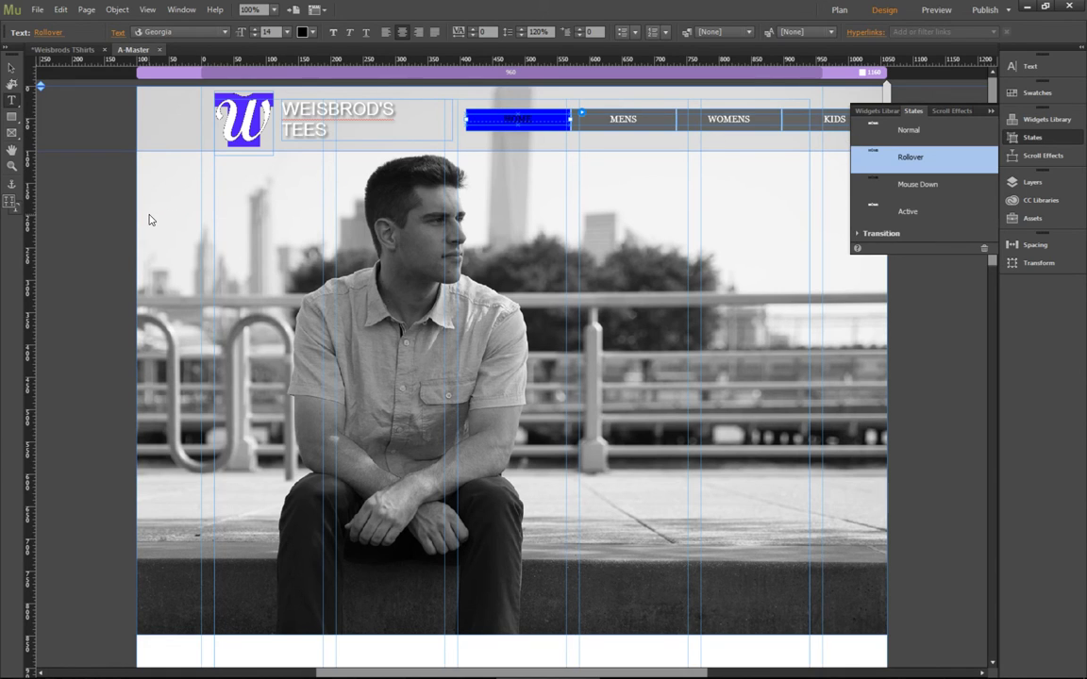
key(ctrl+shift+e)
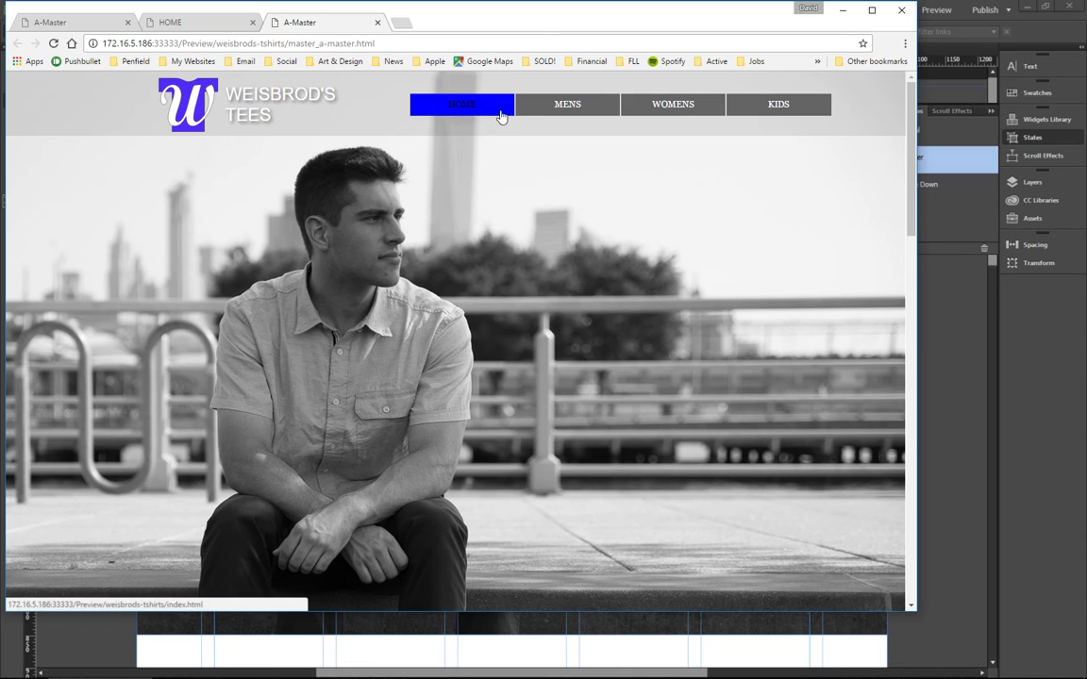
key(alt+Tab)
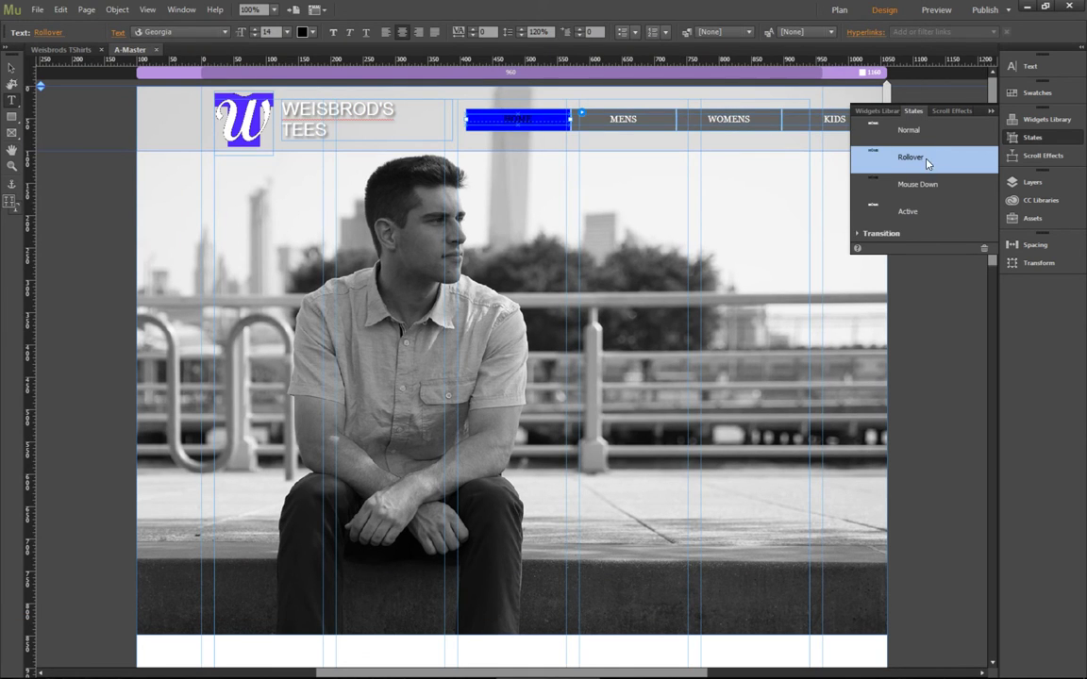
Set the HOME menu item's Rollover state fill to white
click(11, 69)
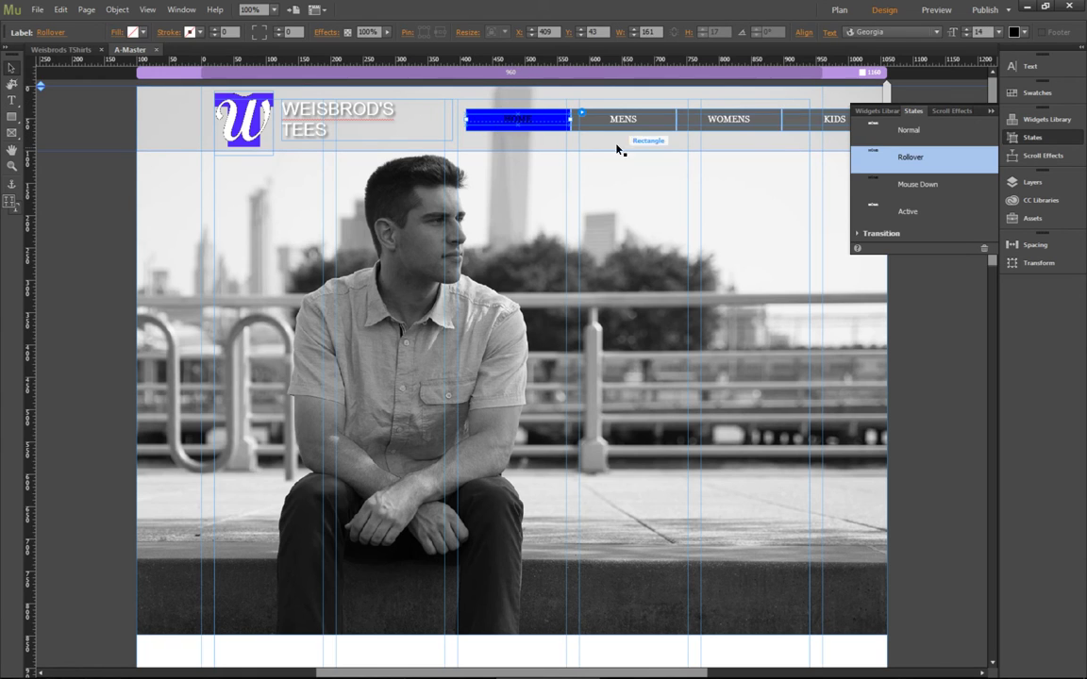
click(496, 129)
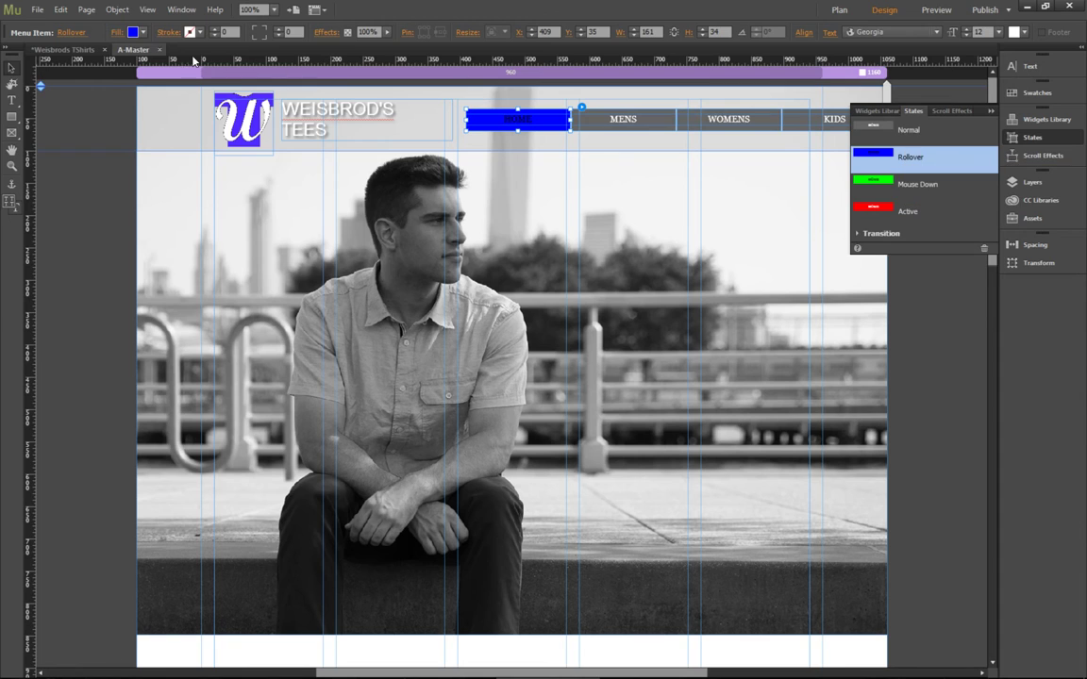
click(134, 32)
click(295, 50)
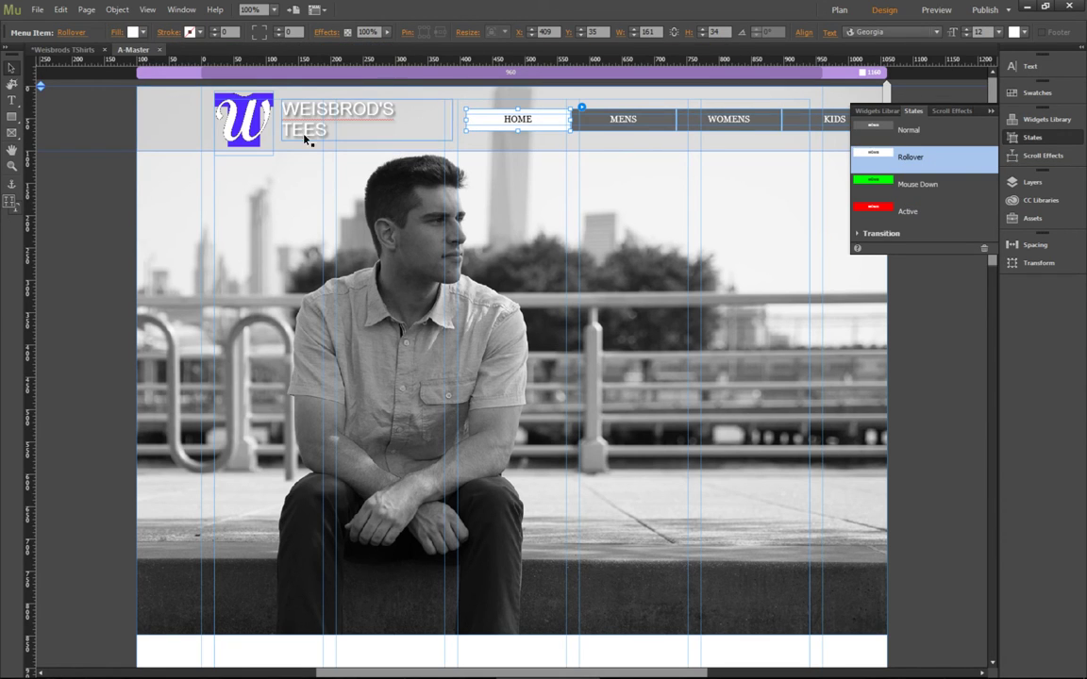
Save the site, preview the A-Master page in the browser, and return to Muse
key(ctrl+s)
key(ctrl+shift+e)
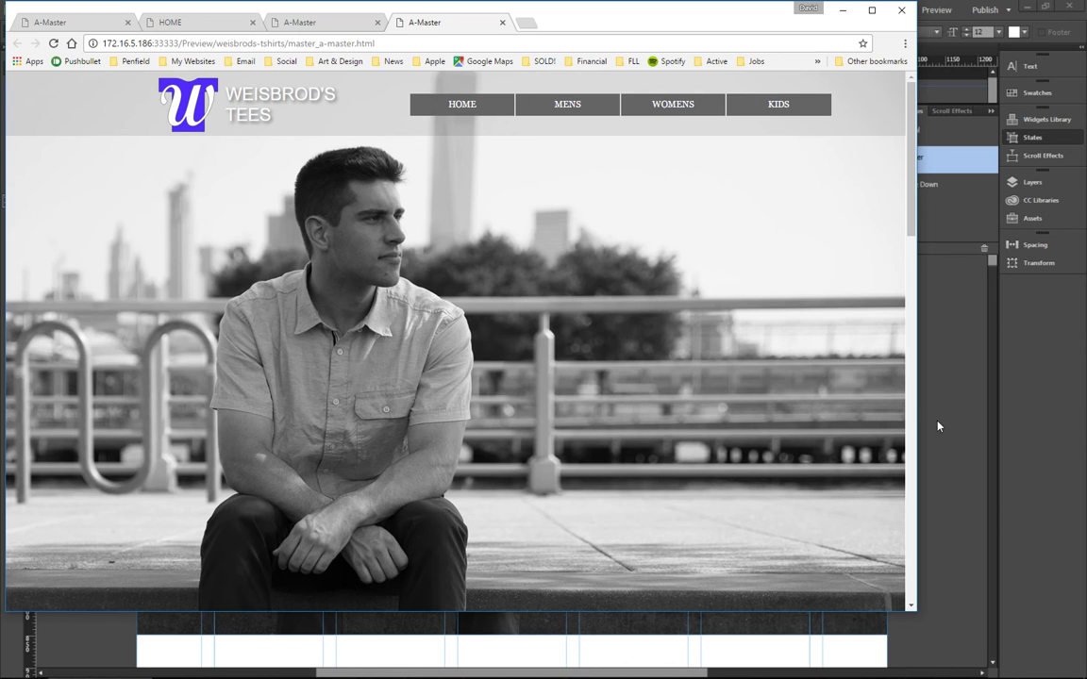
key(alt+Tab)
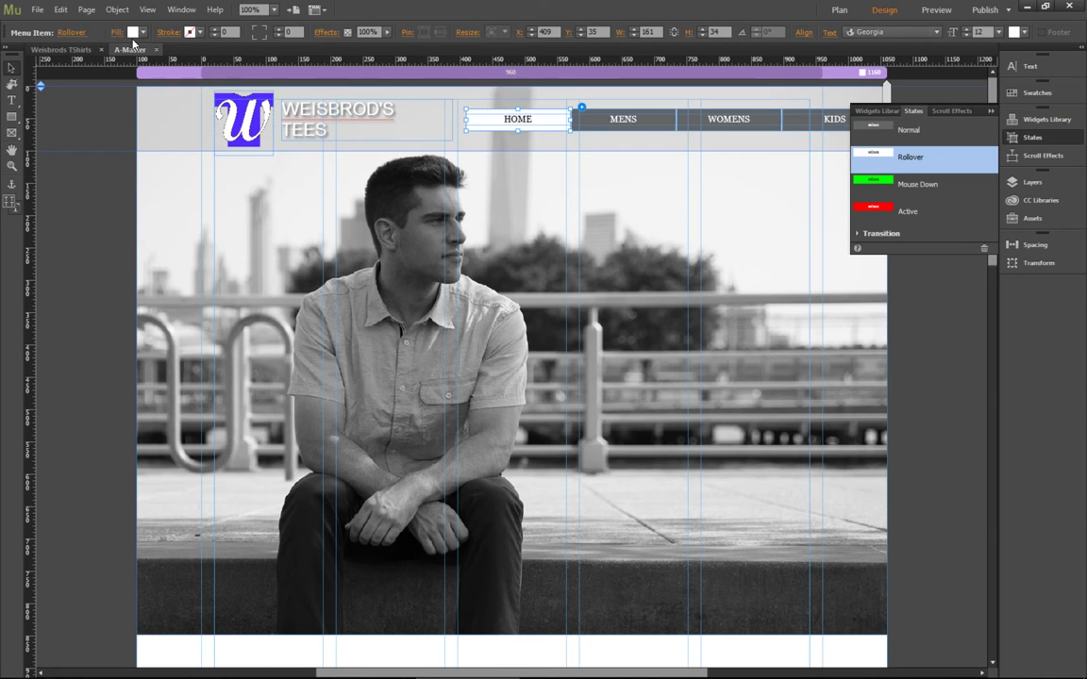
Check the WOMENS menu item's Rollover state and review the navigation menu's options
click(118, 35)
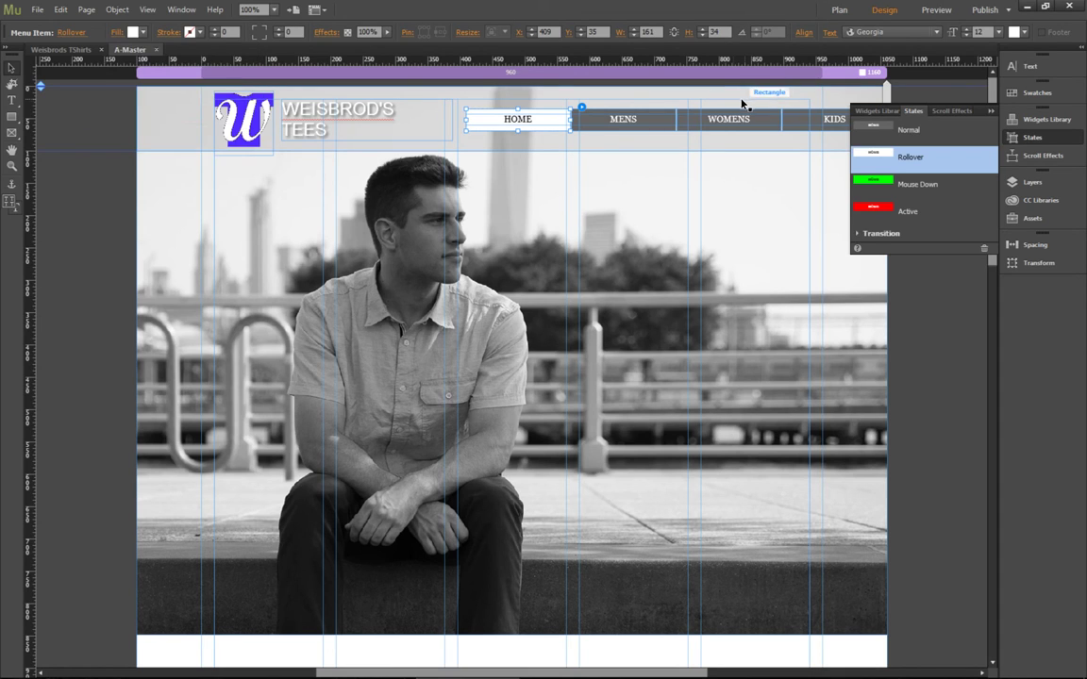
click(713, 116)
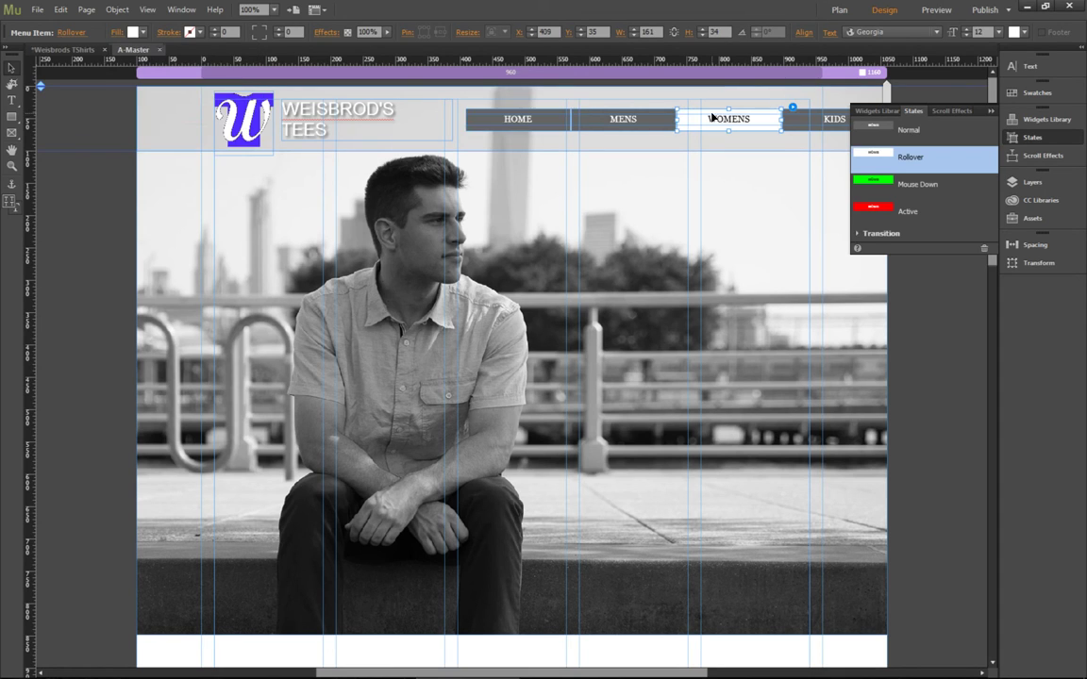
click(1050, 139)
click(946, 121)
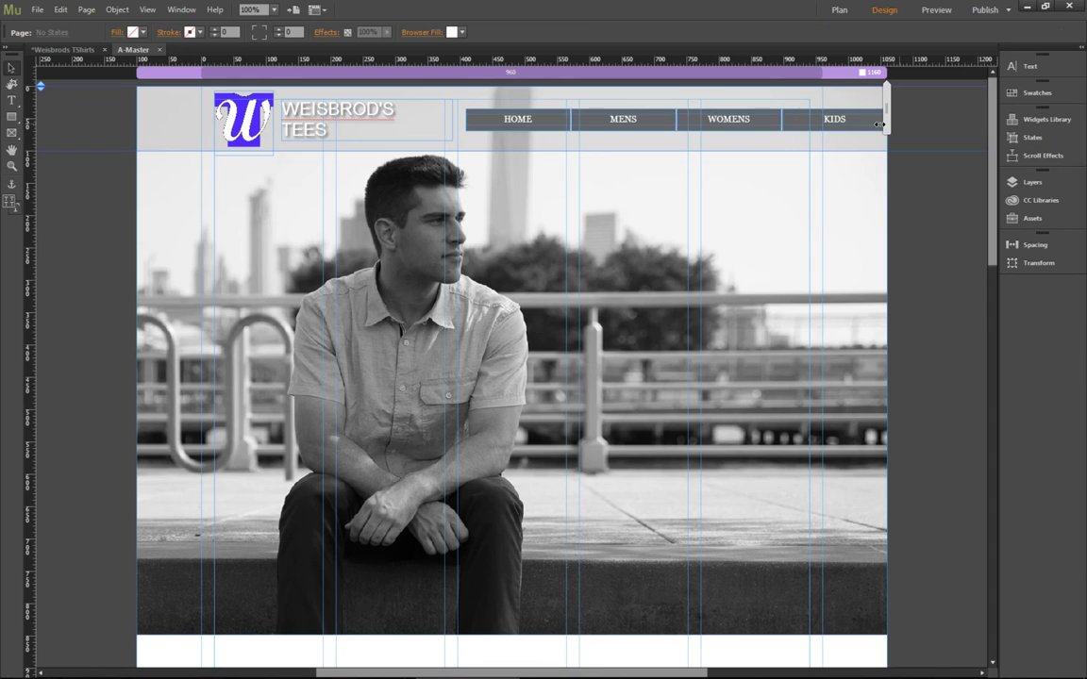
click(857, 115)
click(898, 142)
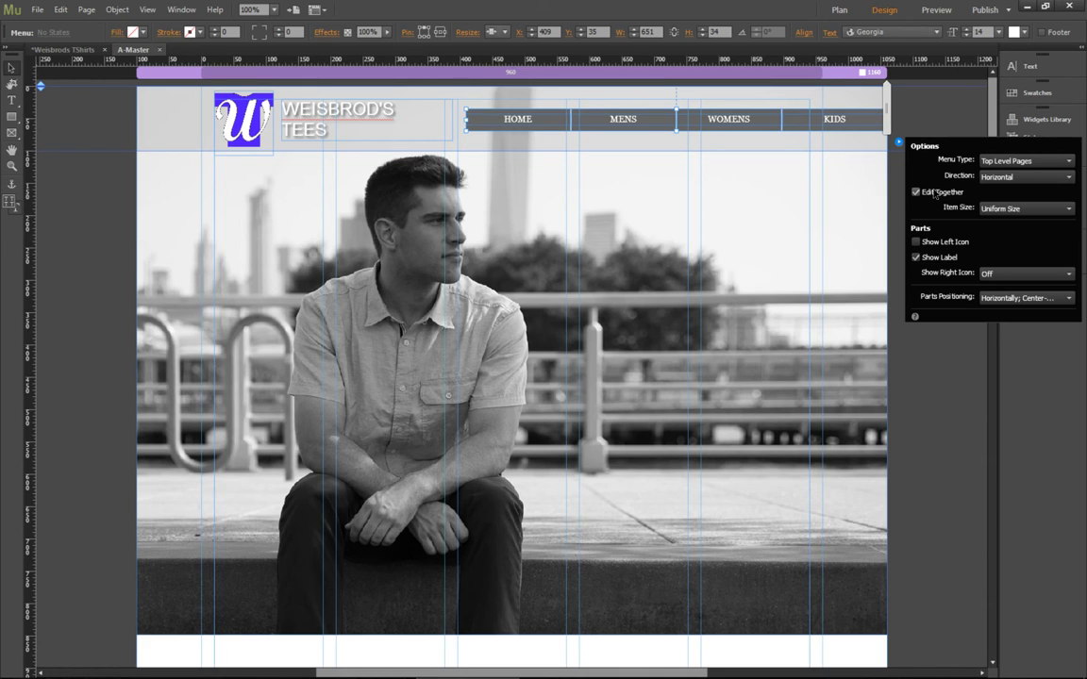
click(903, 115)
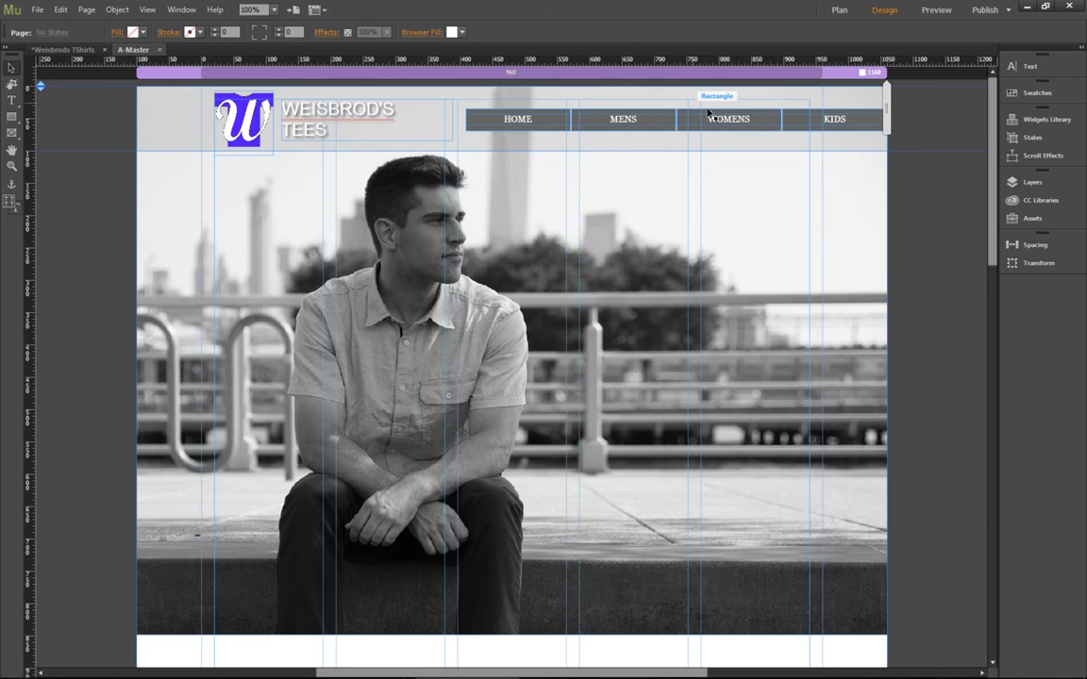
Set the navigation menu's Menu Type to All Pages
click(758, 115)
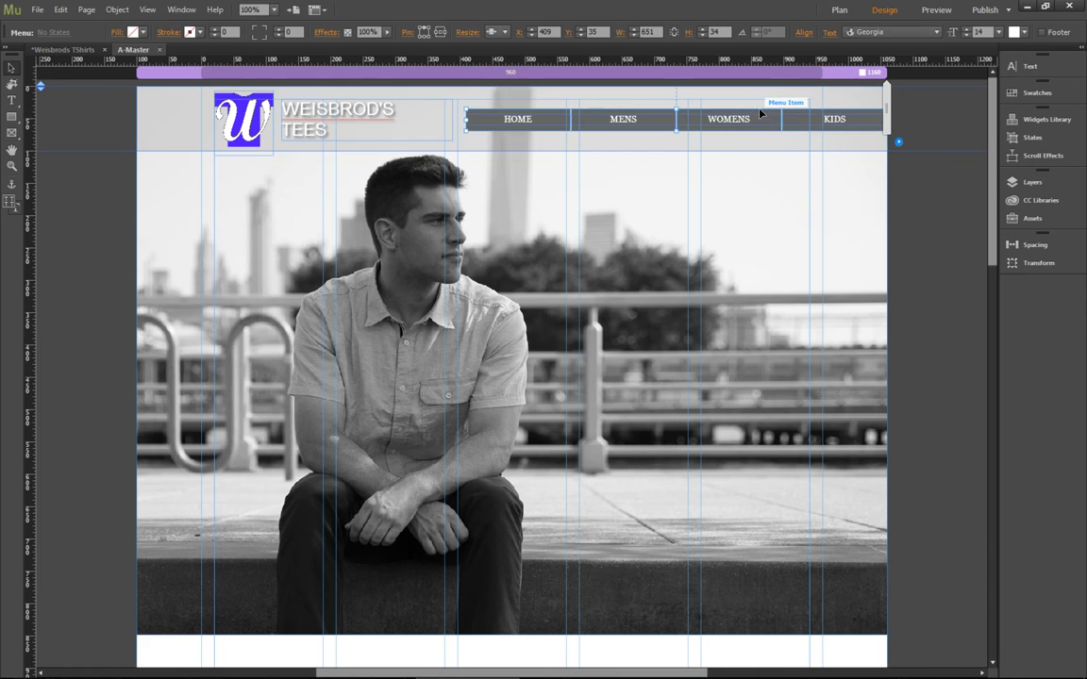
click(899, 143)
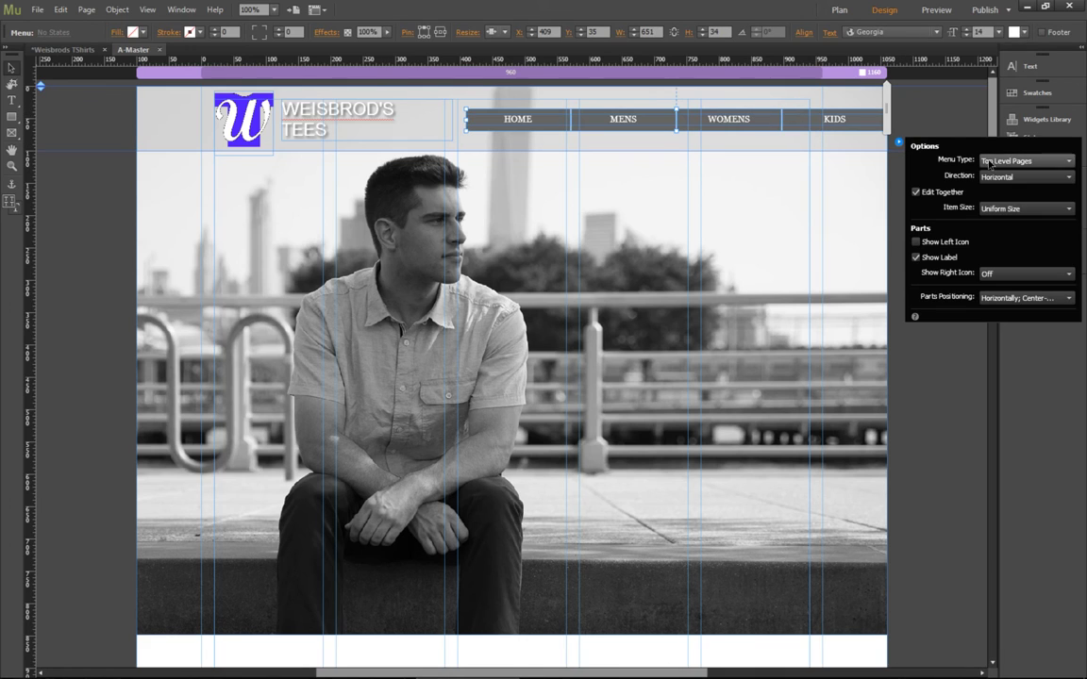
click(1024, 161)
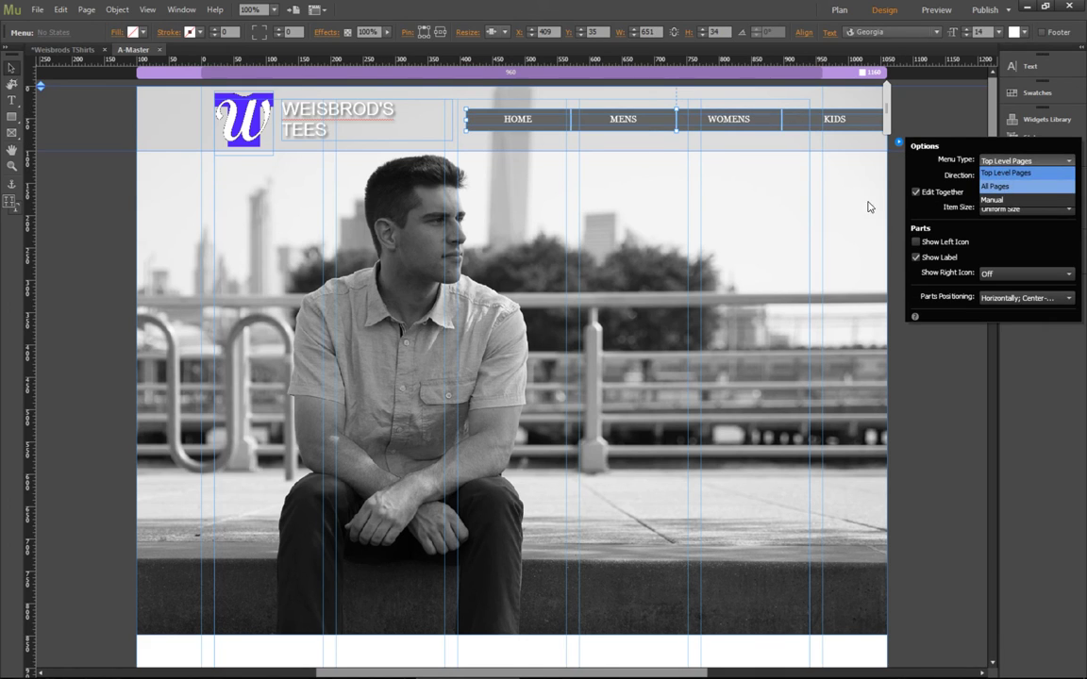
click(996, 186)
click(898, 151)
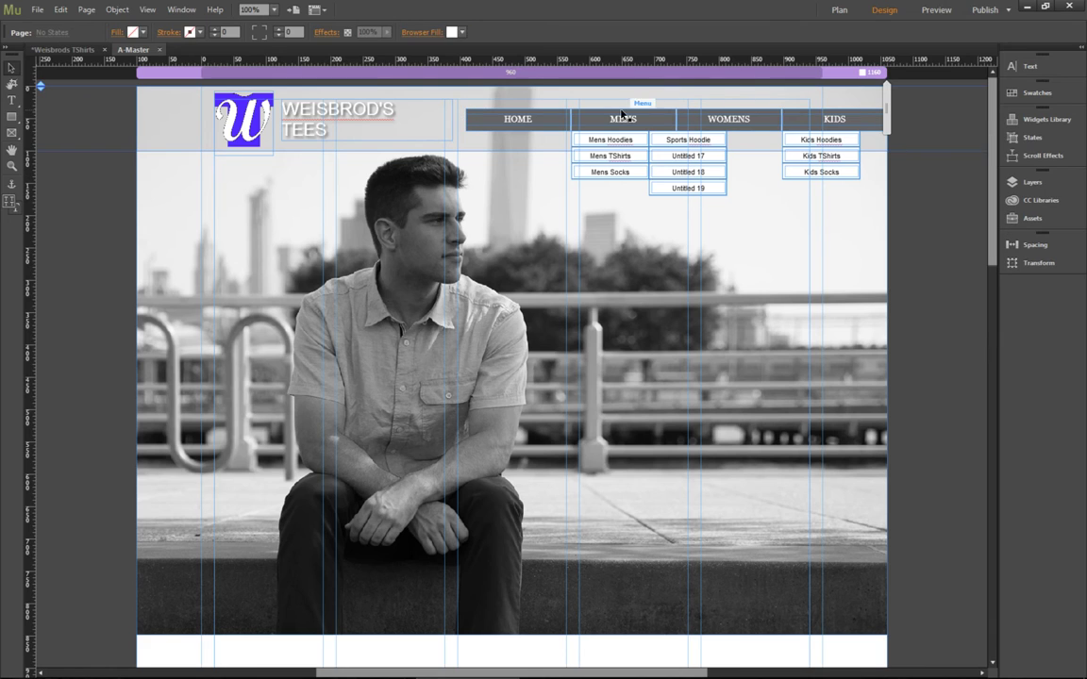
Inspect the submenus under KIDS, WOMENS and MENS, including the Mens TShirts entry
click(837, 120)
click(839, 122)
click(760, 124)
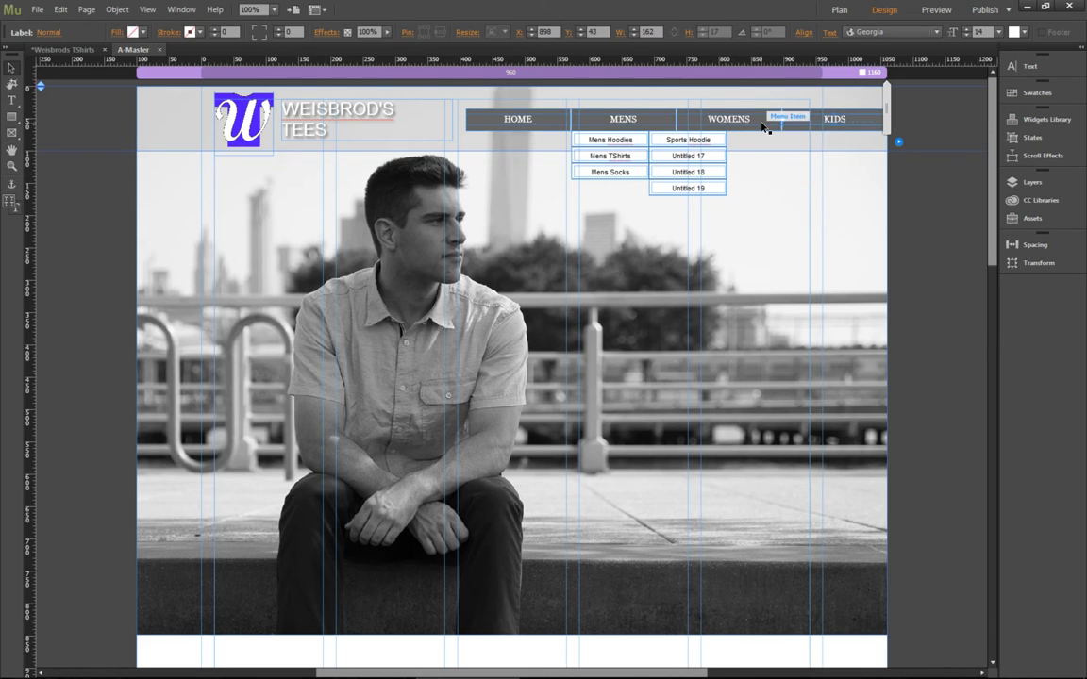
click(667, 120)
click(667, 121)
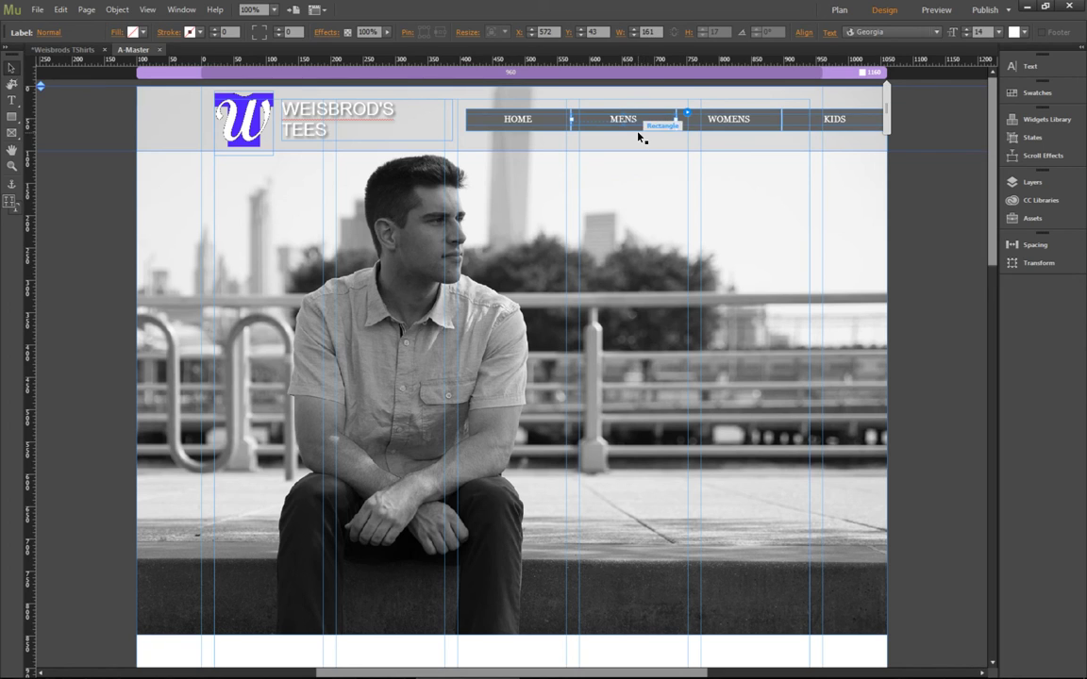
click(639, 126)
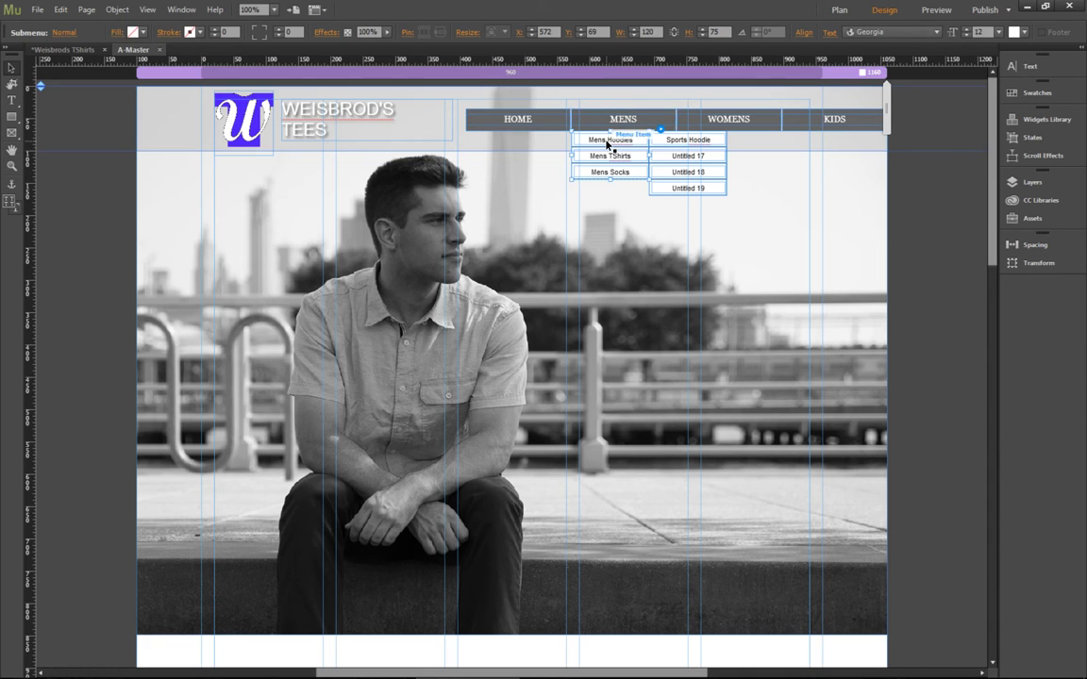
click(610, 161)
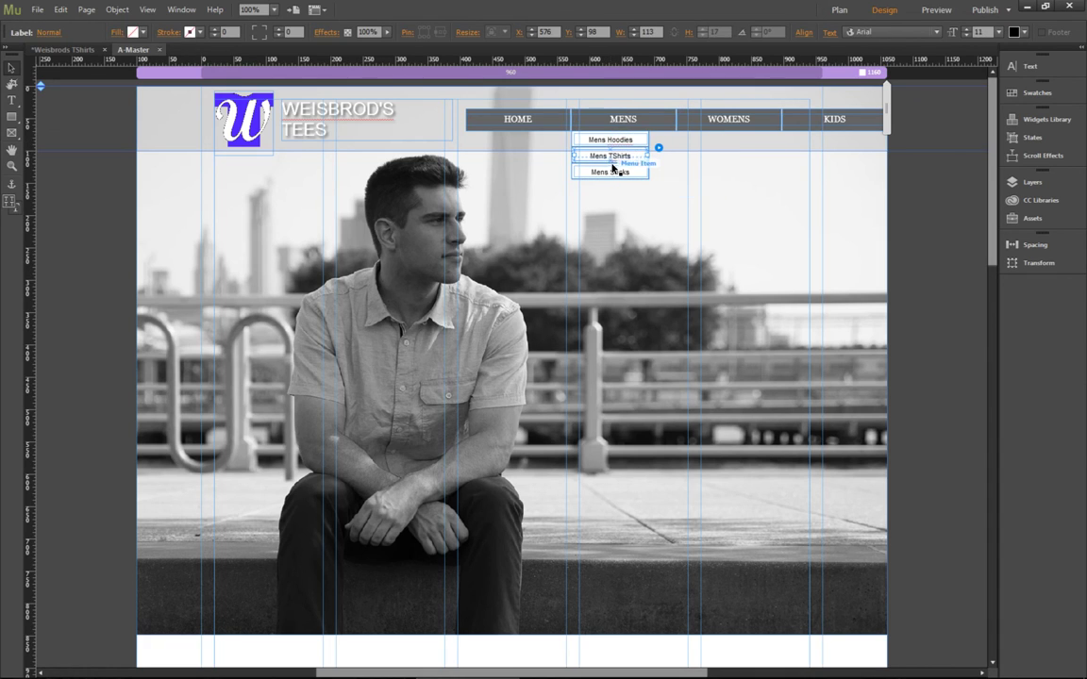
Examine the states of the Mens Hoodies and Sports Hoodie submenu items
click(610, 139)
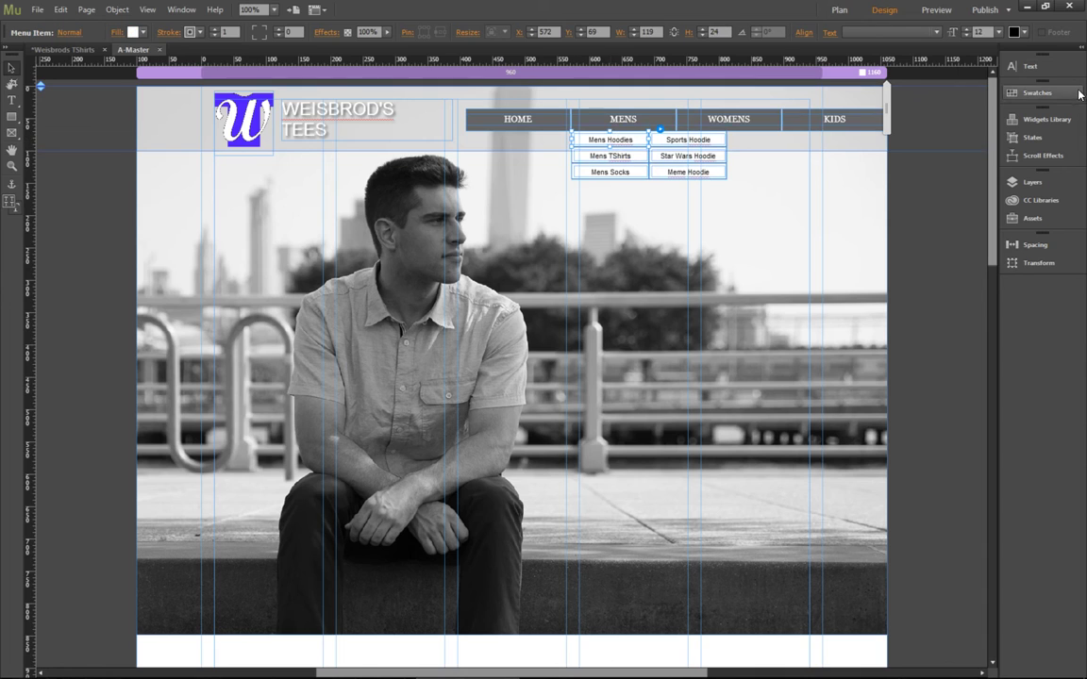
click(1035, 137)
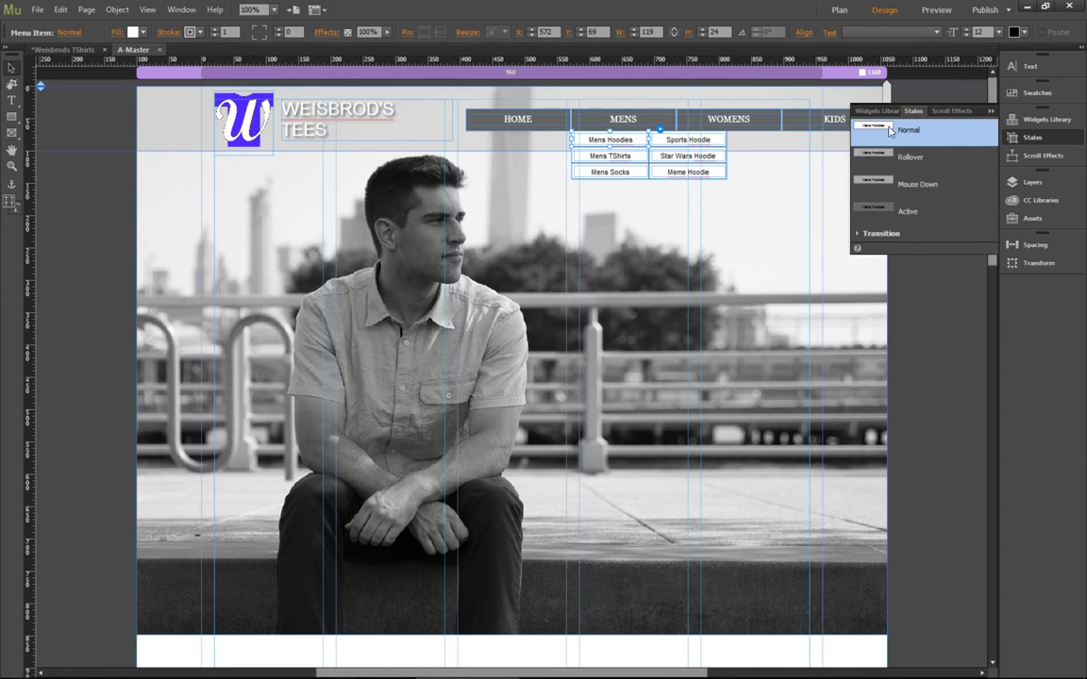
click(688, 141)
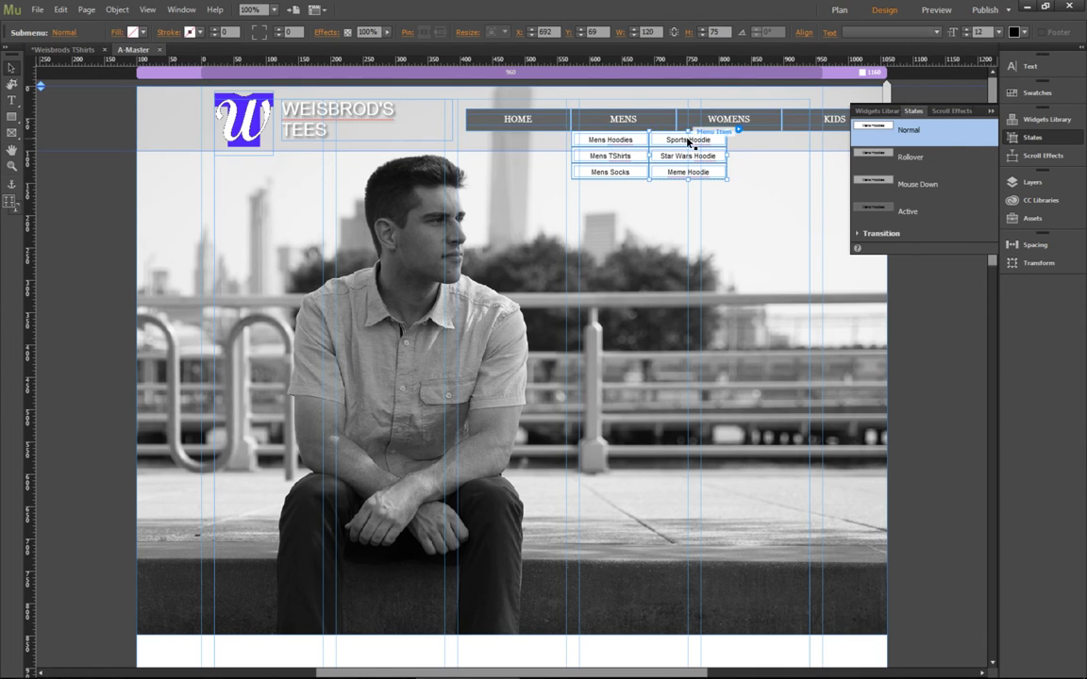
click(688, 140)
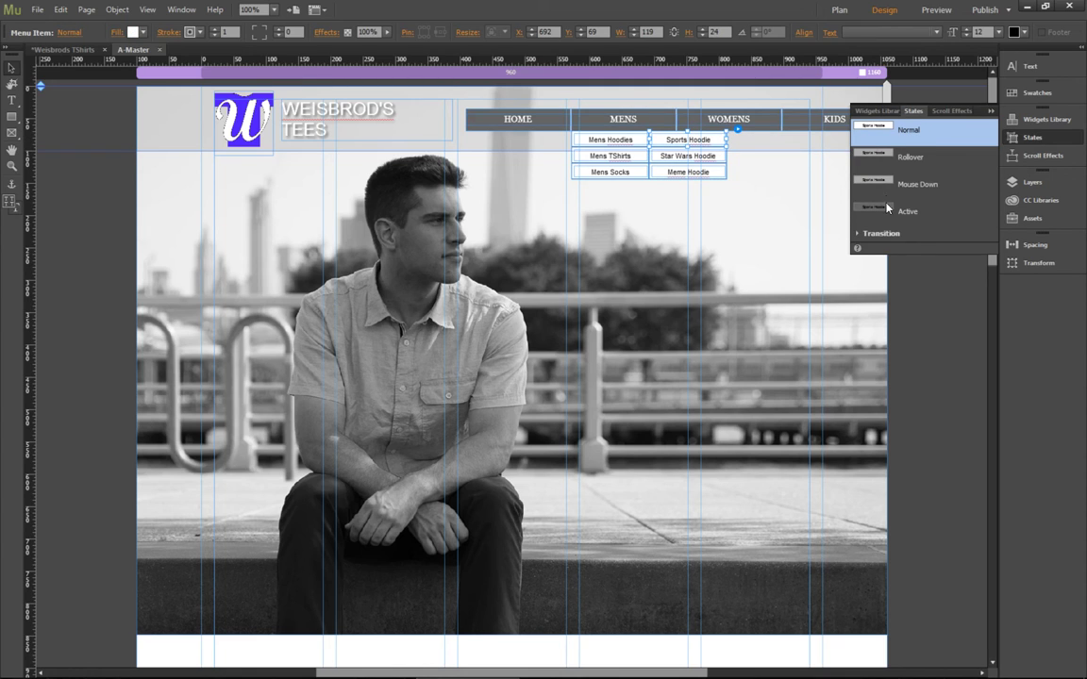
click(586, 139)
click(583, 139)
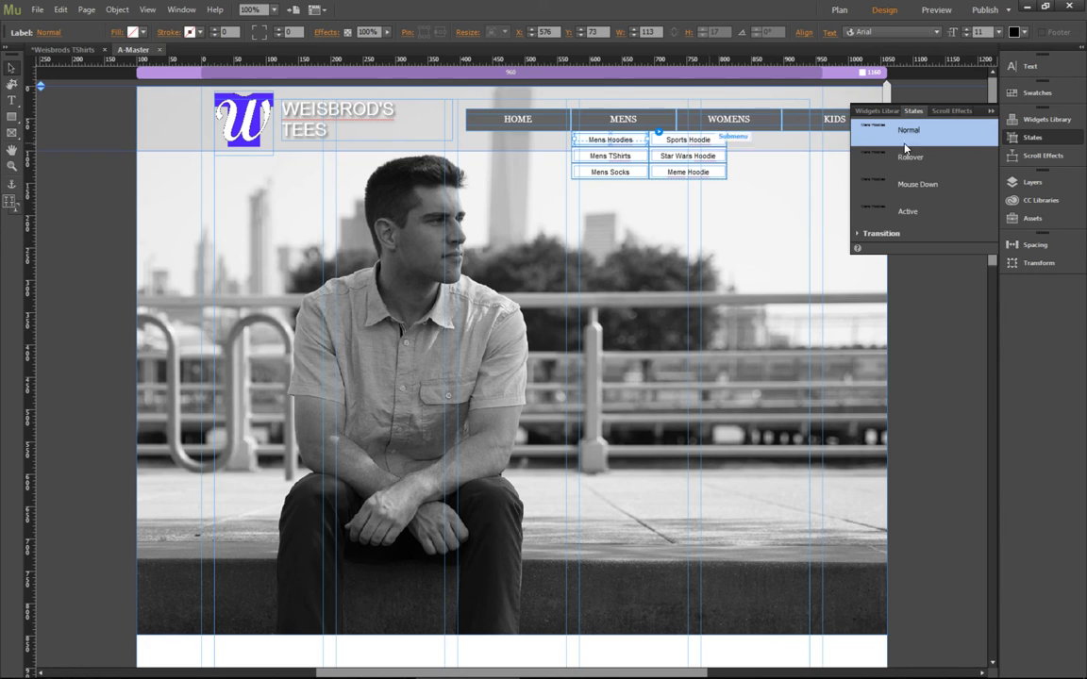
Set the Mens Hoodies submenu item's Rollover fill to cyan, 36FFF3
click(624, 142)
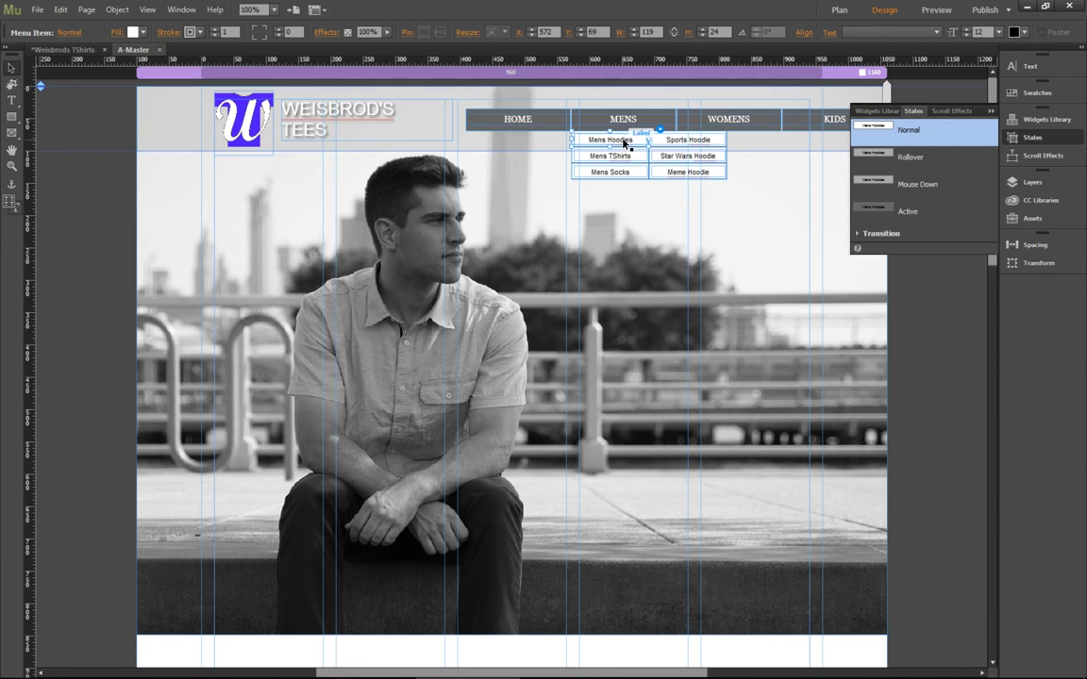
click(912, 158)
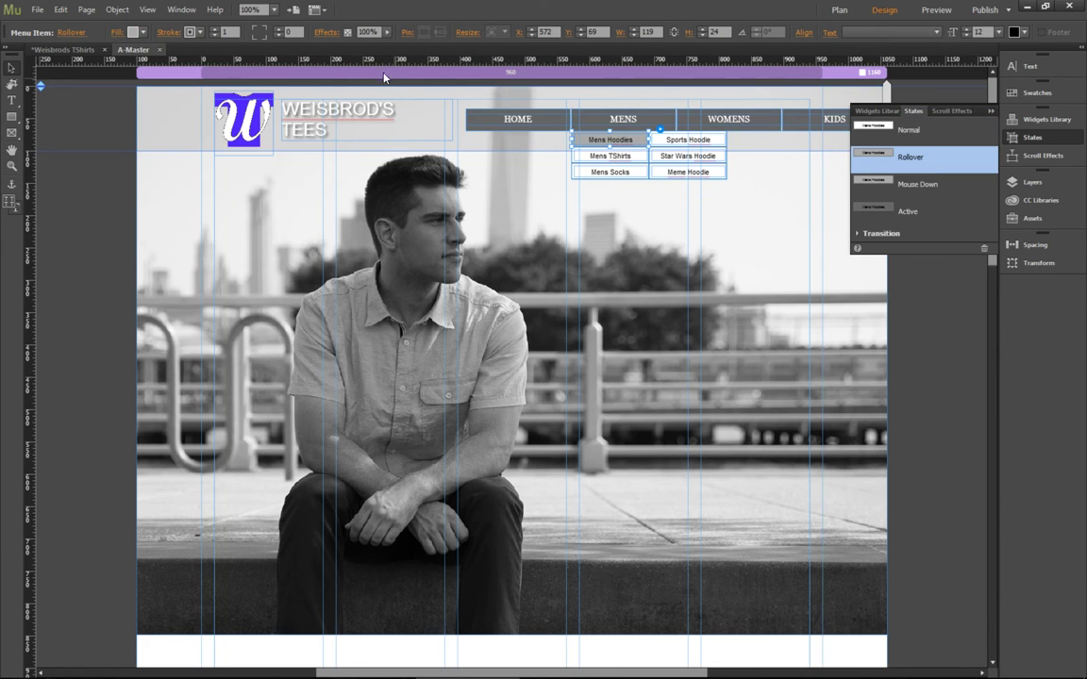
click(133, 31)
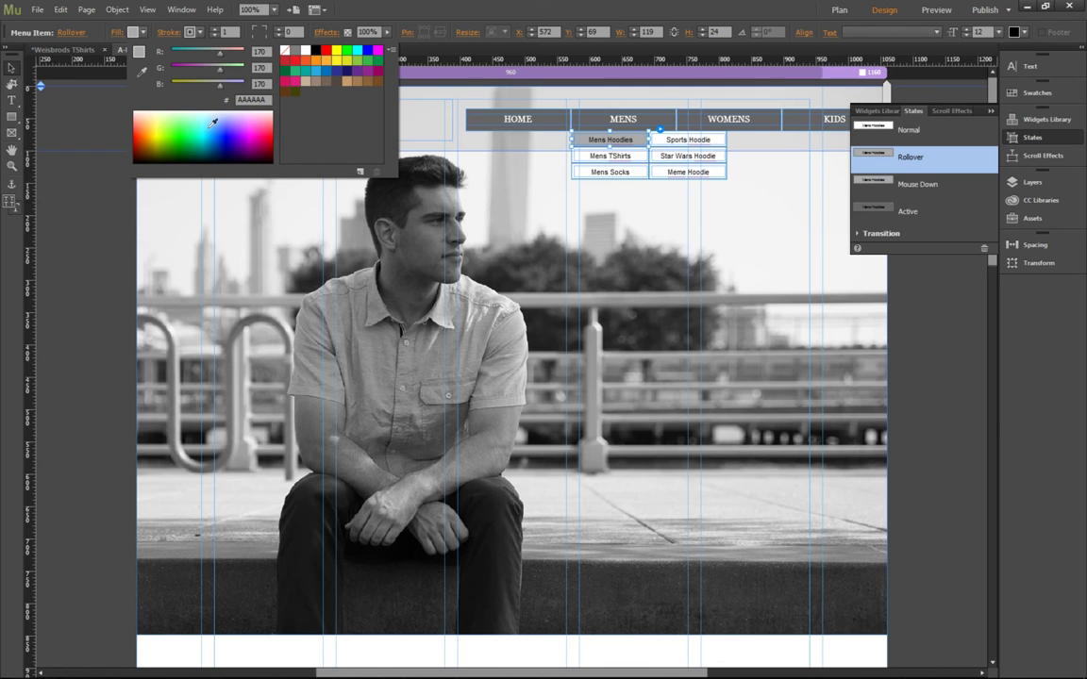
click(209, 125)
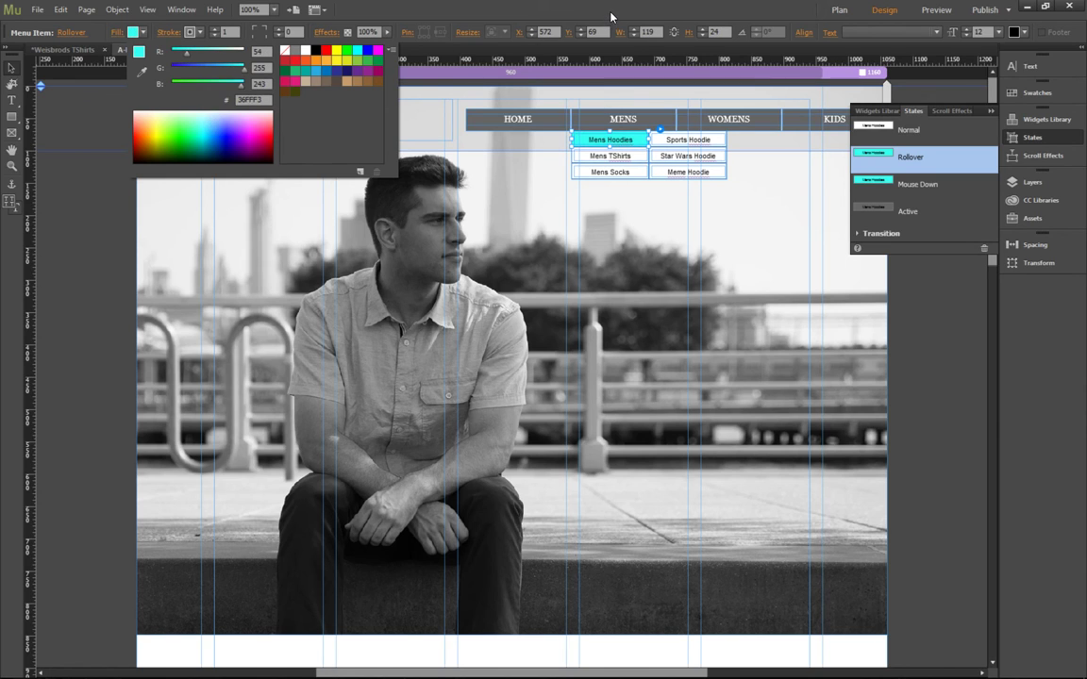
click(611, 17)
Check the Rollover fill on the Mens TShirts, Mens Socks and Mens Hoodies items and the hoodie submenu
click(623, 156)
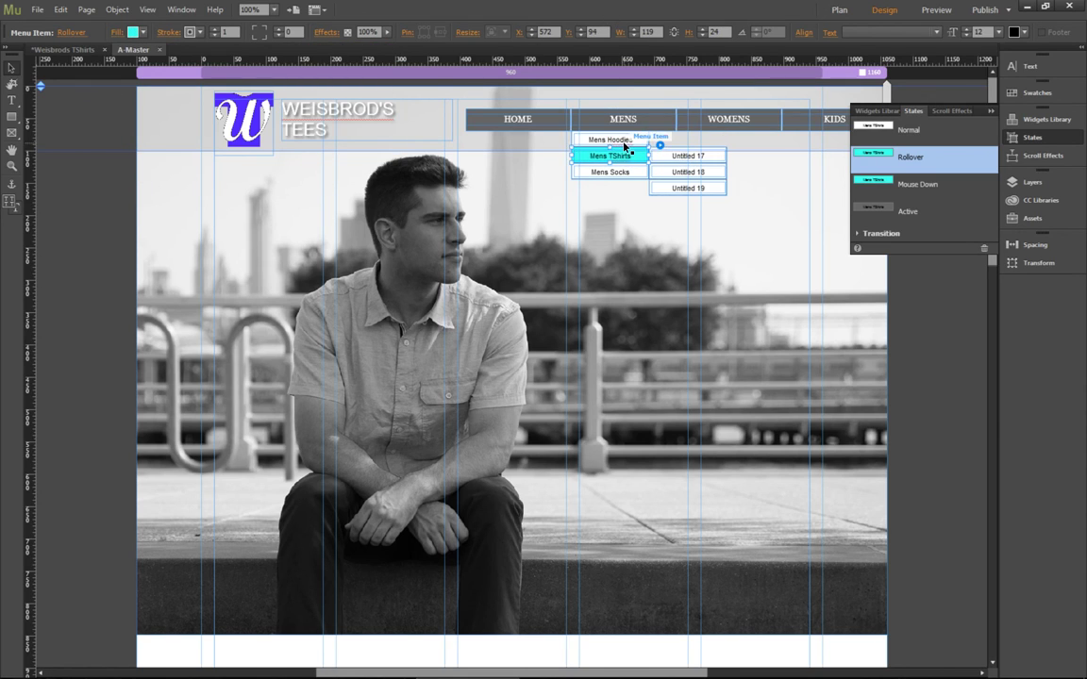
click(623, 141)
click(621, 159)
click(622, 172)
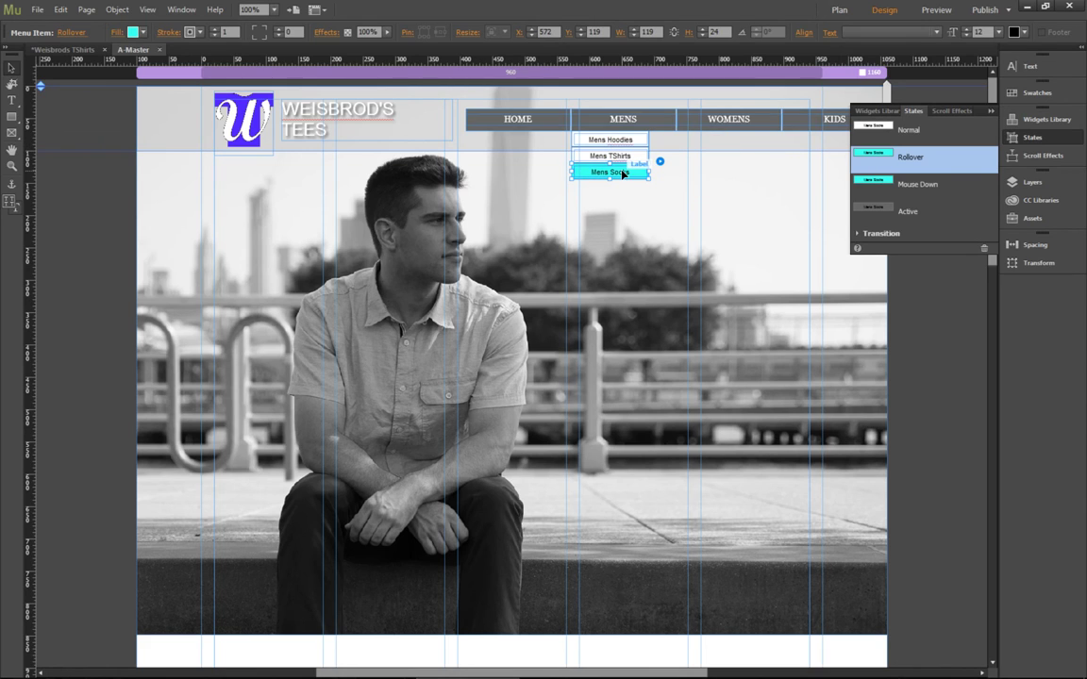
click(623, 140)
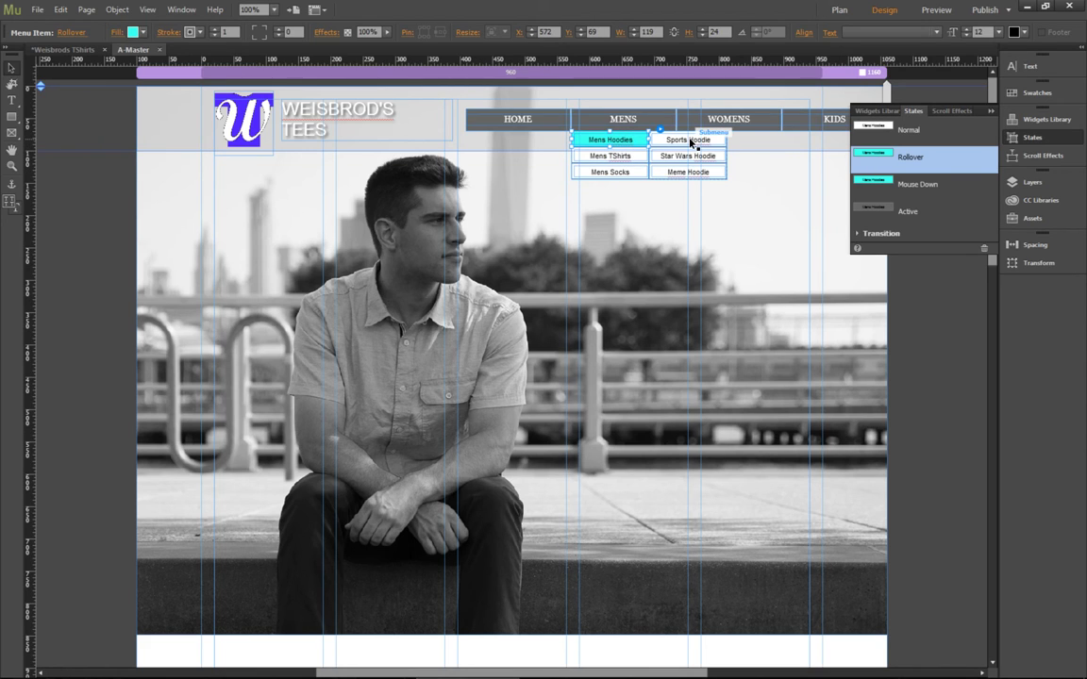
click(692, 142)
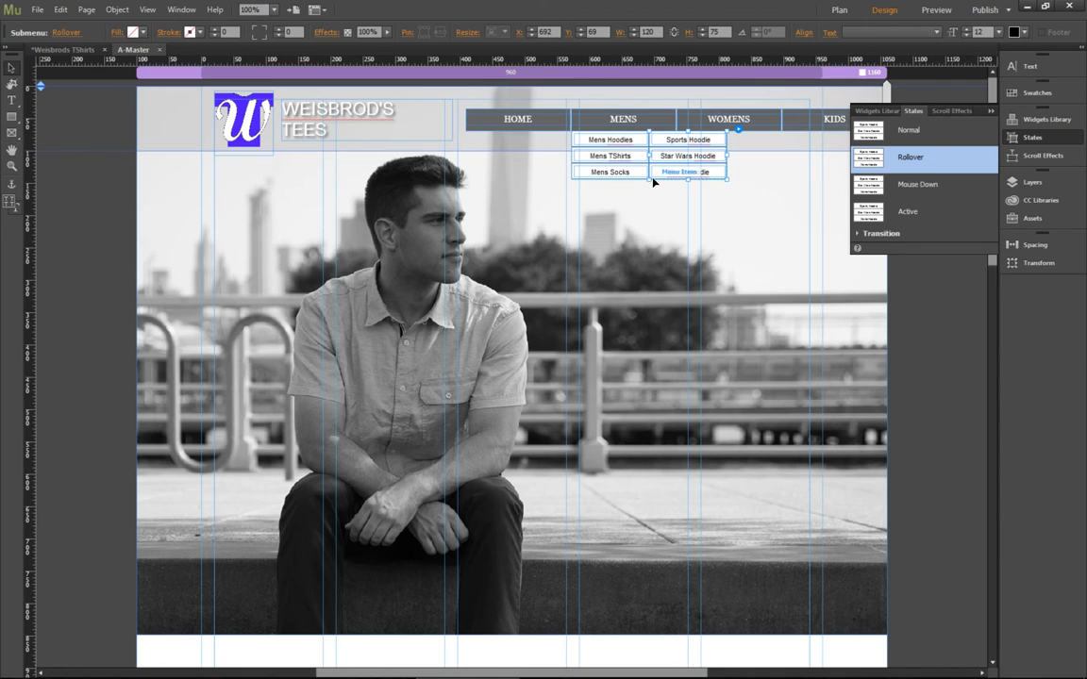
click(609, 142)
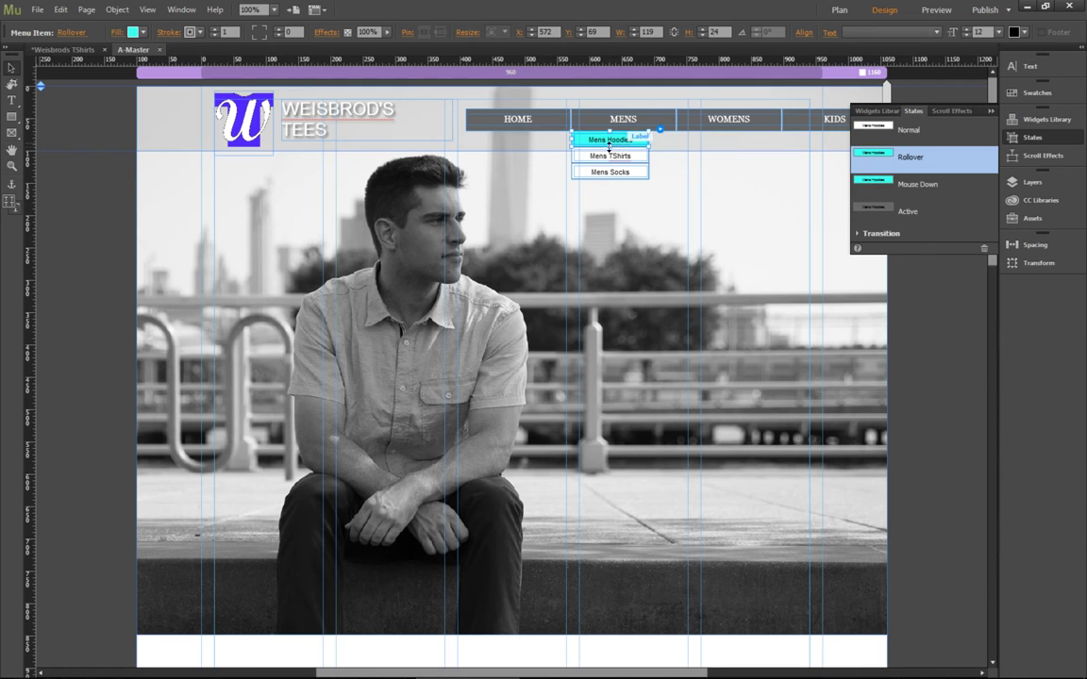
Widen the MENS submenu to about 162 so it lines up with the MENS menu item
click(650, 171)
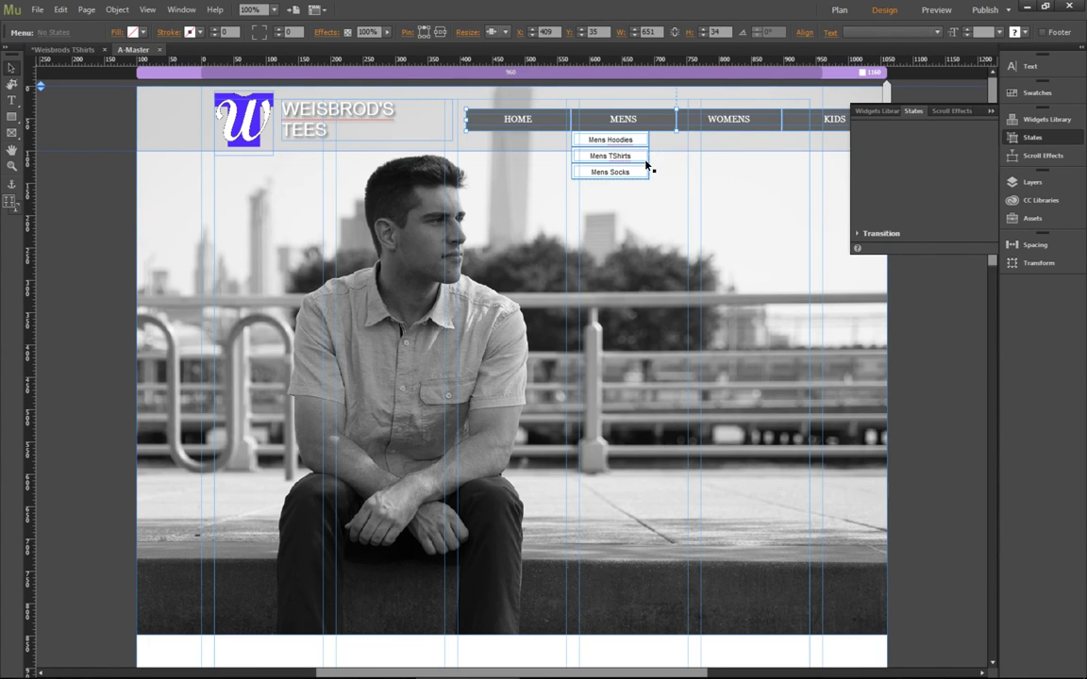
click(649, 158)
drag(649, 155, 677, 163)
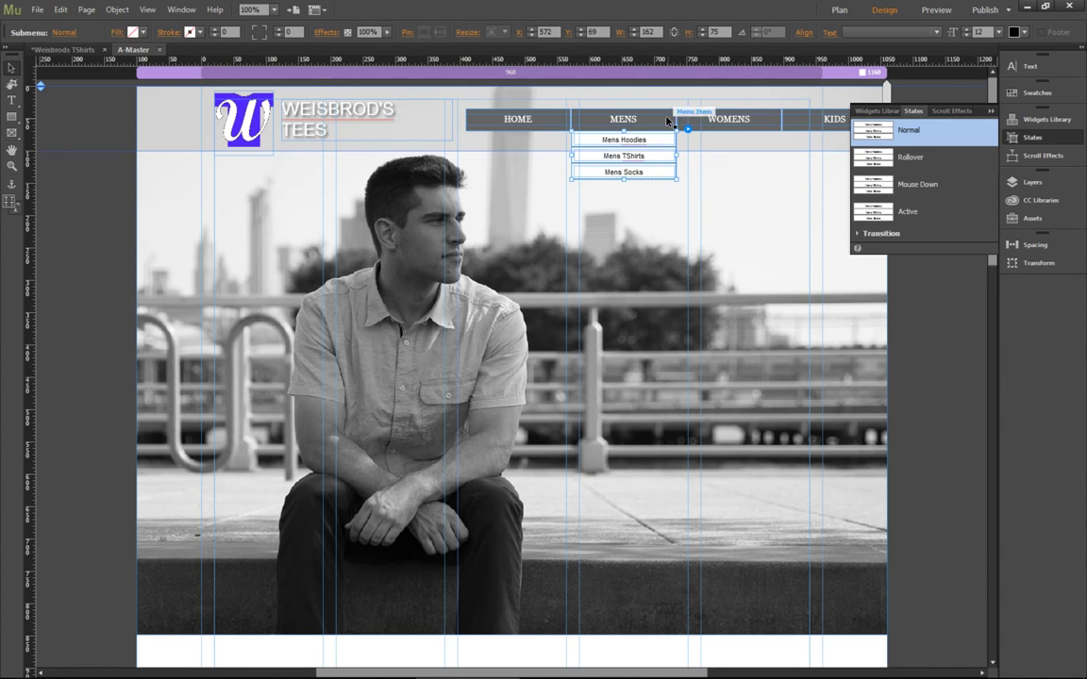
Widen the WOMENS submenu to match the width of the WOMENS menu item
click(725, 128)
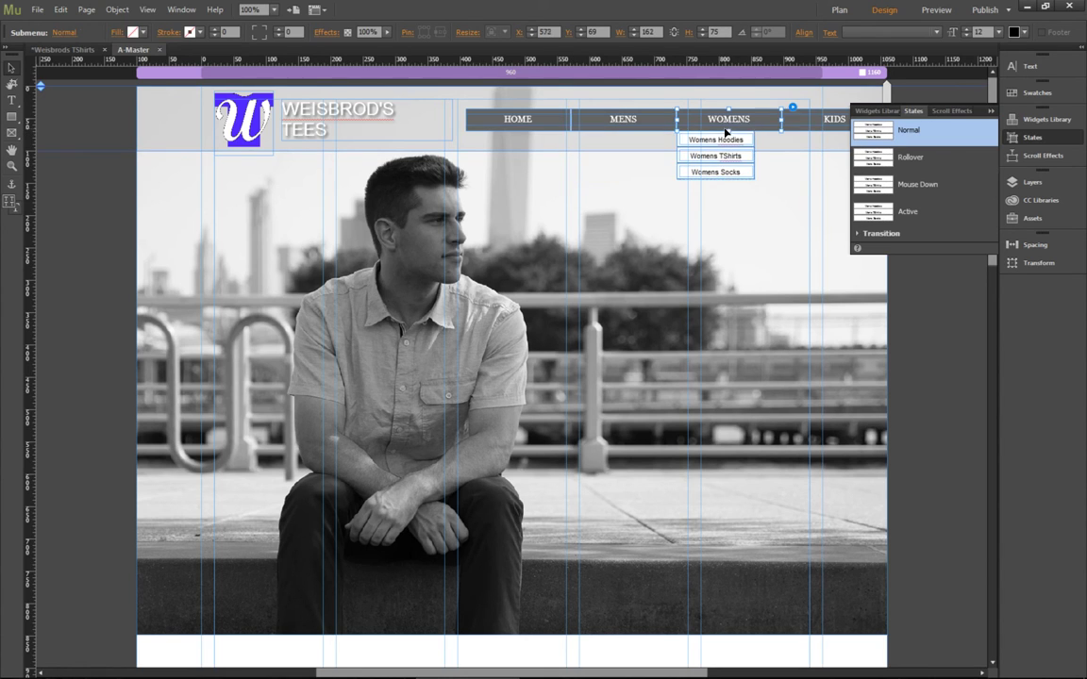
click(752, 152)
drag(754, 153, 781, 161)
Widen the second-level submenu beside Mens Hoodies to about 165, roughly matching the WOMENS menu item's width
click(631, 136)
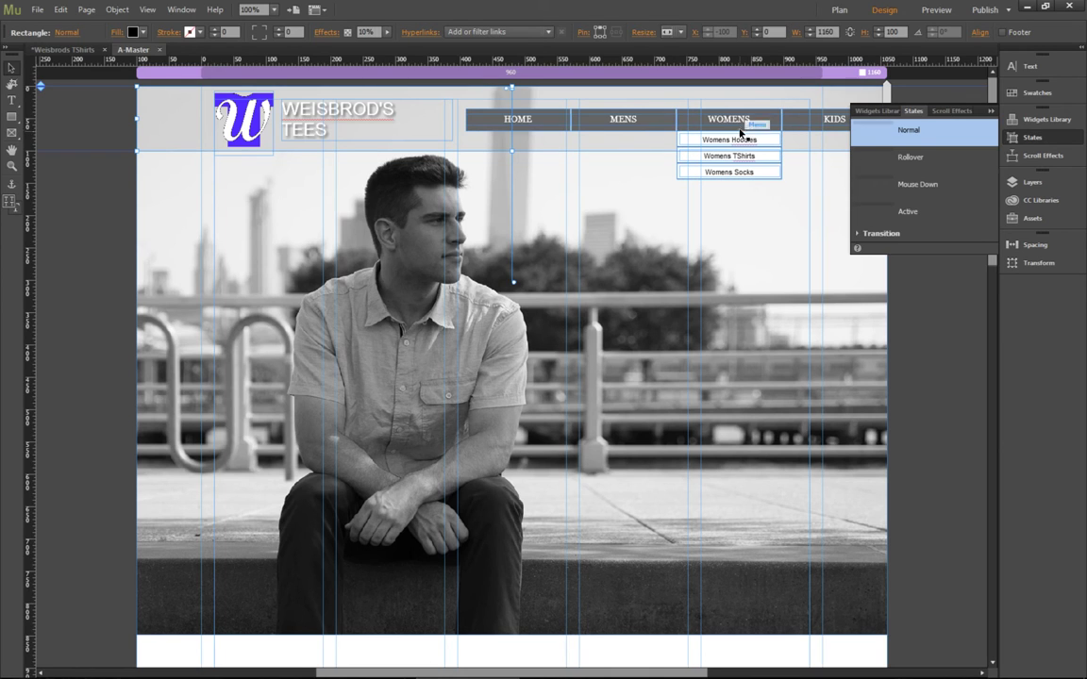
click(742, 124)
click(745, 122)
click(658, 124)
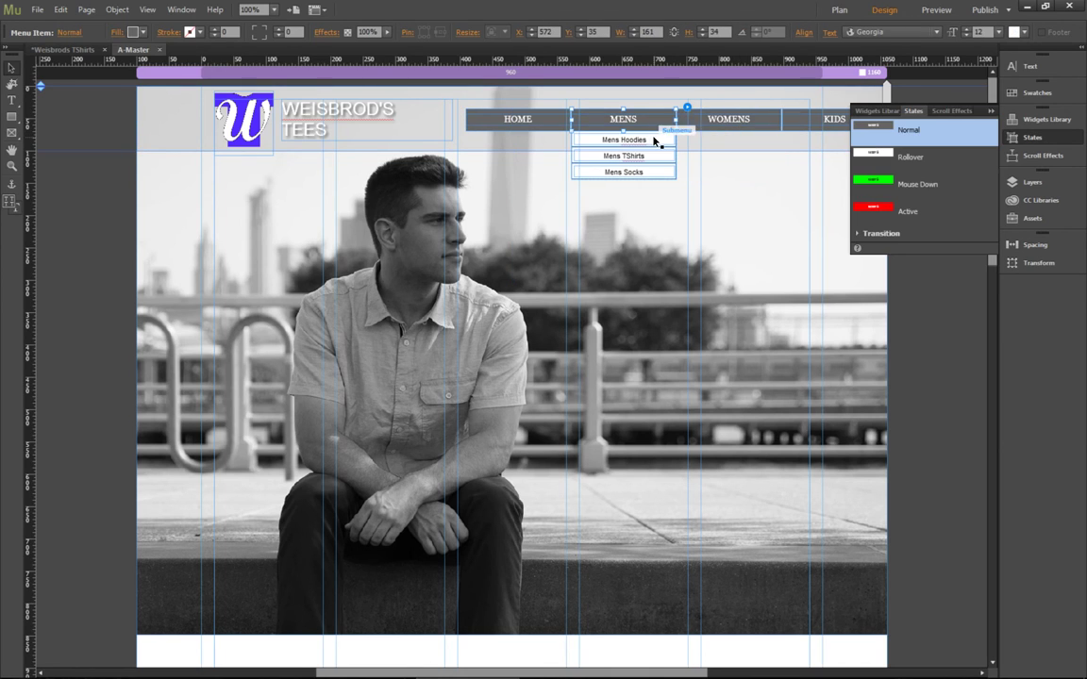
click(654, 141)
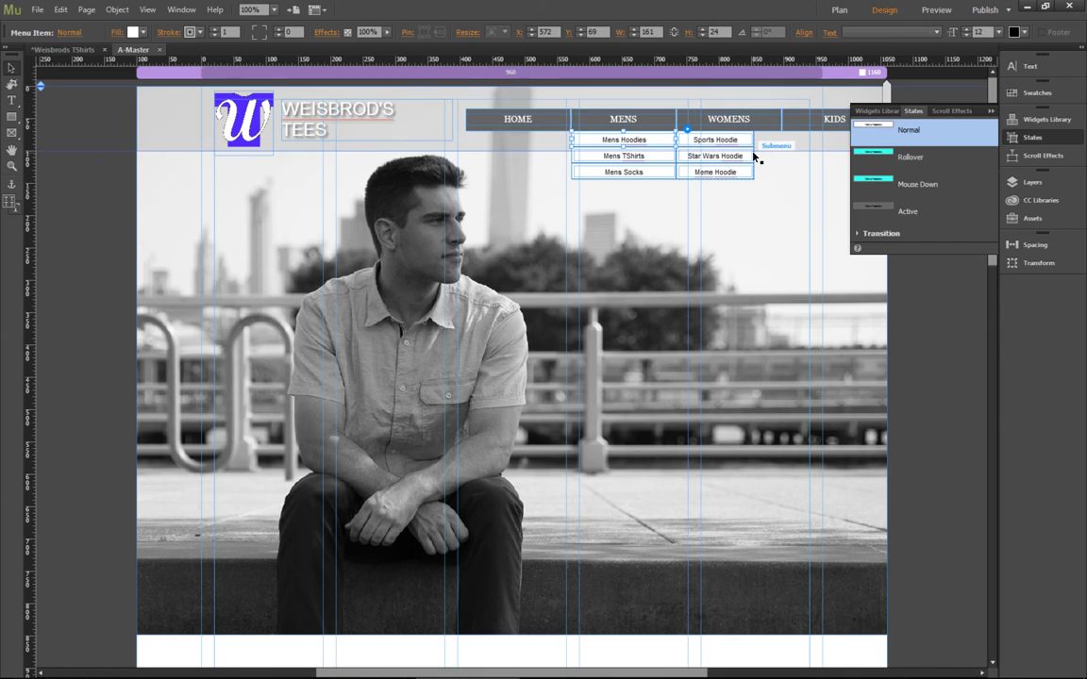
click(754, 156)
drag(755, 156, 776, 160)
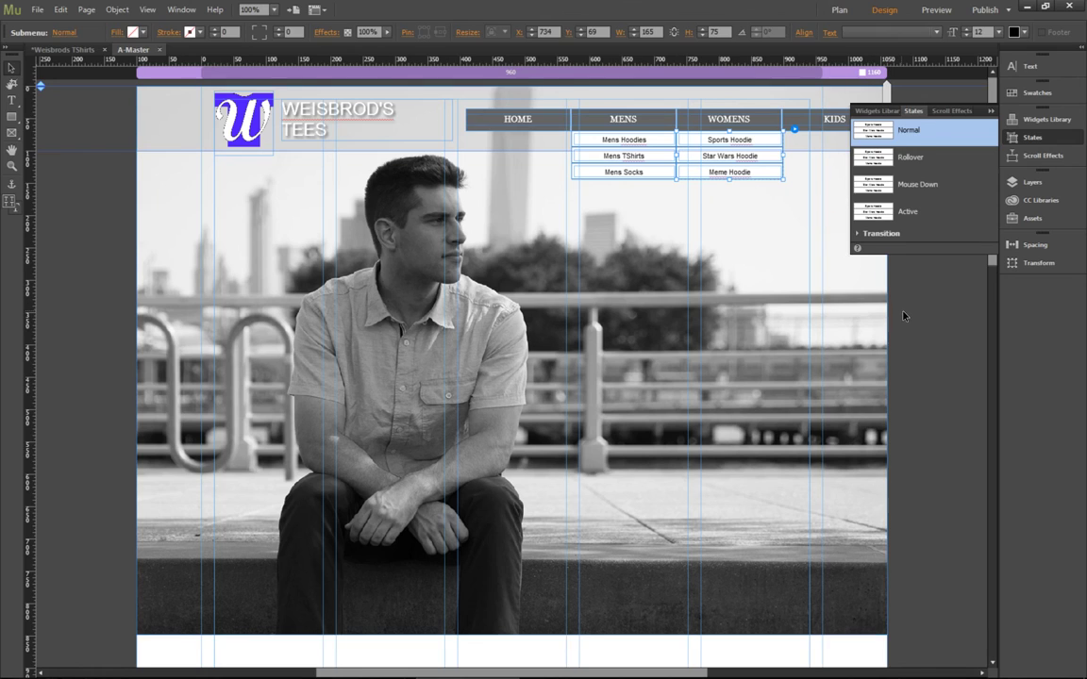
click(811, 279)
click(670, 119)
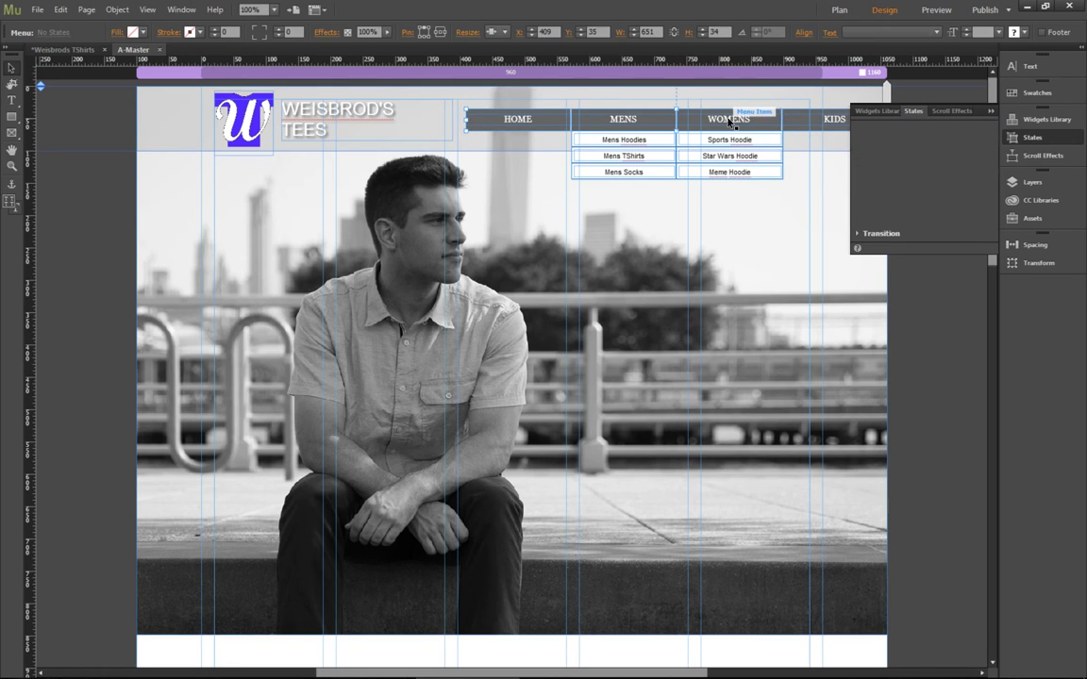
Set the navigation menu's Menu Type to Top Level Pages and deselect the menu
click(1026, 139)
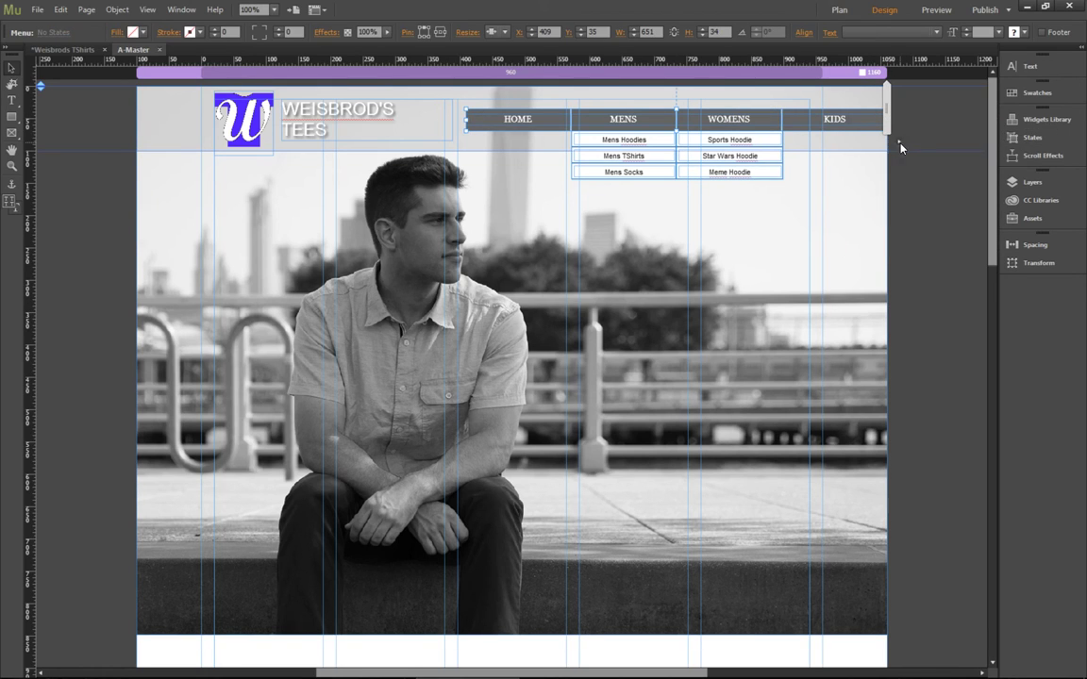
click(899, 142)
click(1010, 161)
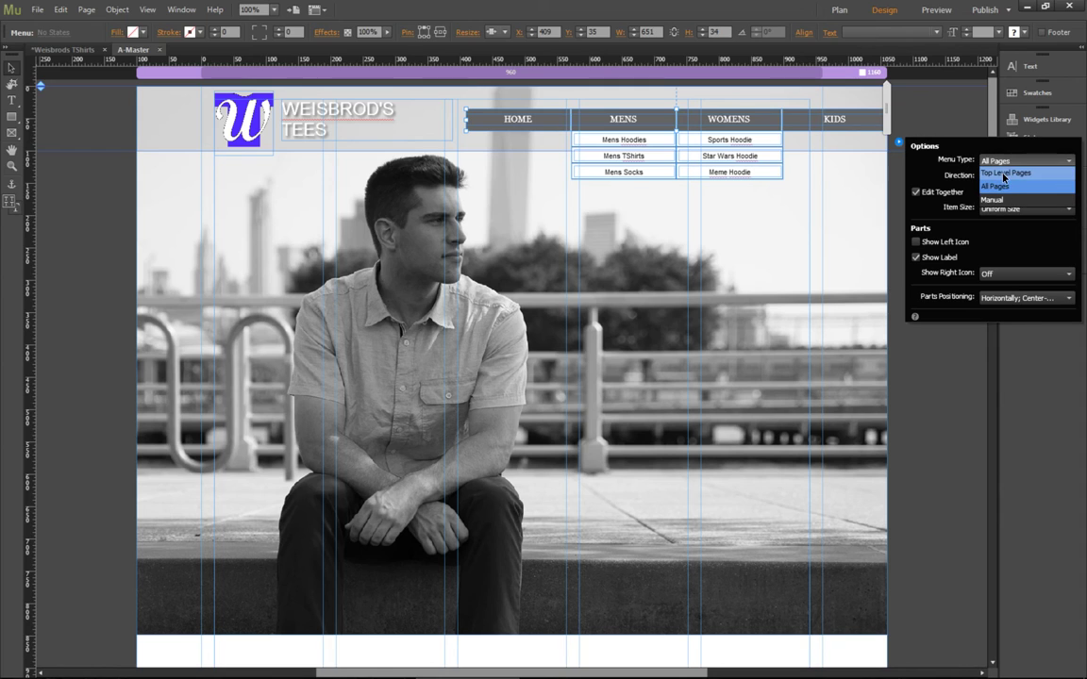
click(1003, 173)
click(843, 91)
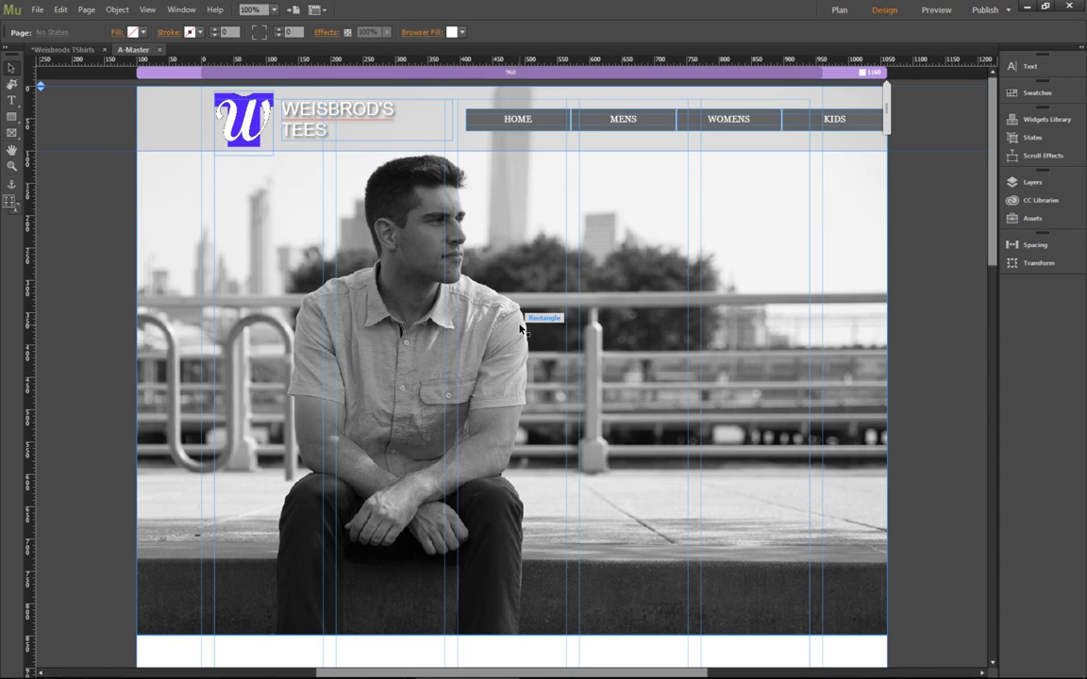
Remove the gaps between the navigation menu's items by setting its horizontal gutter to 0
click(472, 116)
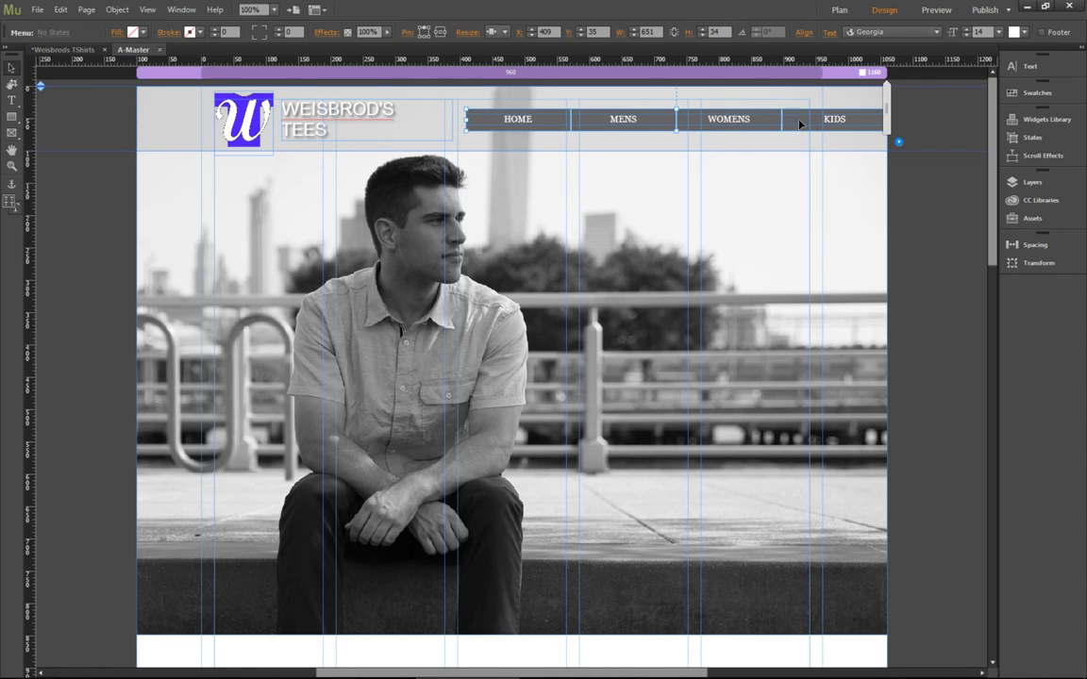
click(182, 10)
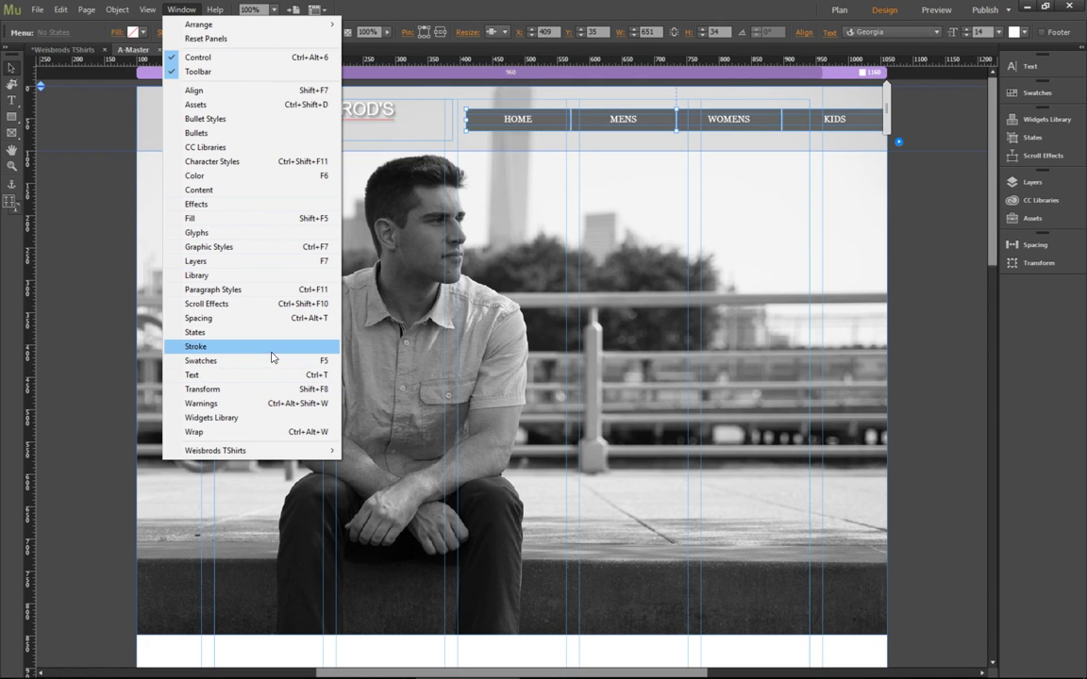
click(270, 318)
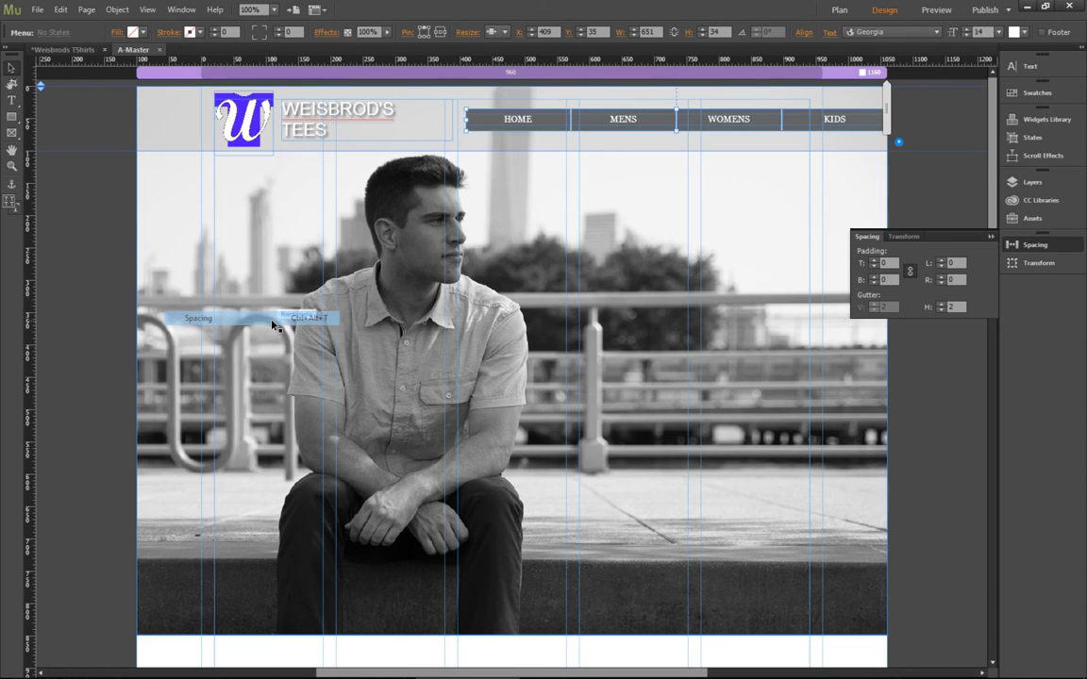
click(942, 310)
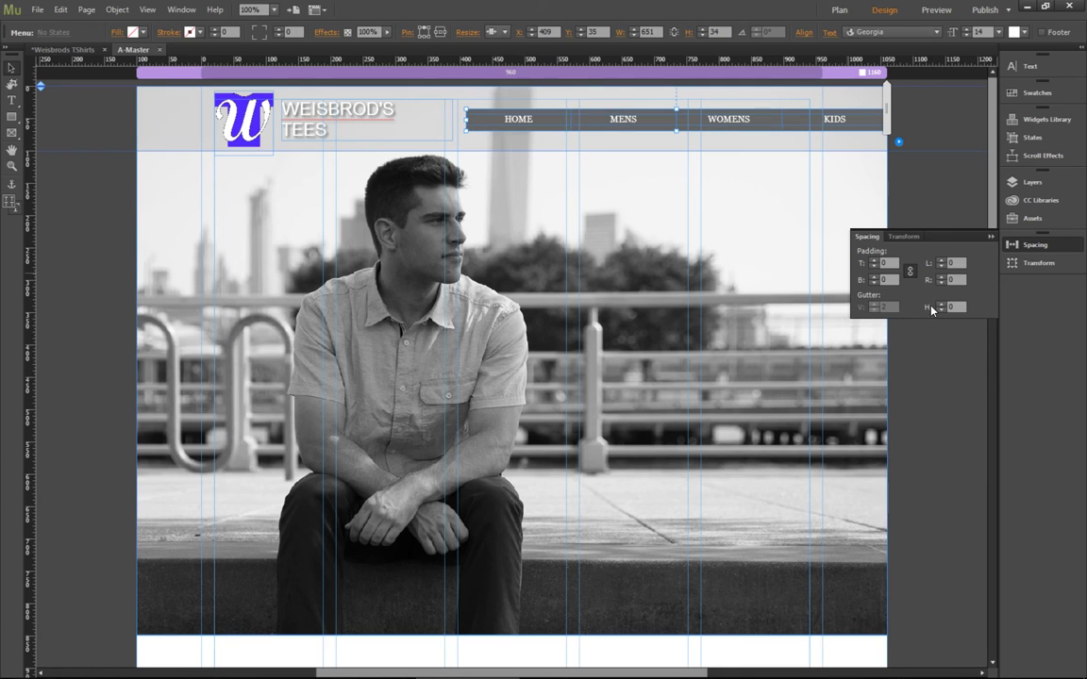
Widen the gaps between the navigation menu's items by raising its horizontal gutter to 17
click(941, 304)
click(941, 303)
click(941, 304)
click(941, 304)
click(941, 304)
click(941, 304)
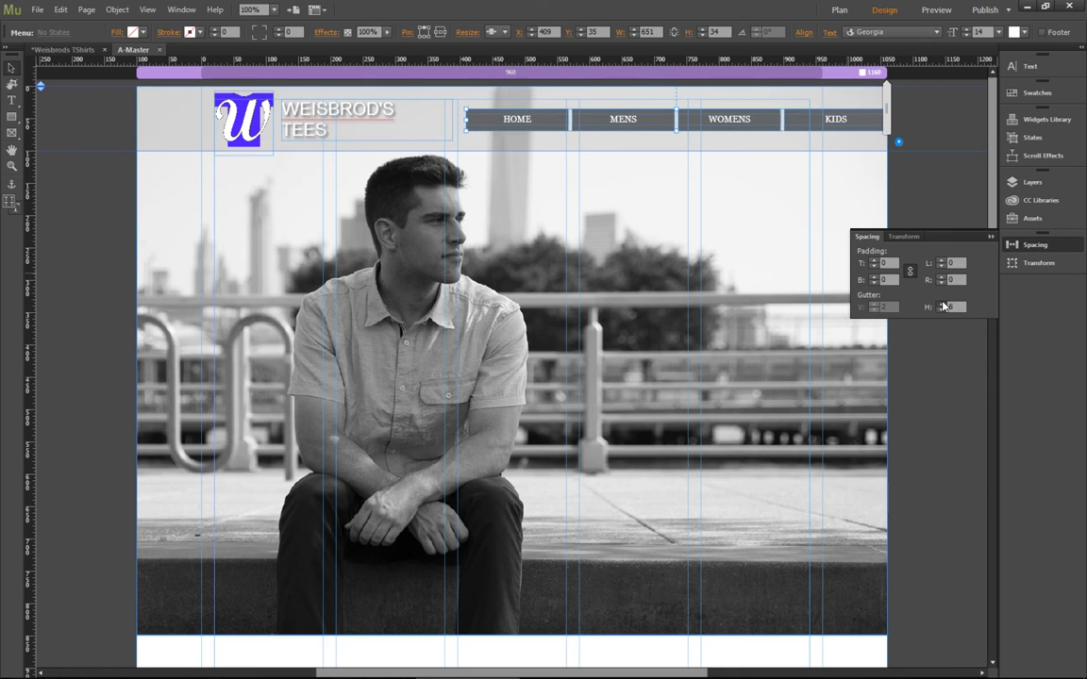
click(942, 303)
click(942, 303)
click(942, 309)
click(943, 309)
click(945, 309)
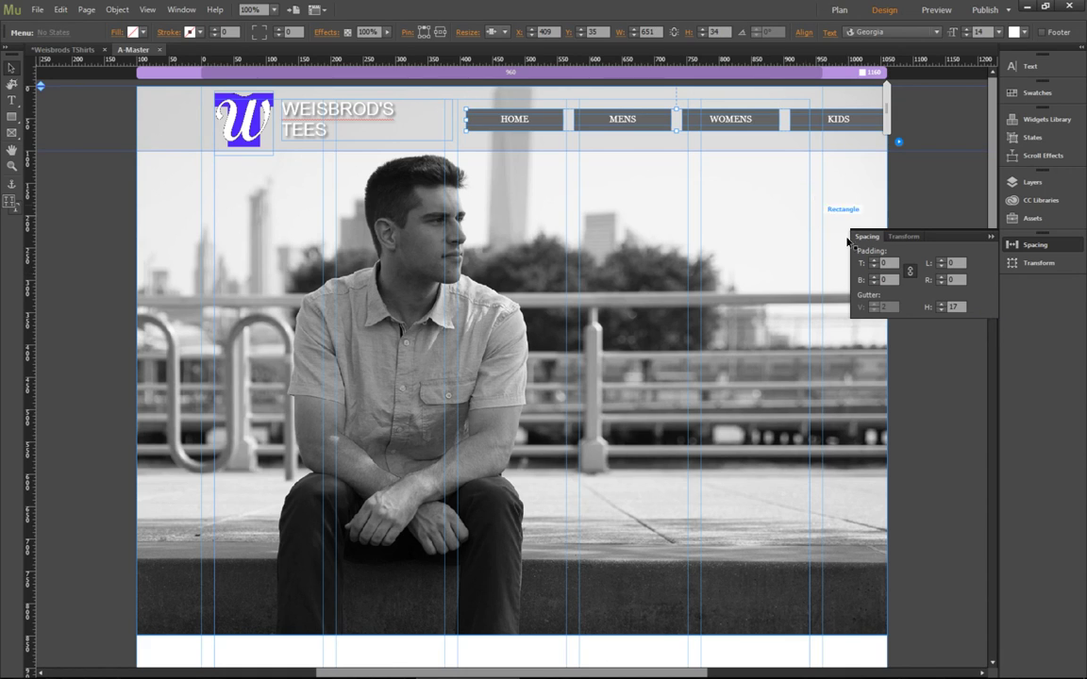
Try setting the KIDS menu item's horizontal gutter to 0 and inspect the same setting on the WOMENS item
click(796, 131)
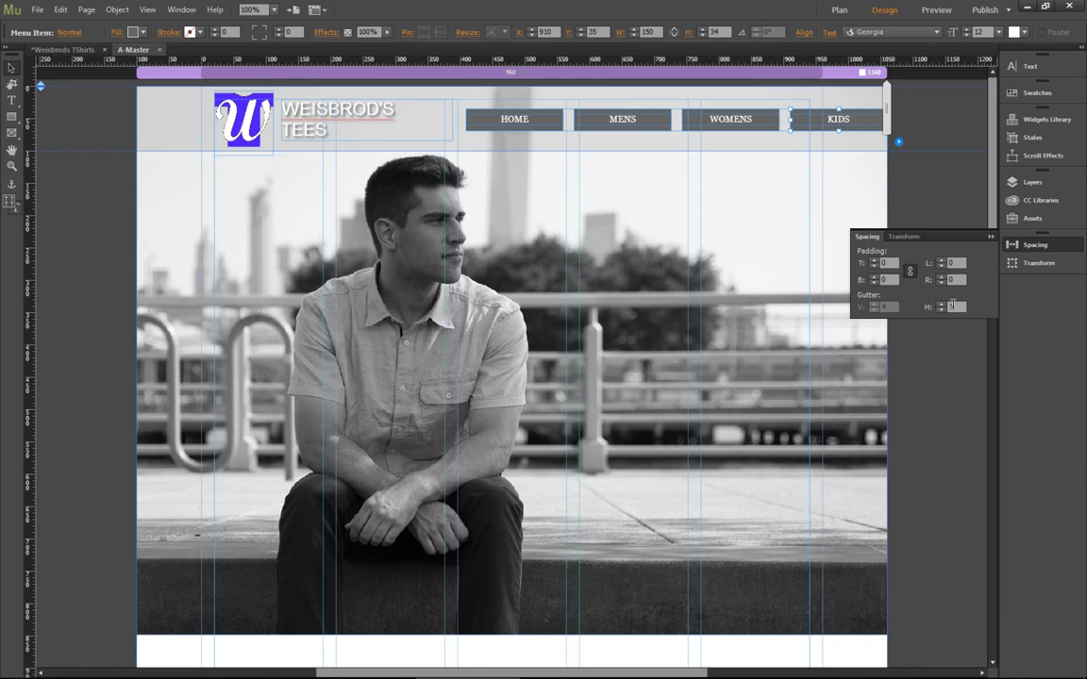
drag(956, 307, 933, 310)
text(0)
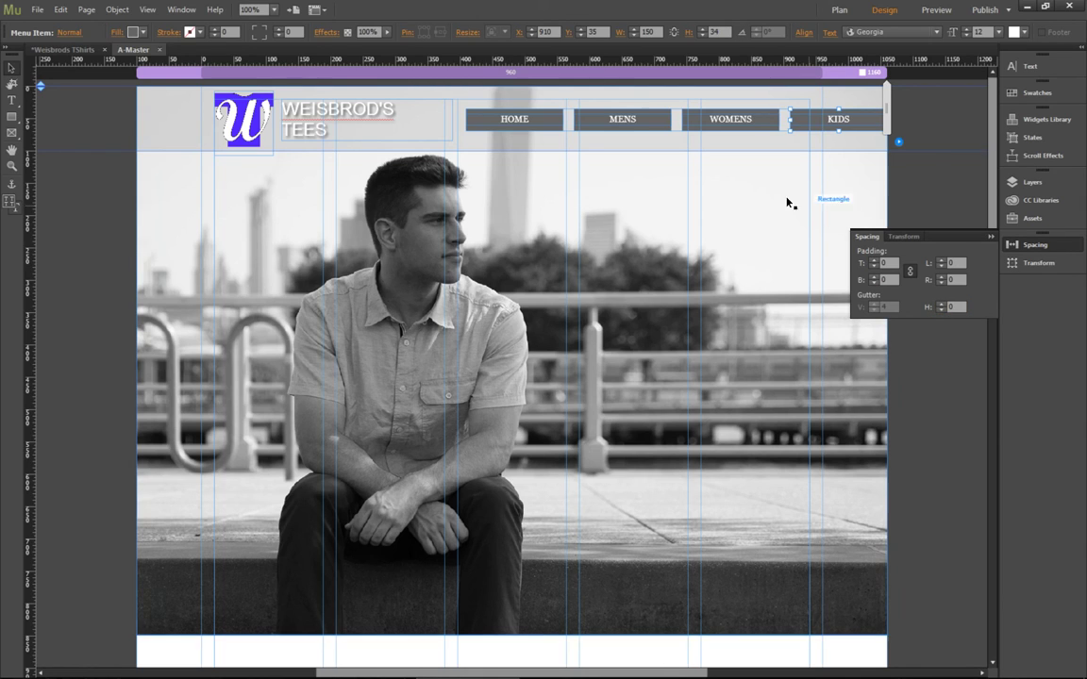
click(719, 125)
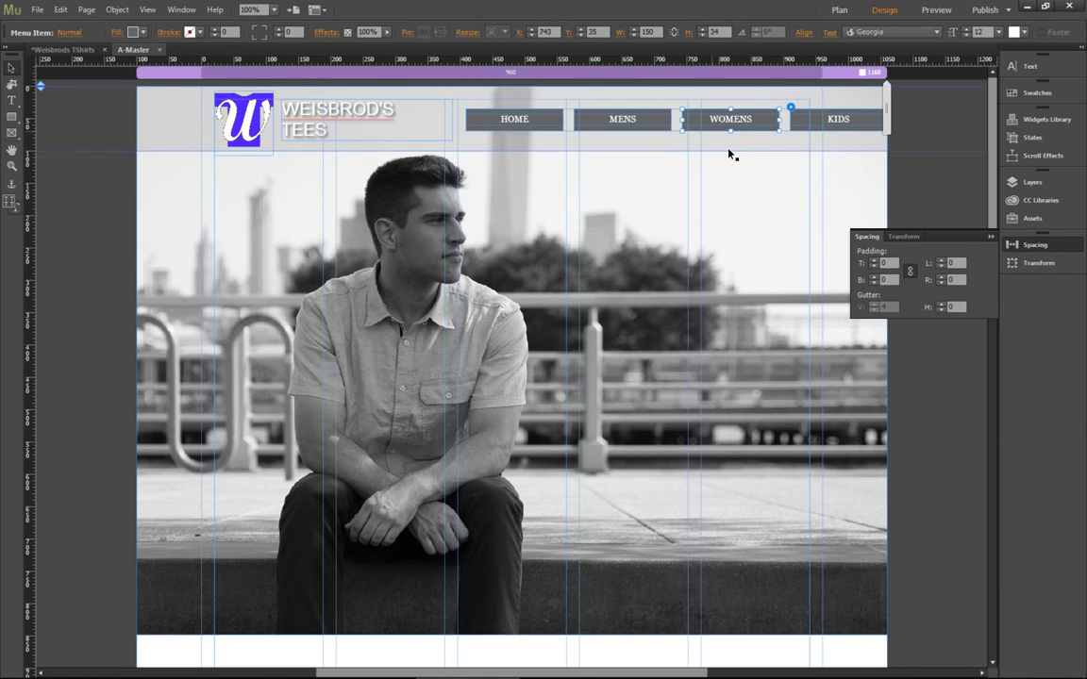
click(961, 307)
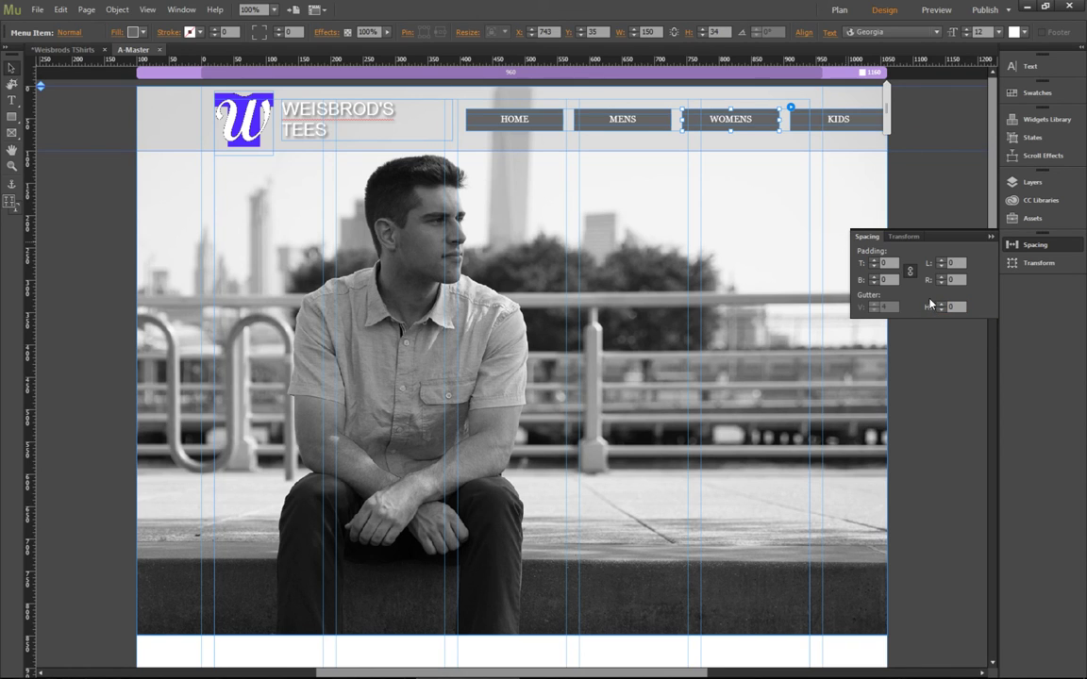
Select the whole navigation menu and set its horizontal gutter to 0, then close the spacing settings
click(739, 139)
click(737, 132)
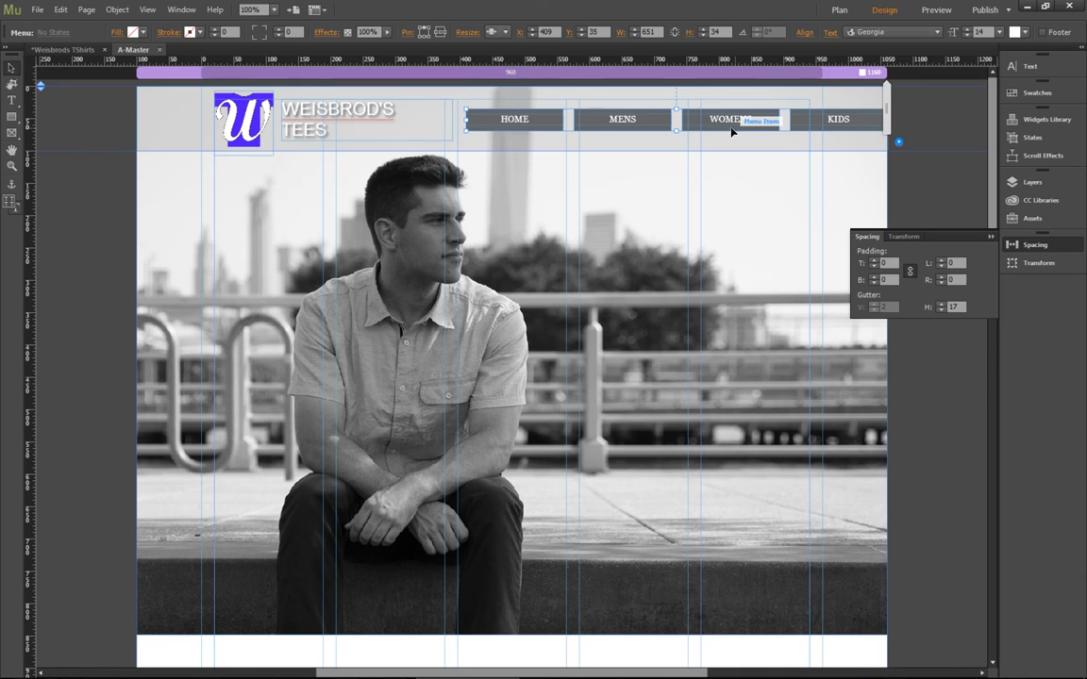
drag(961, 307, 912, 308)
text(0)
key(Return)
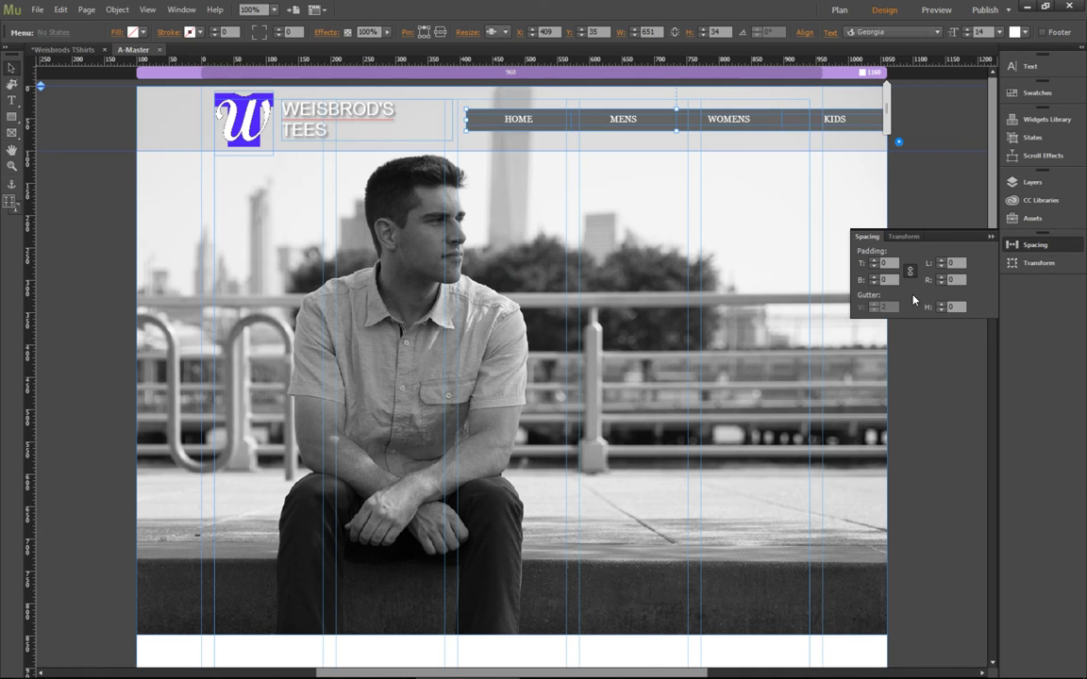
click(1025, 247)
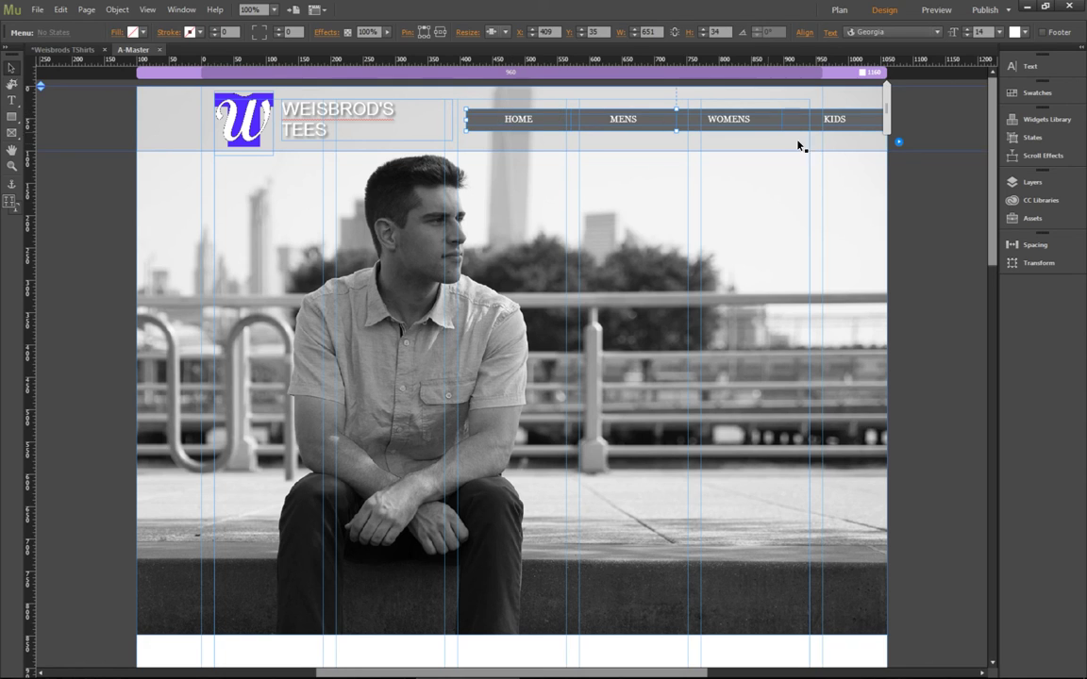
Review the page hierarchy in the site plan and set the A-Master navigation menu's Menu Type to All Pages
click(898, 141)
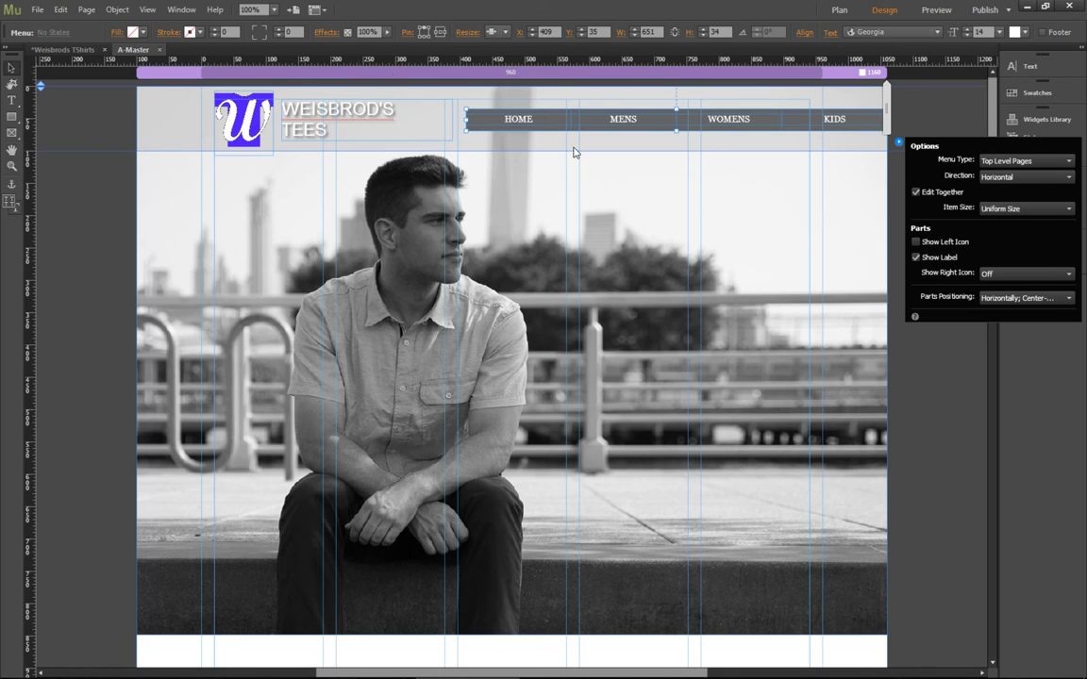
click(76, 51)
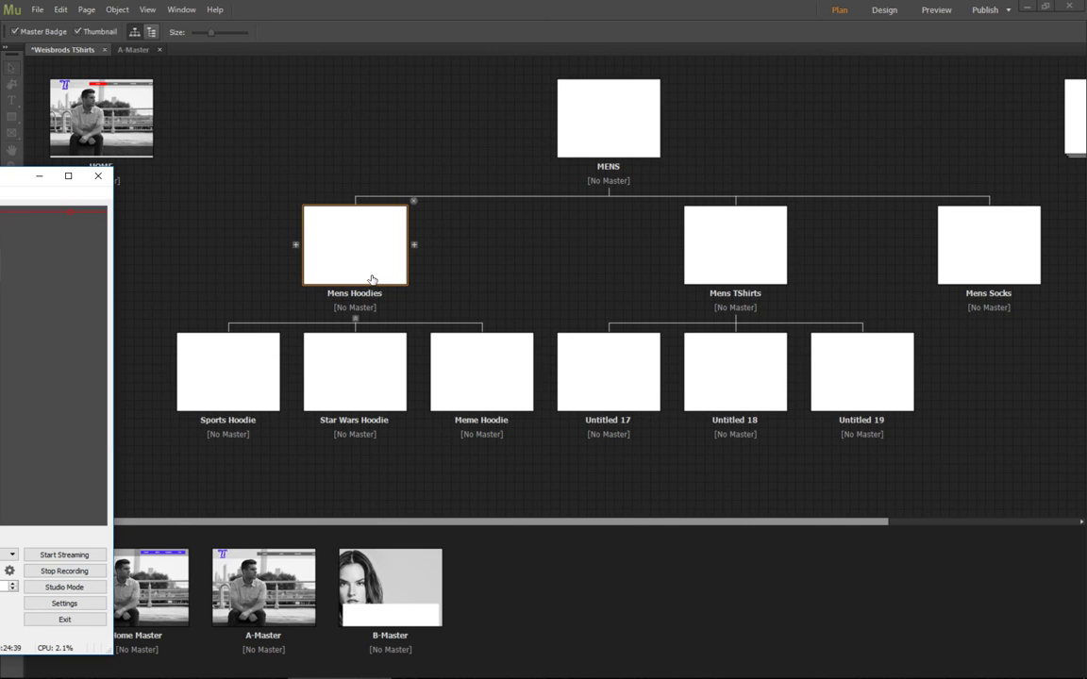
click(132, 49)
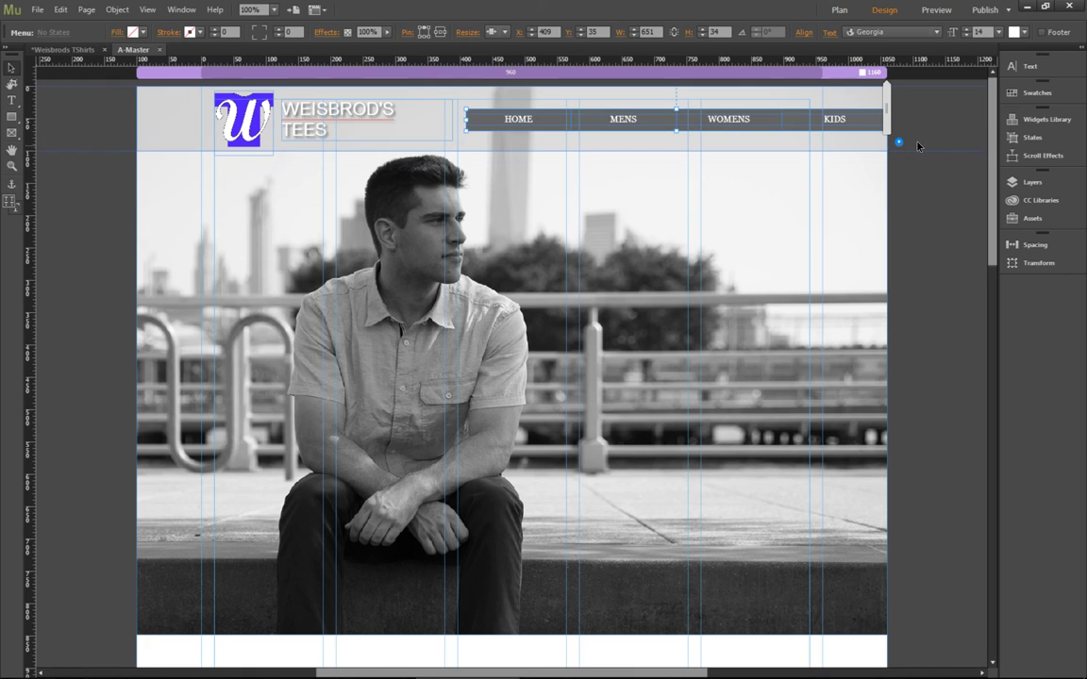
click(900, 143)
click(1024, 160)
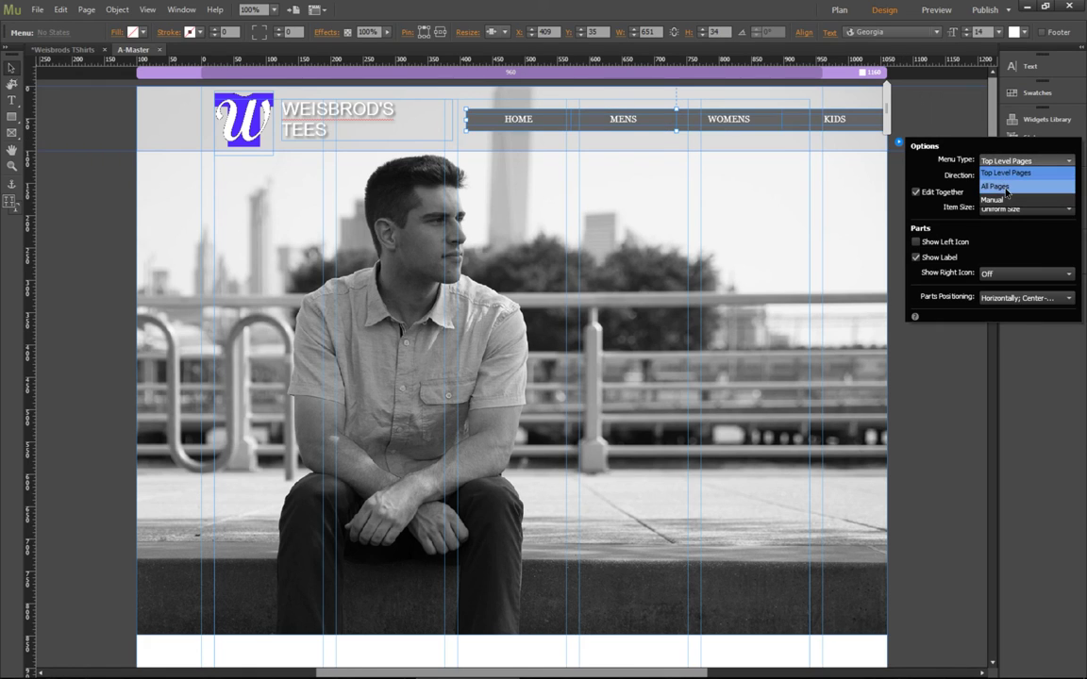
click(1004, 187)
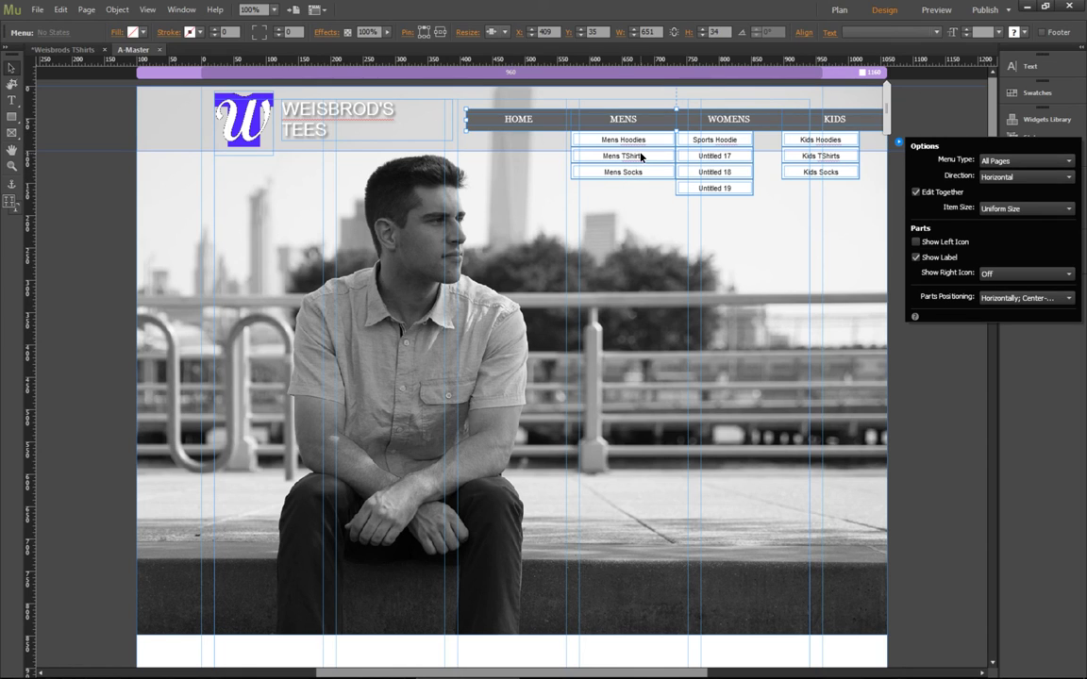
Rename the Mens Hoodies page to MENS HOODIES in the site plan and return to the A-Master page
click(64, 48)
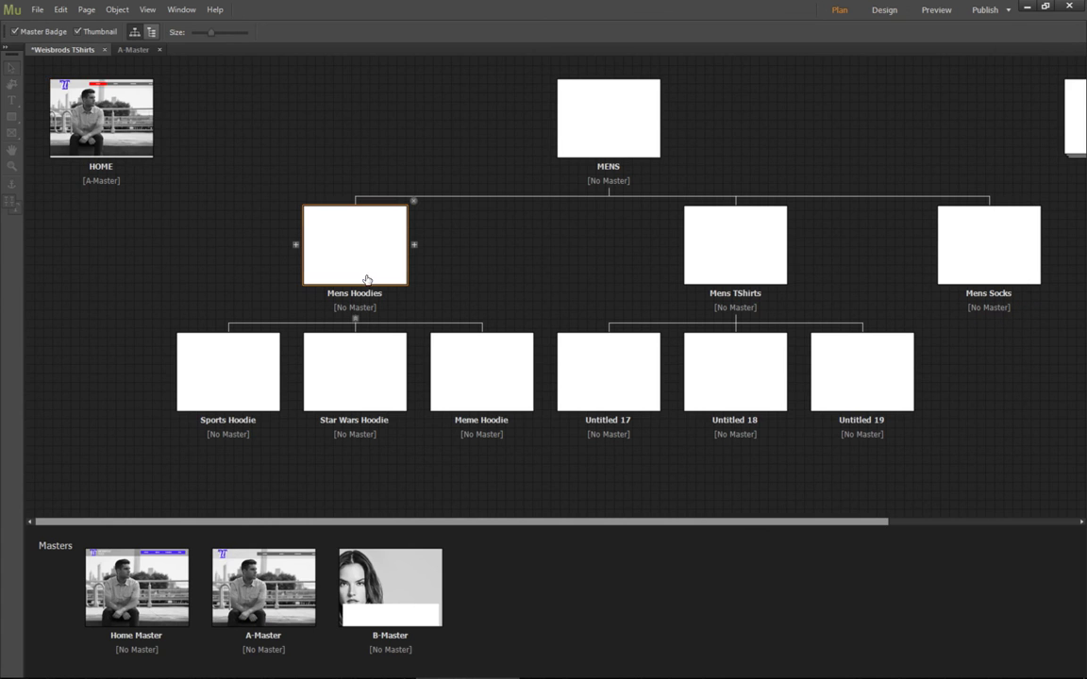
double_click(357, 293)
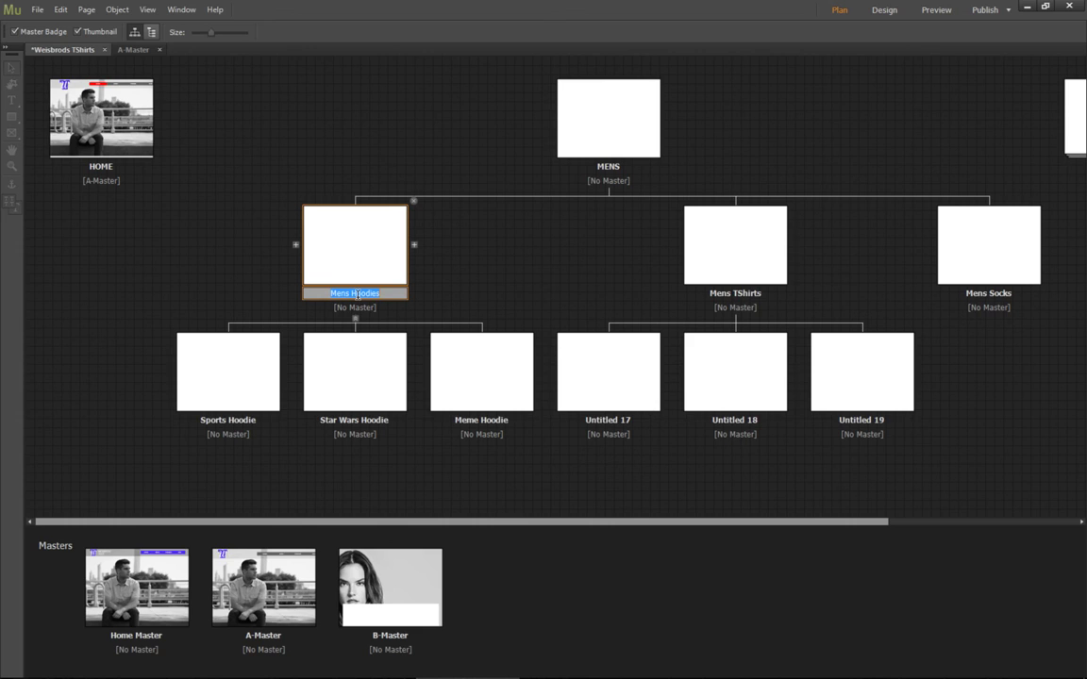
text(MENS HOODIES)
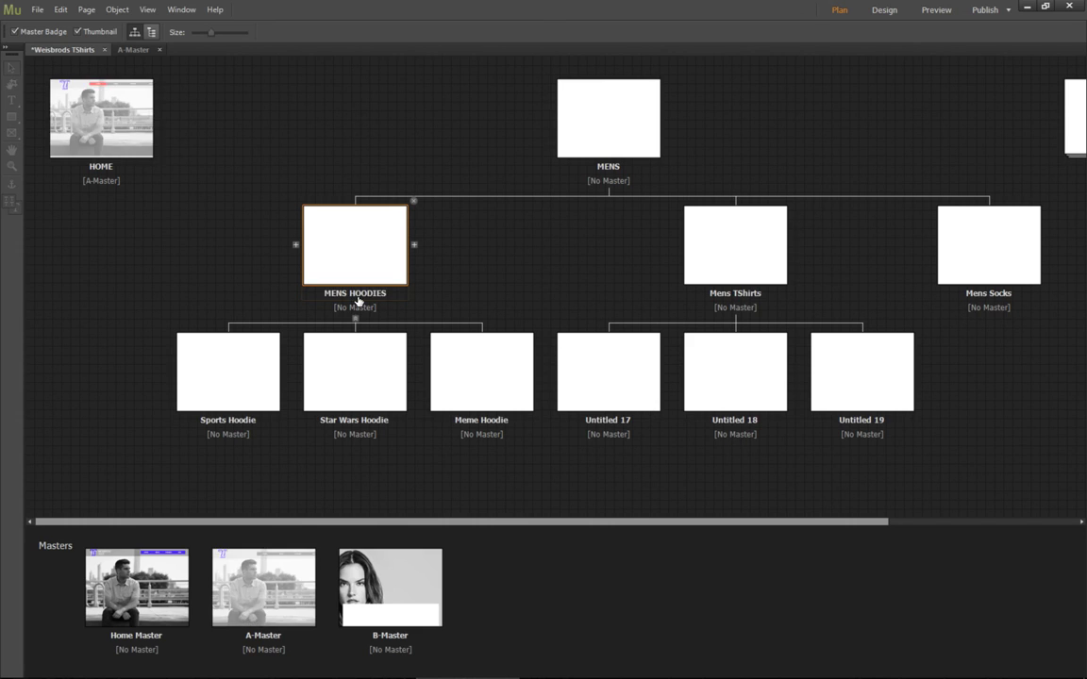
click(438, 241)
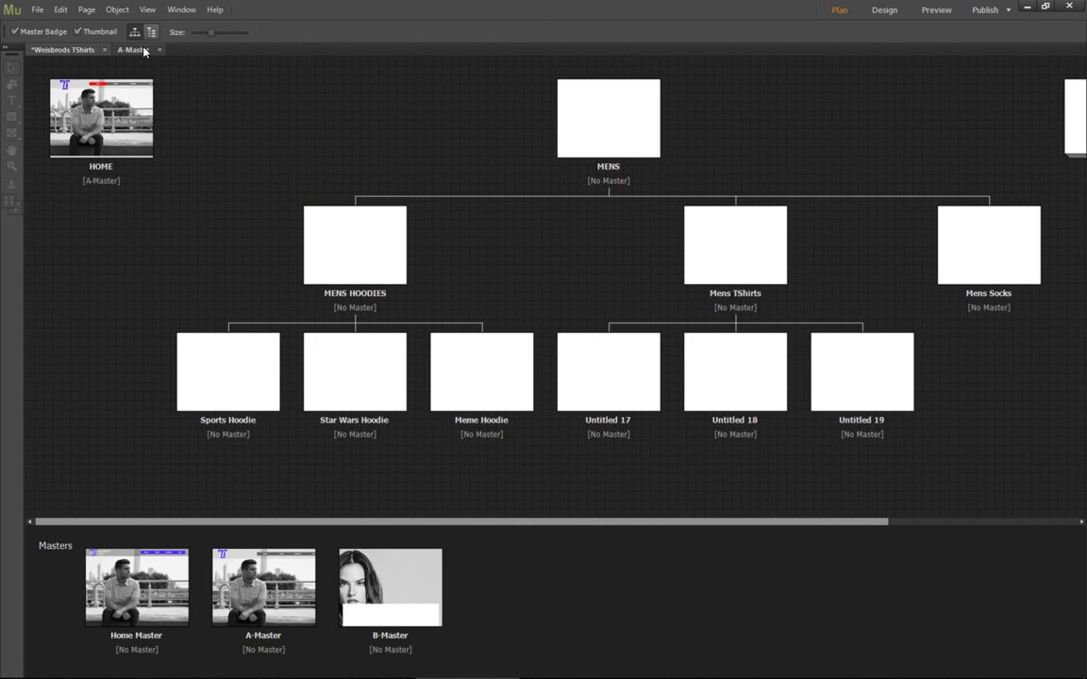
click(132, 49)
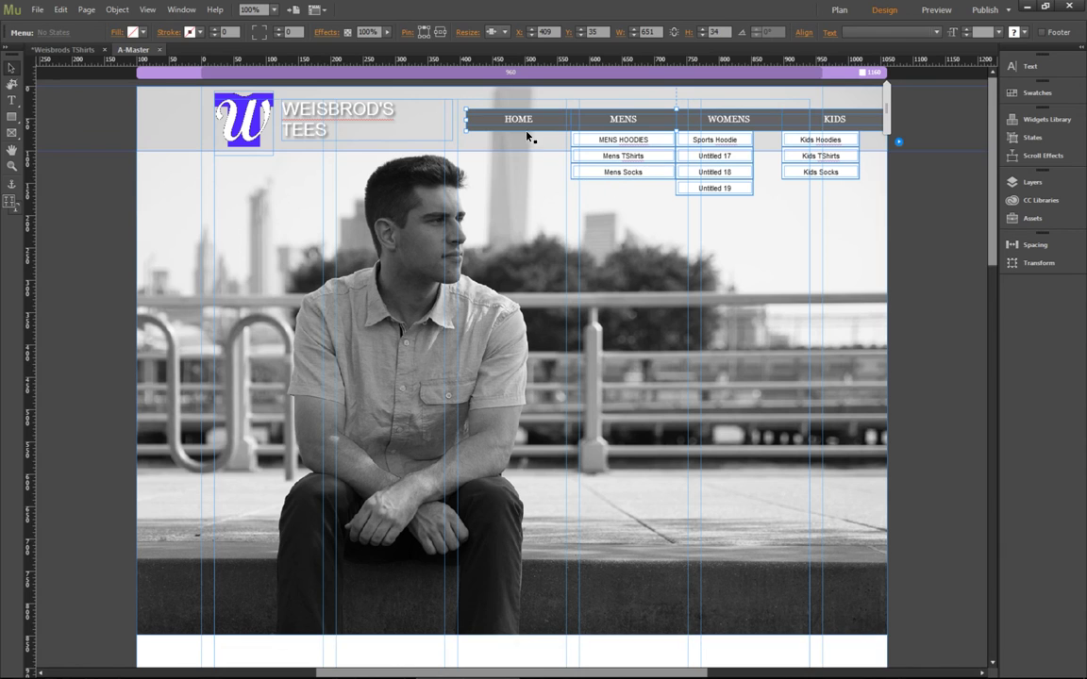
Delete the styled navigation menu from the A-Master page and place a new Horizontal menu widget in the header
click(59, 49)
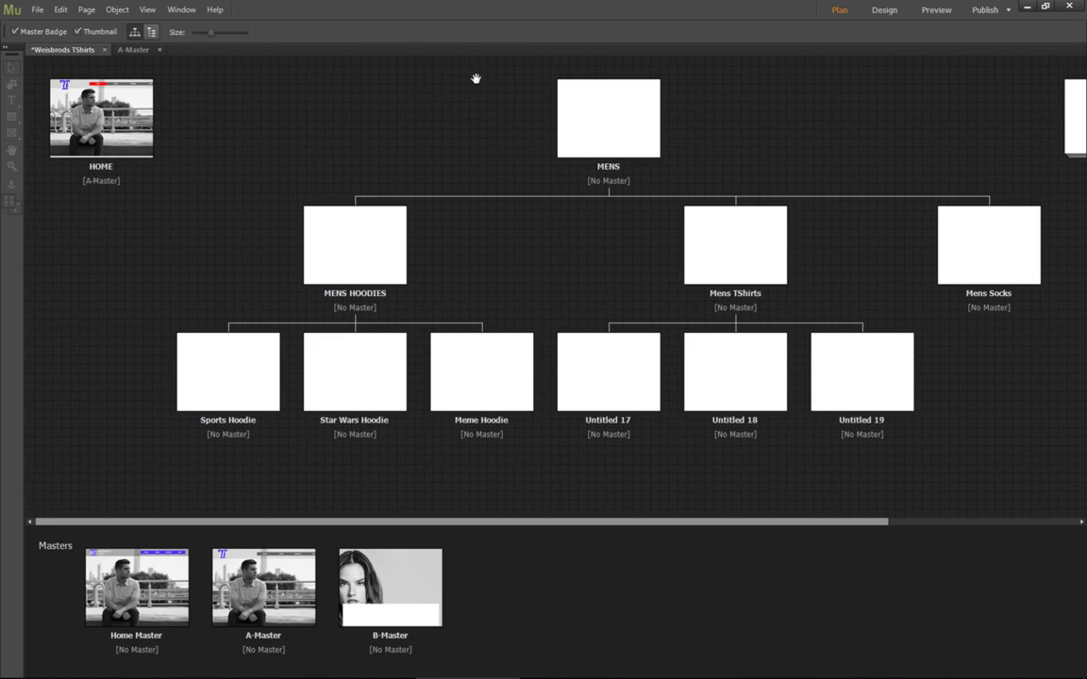
click(131, 51)
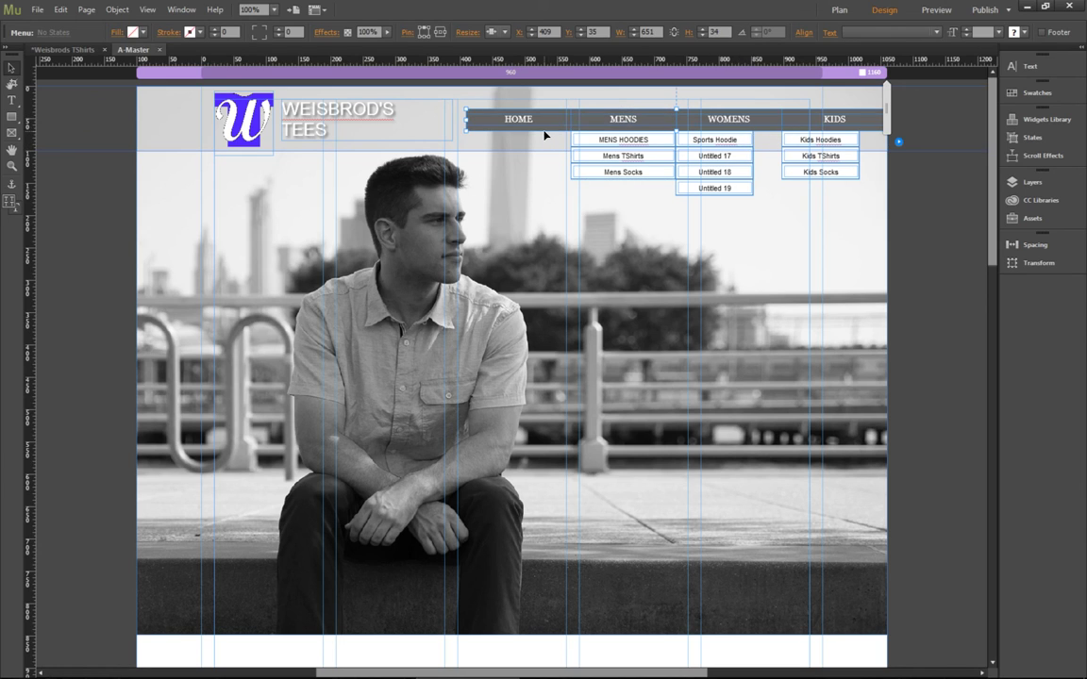
key(Delete)
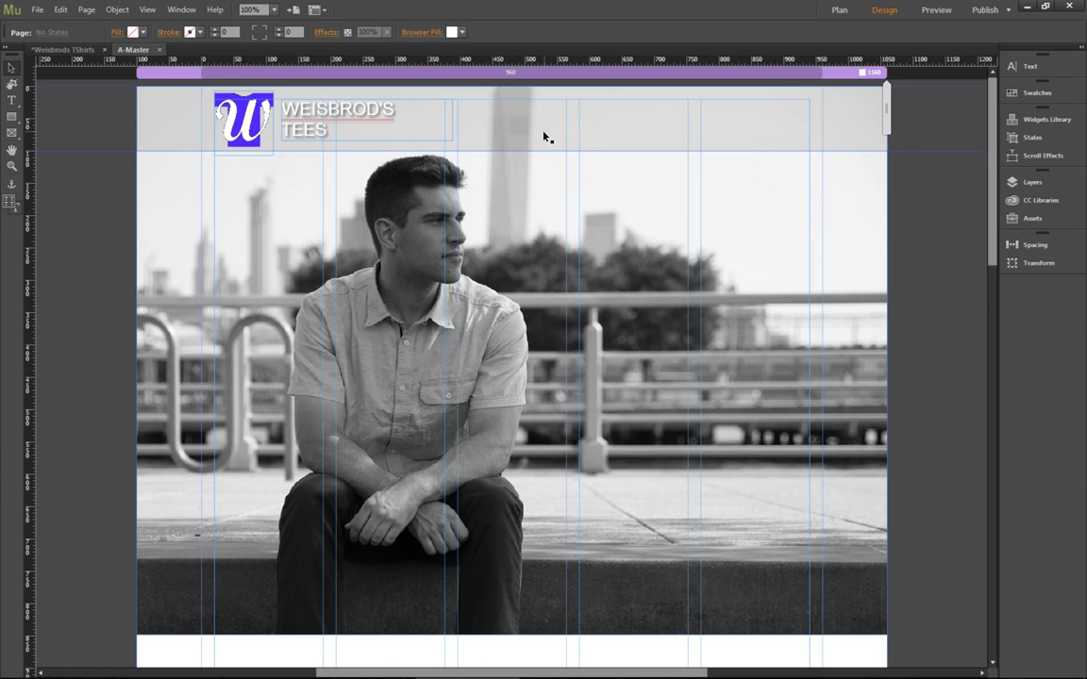
click(1049, 118)
drag(896, 258, 598, 117)
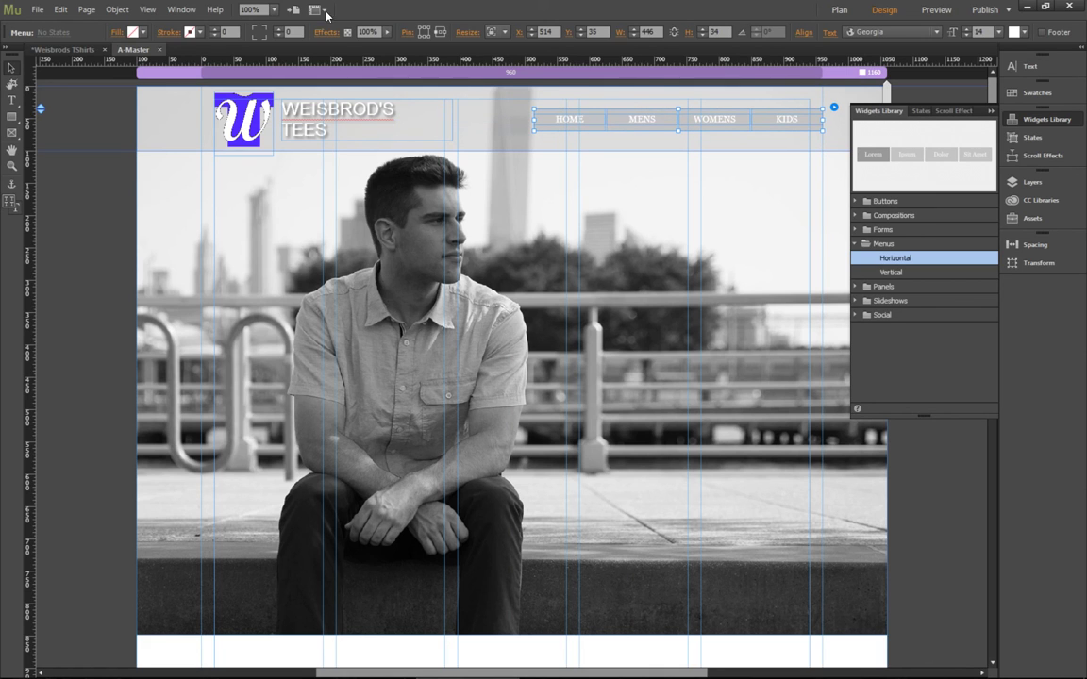
Widen the new horizontal menu to about 542 by extending its left edge towards the site title
click(62, 49)
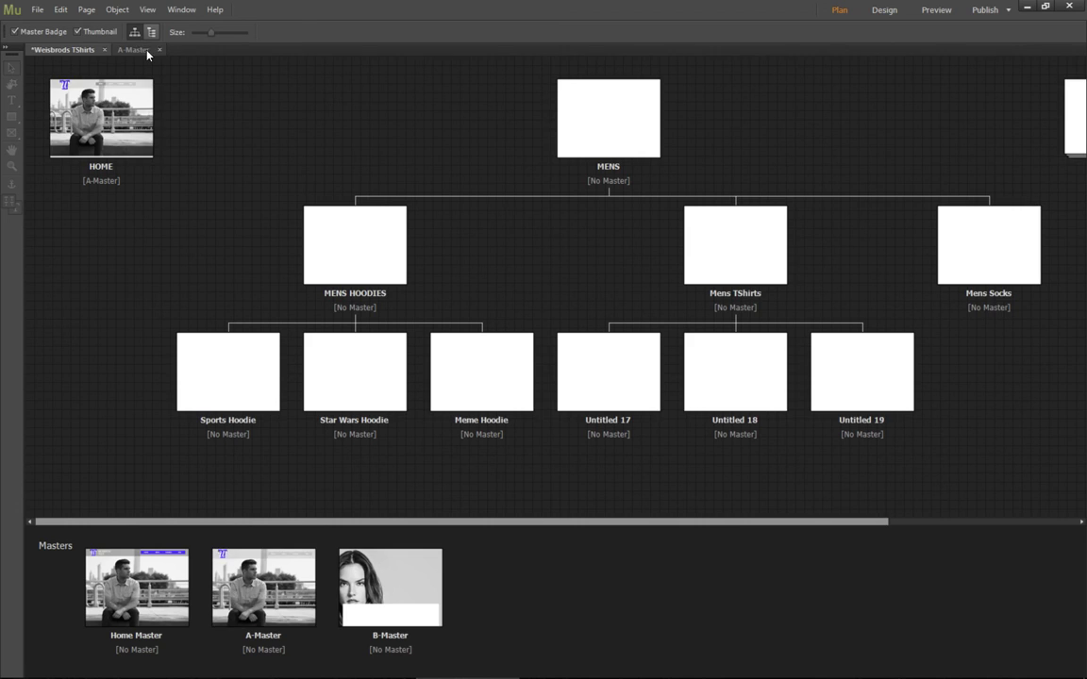
click(133, 49)
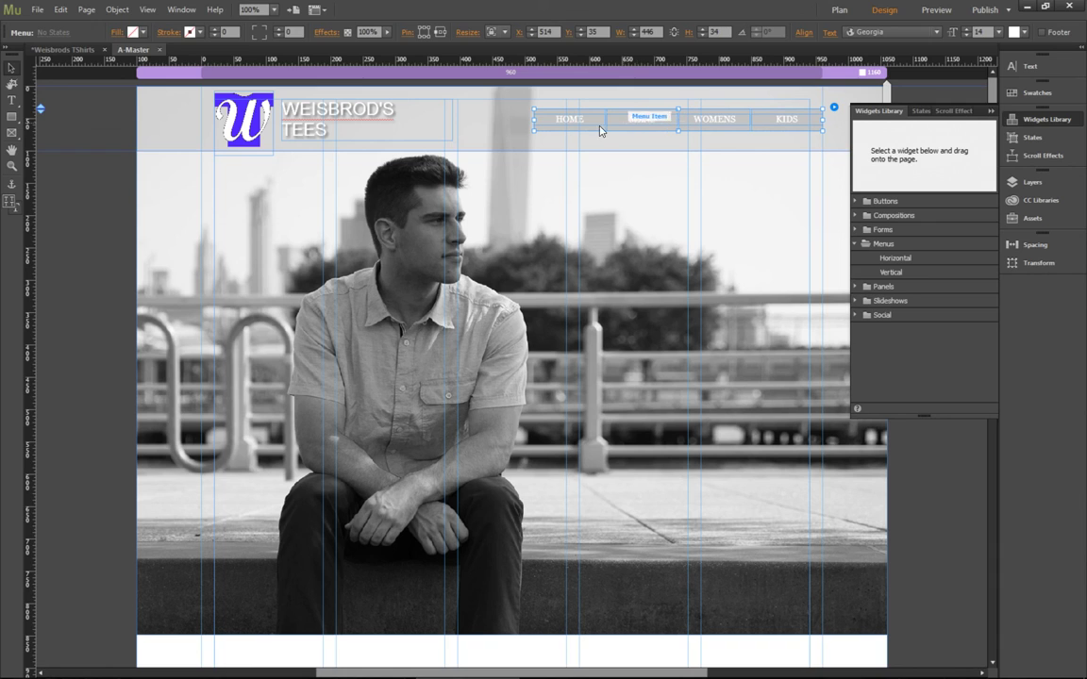
drag(533, 120, 472, 120)
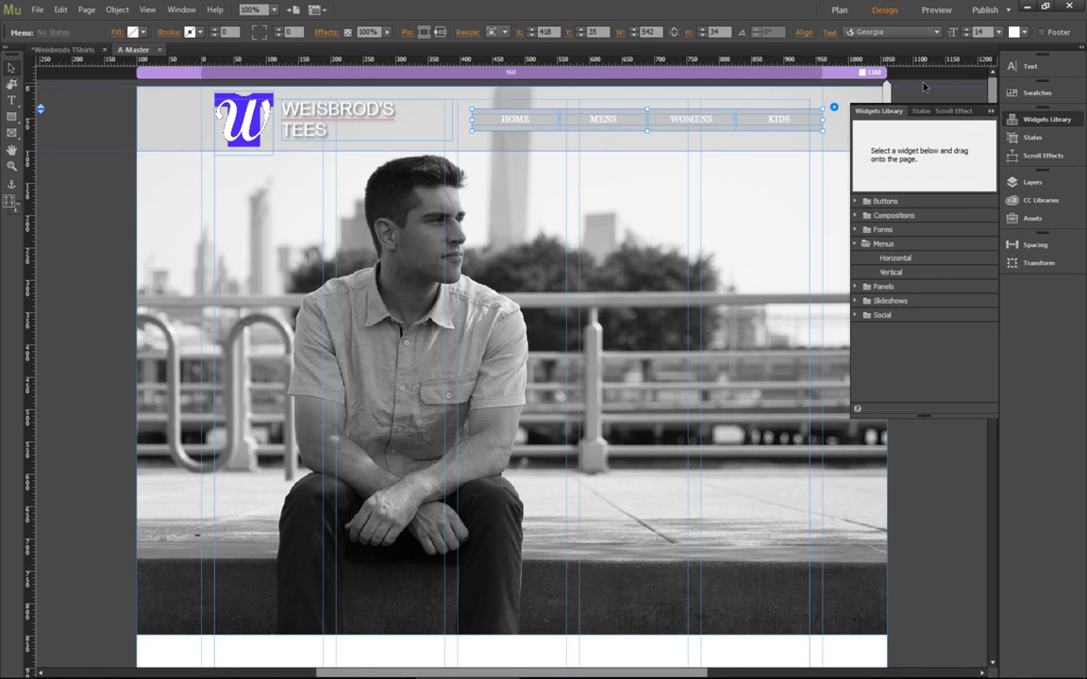
click(1035, 120)
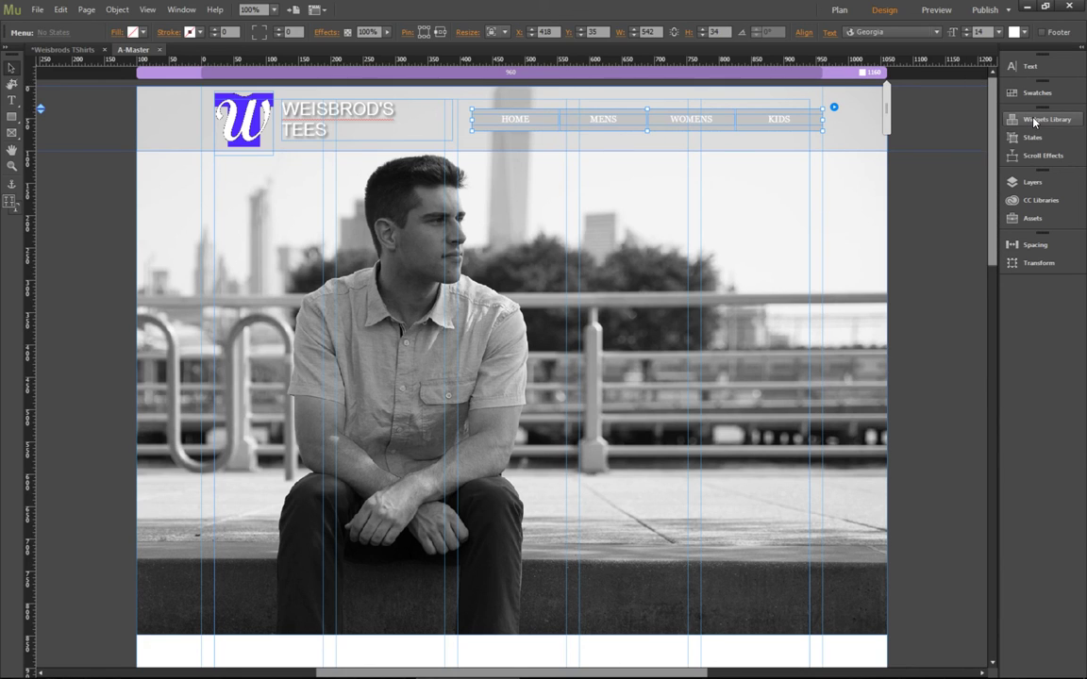